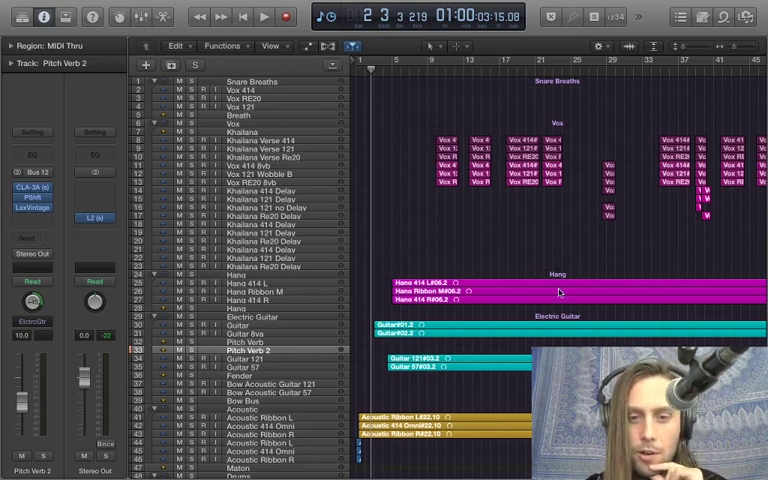
scroll(559, 292, "down", 2)
scroll(559, 292, "down", 8)
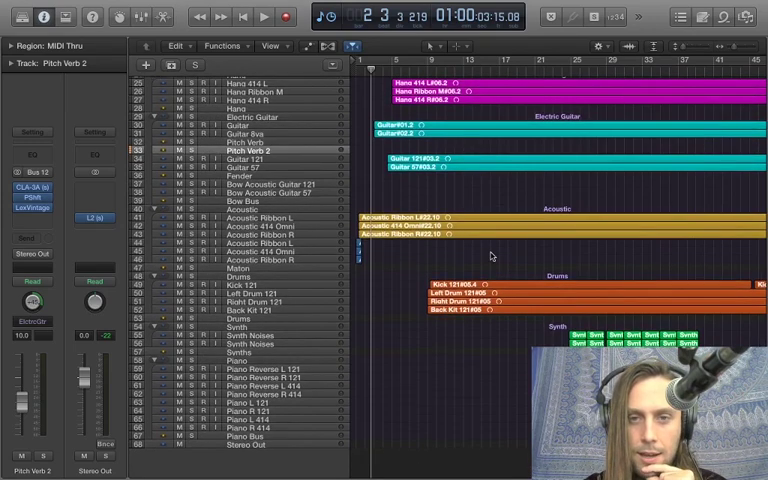
scroll(491, 257, "up", 2)
scroll(491, 257, "up", 3)
scroll(491, 257, "up", 2)
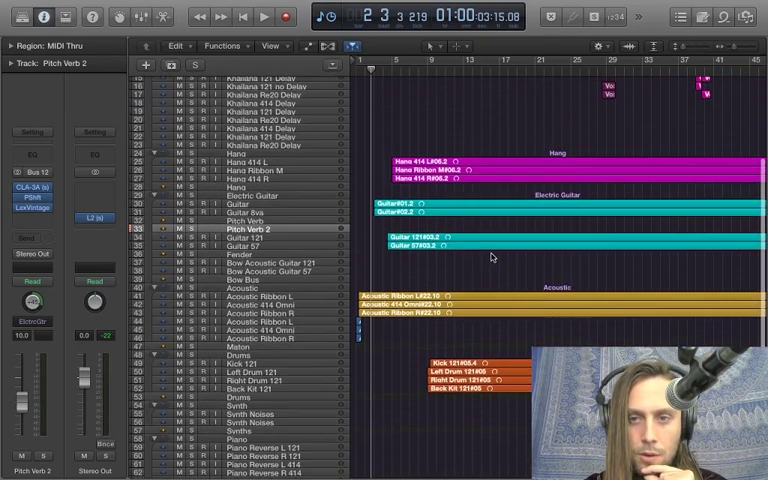
scroll(491, 257, "up", 2)
scroll(491, 257, "up", 2)
scroll(491, 257, "up", 2)
scroll(491, 257, "up", 2)
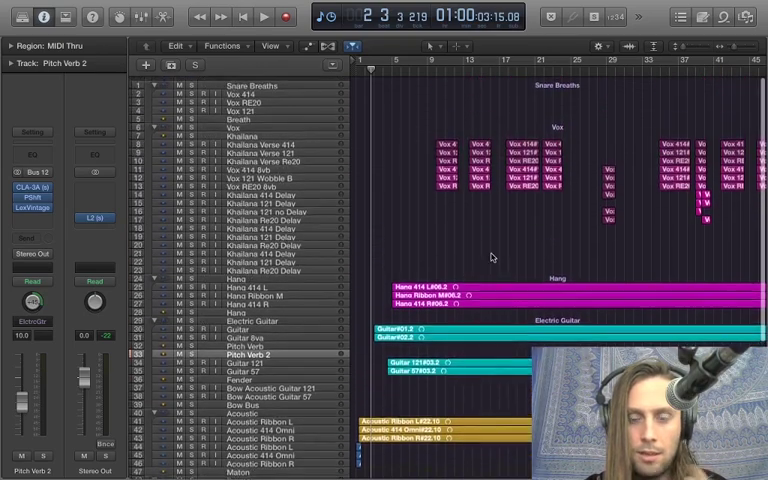
scroll(491, 257, "down", 2)
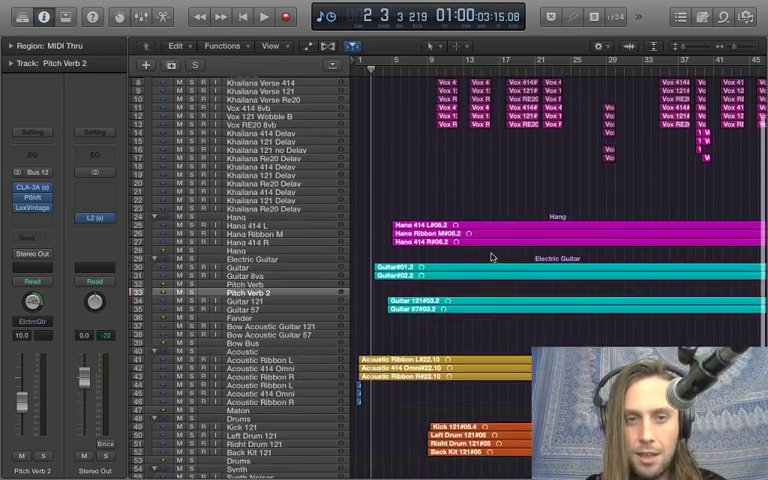
scroll(491, 257, "down", 1)
scroll(491, 257, "up", 1)
scroll(491, 257, "up", 2)
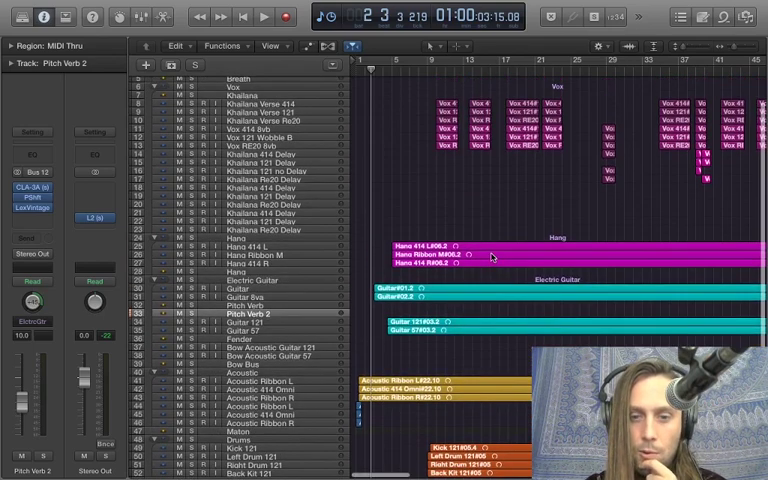
scroll(491, 257, "down", 4)
scroll(491, 257, "down", 4)
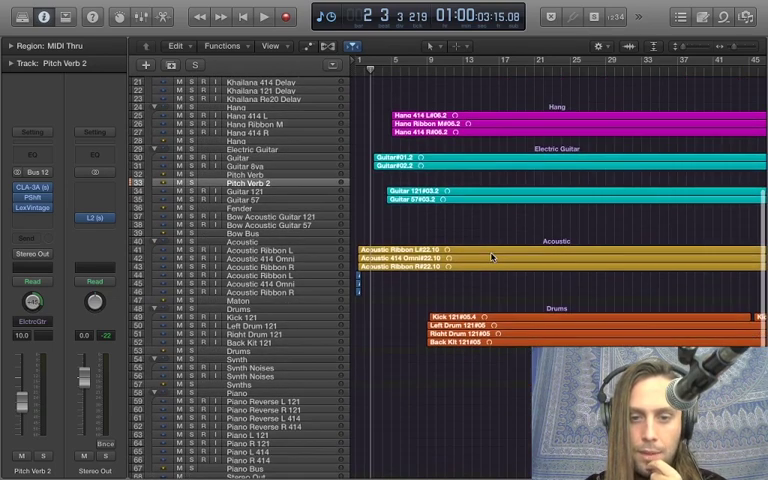
scroll(491, 257, "down", 1)
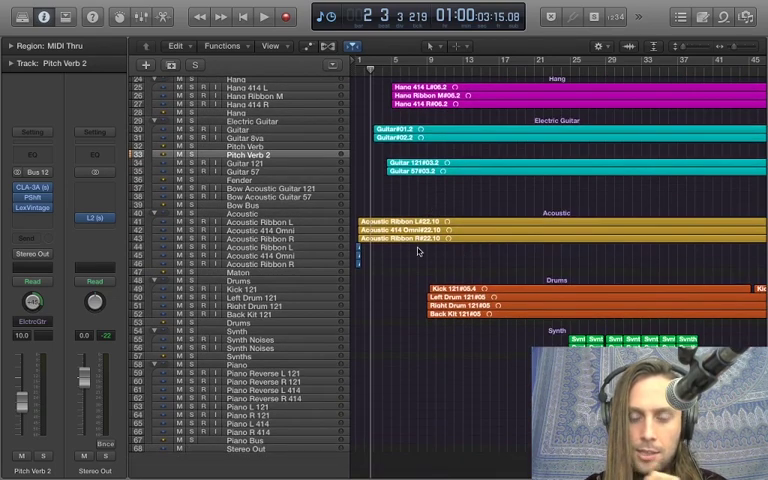
scroll(418, 251, "up", 6)
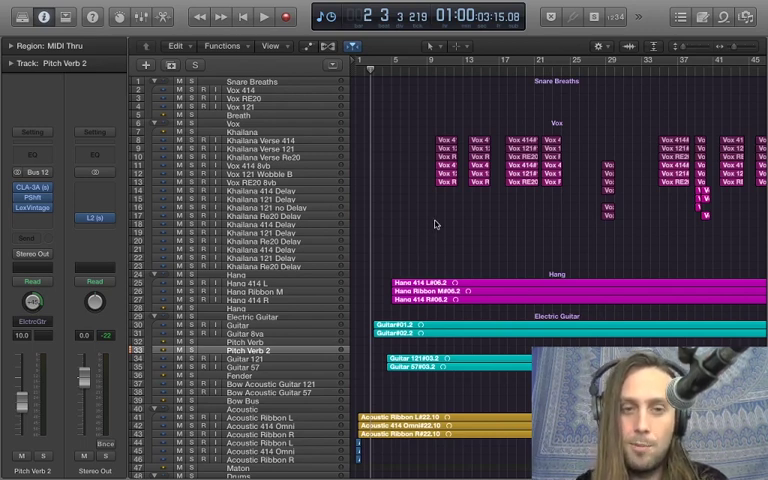
scroll(436, 224, "up", 1)
scroll(436, 224, "down", 1)
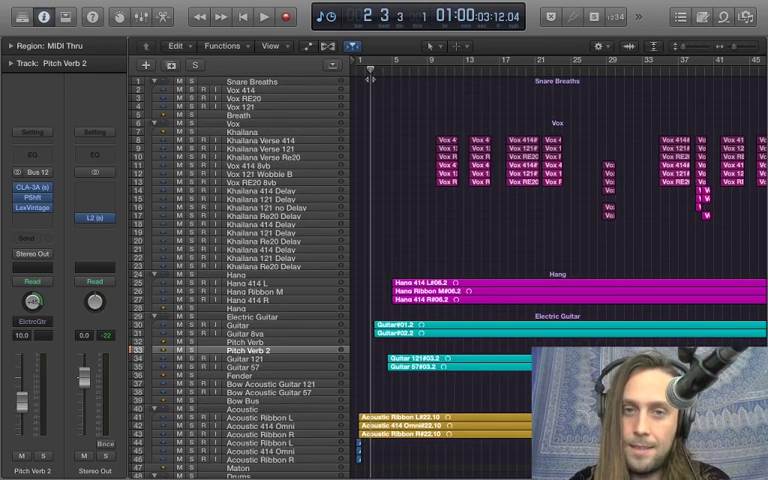
Play a few seconds from the song's start, then zoom in on the opening bars
key("Return")
key("space")
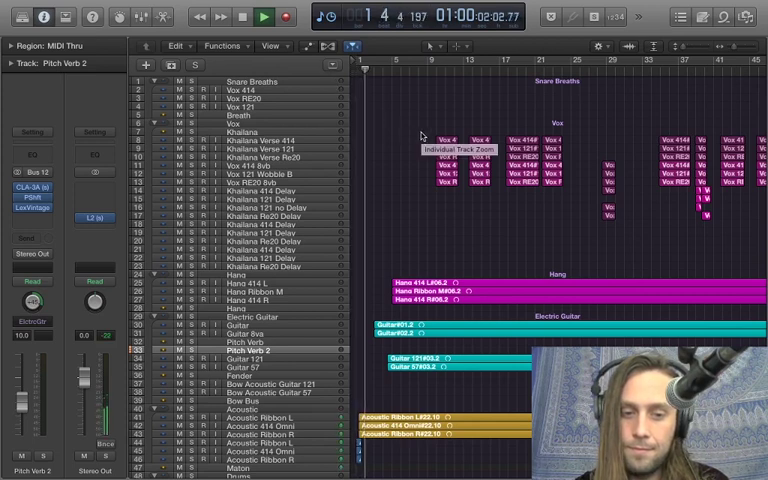
key("space")
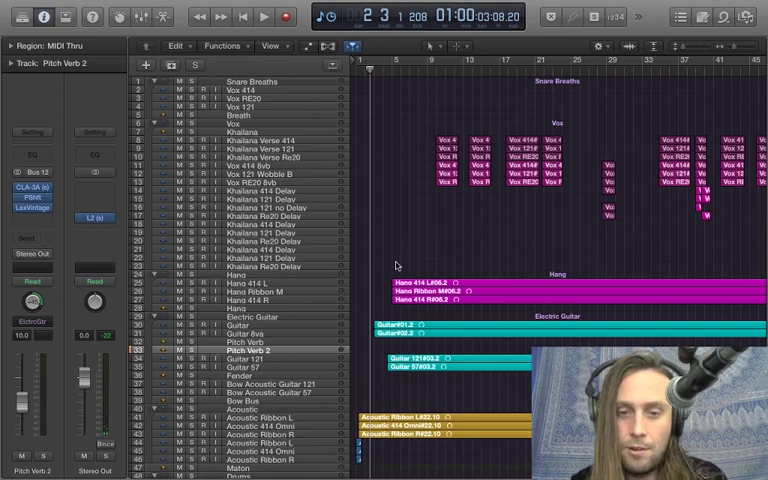
key("super+Right")
key("super+Right")
key("super+Right")
key("super+Right")
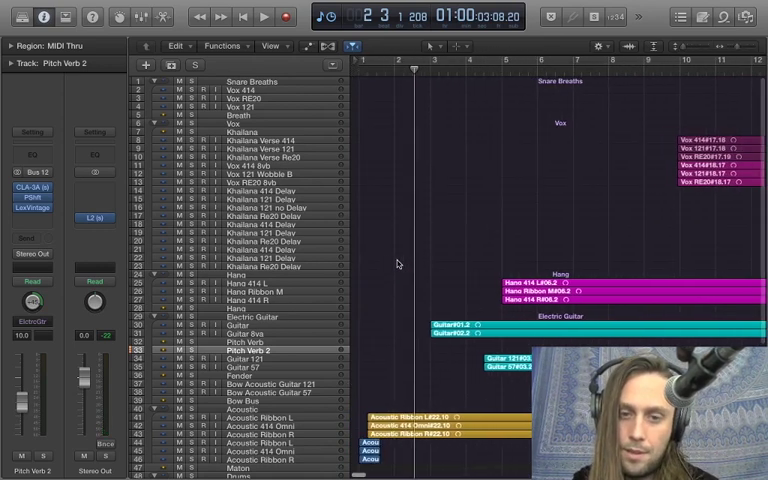
scroll(399, 300, "down", 3)
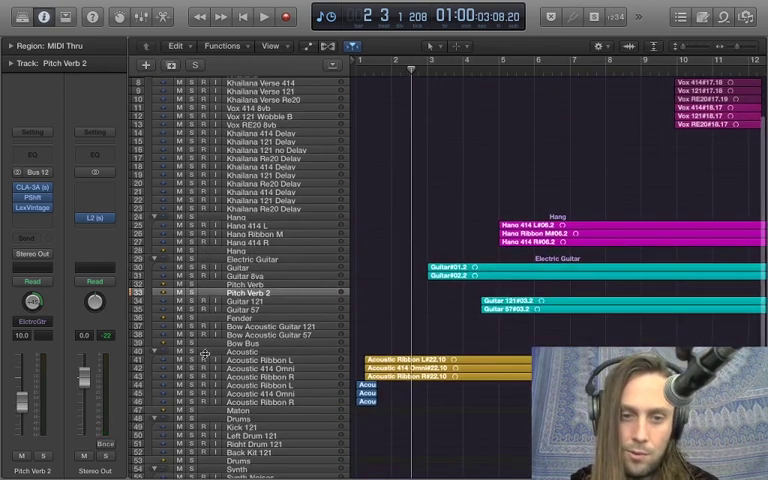
Solo the Acoustic folder from bar 1 and inspect its Ribbon and 414 Omni tracks
left_click(191, 351)
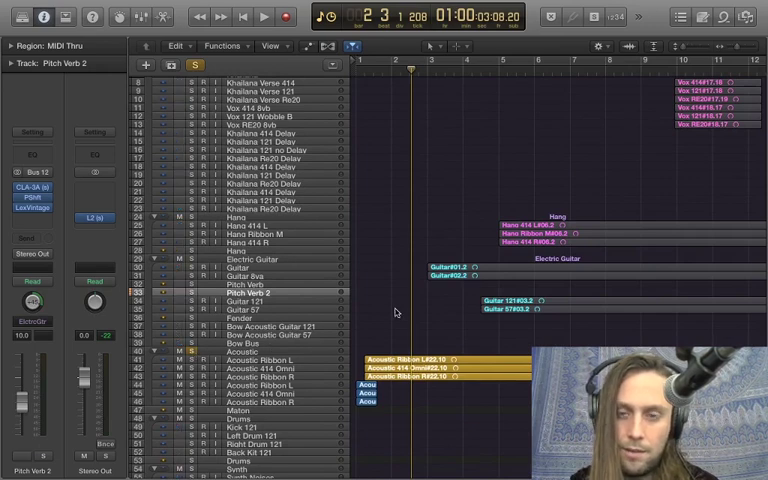
left_click(360, 68)
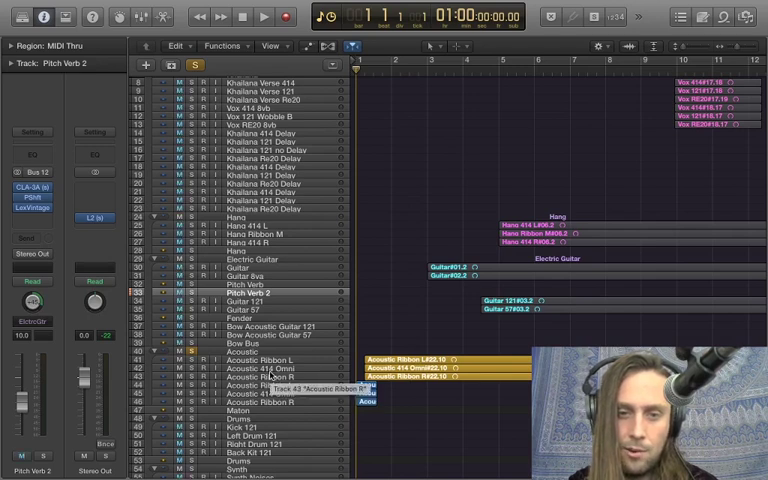
left_click(364, 377)
key("Up")
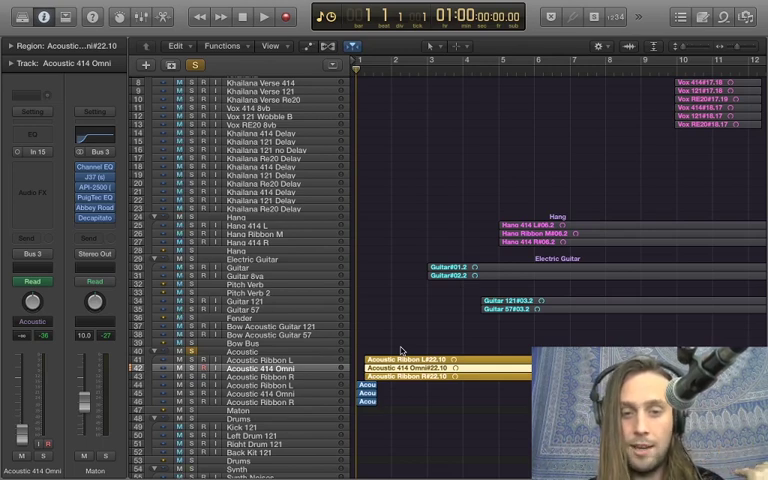
left_click(291, 361)
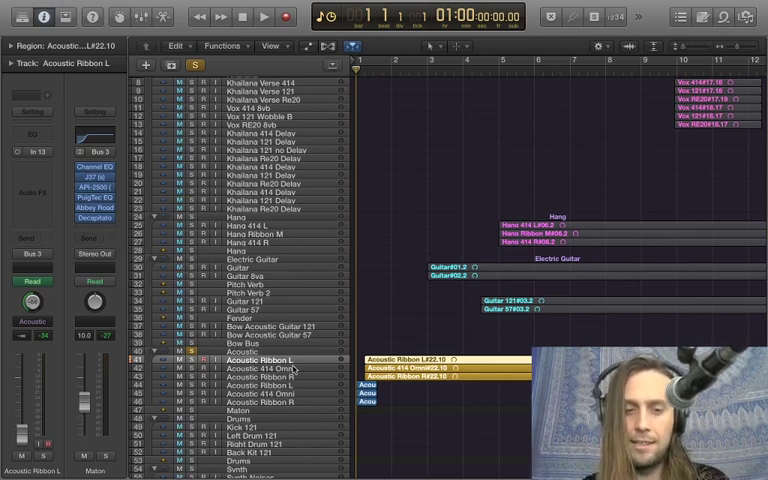
left_click(286, 369)
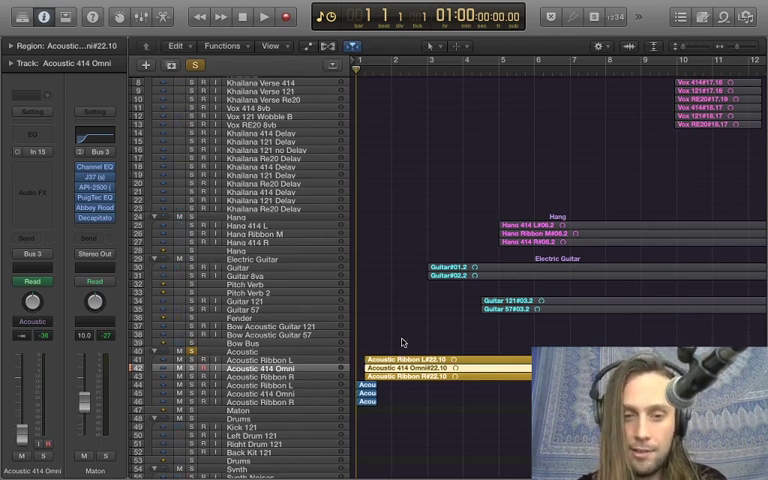
Play the soloed acoustics while zooming out and back in on the opening bars
key("space")
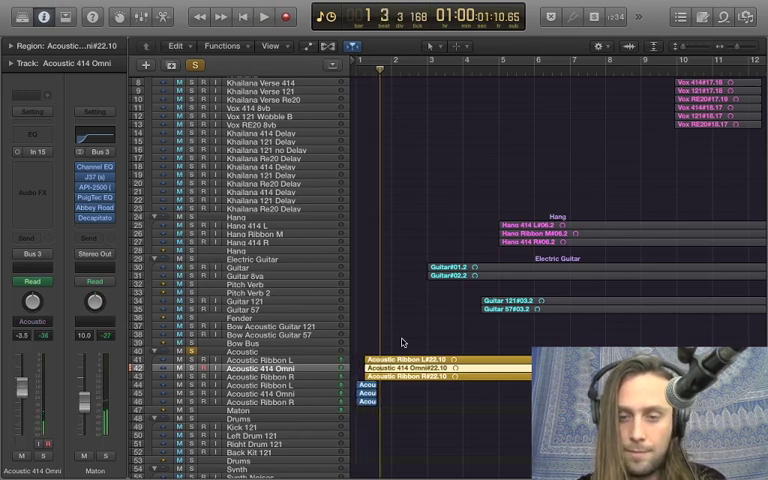
key("super+Left")
key("super+Left")
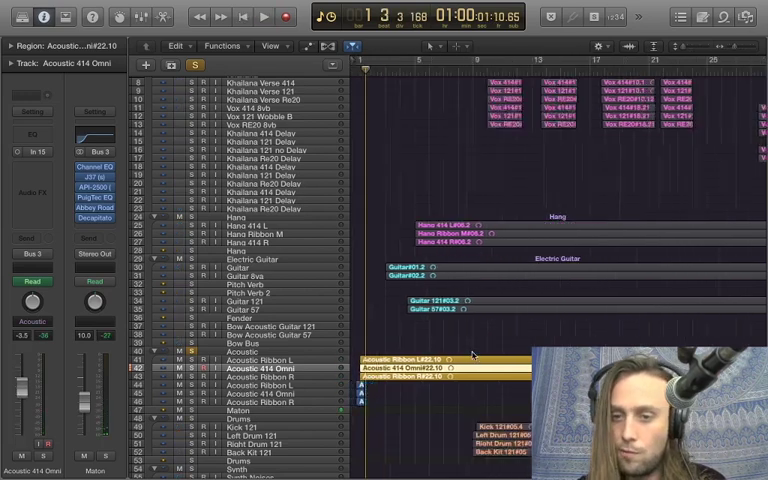
key("super+Left")
key("super+Left")
key("super+Right")
key("super+Right")
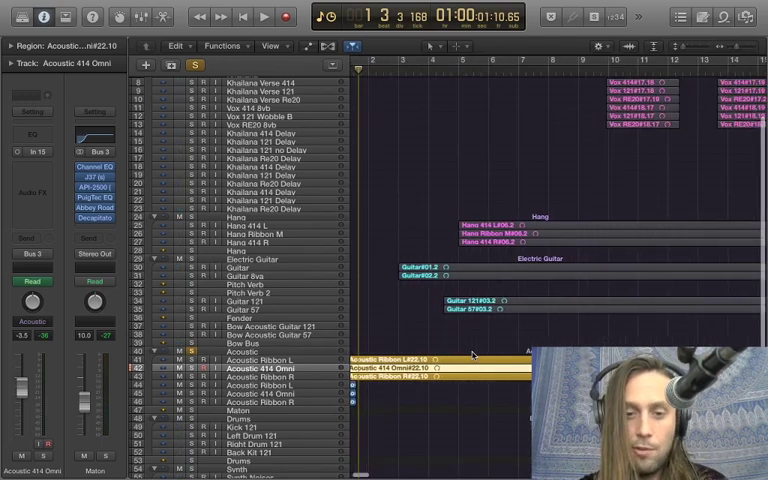
key("super+Right")
Play the acoustics from the project start, then unsolo the Acoustic folder and play the full mix
key("Return")
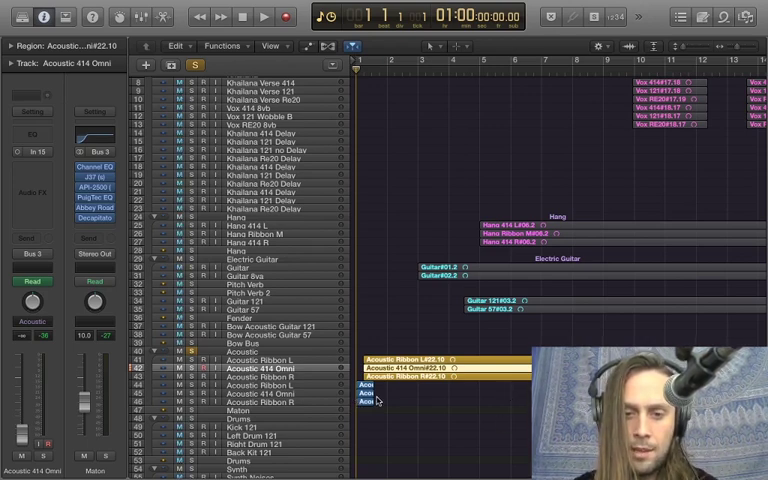
key("space")
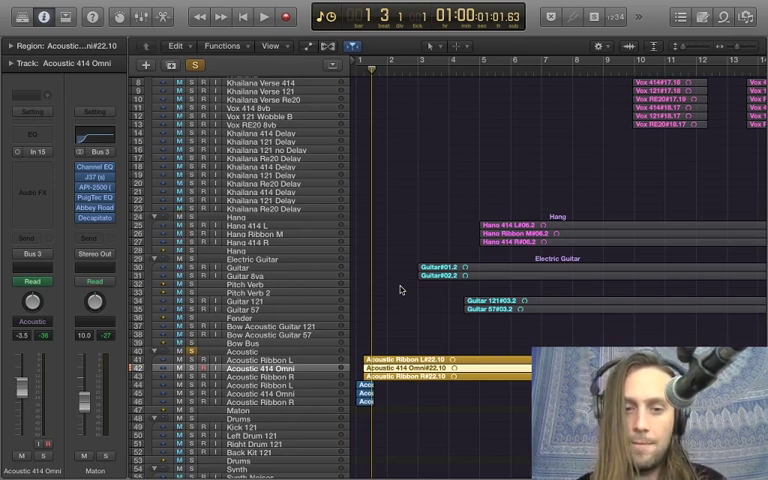
left_click(192, 352)
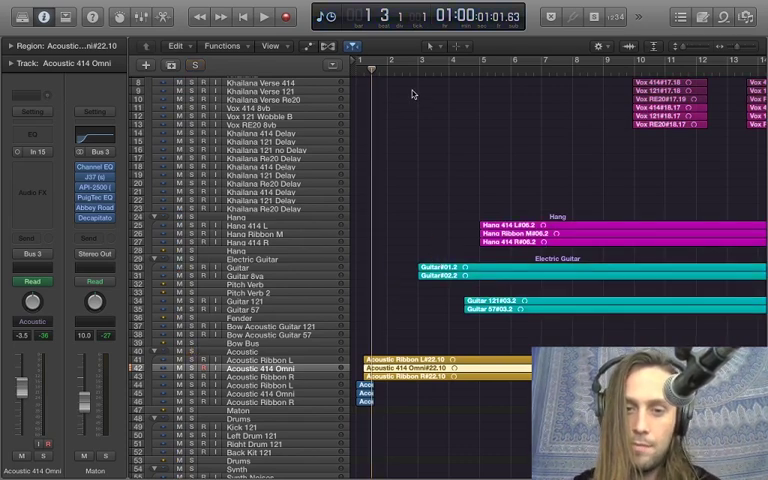
key("space")
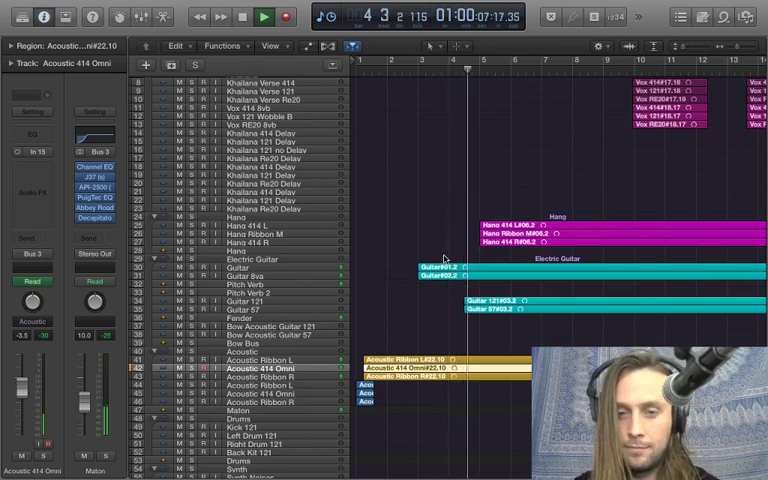
Solo the Guitar track and play it from bar 3 with the Guitar 8va region selected
key("space")
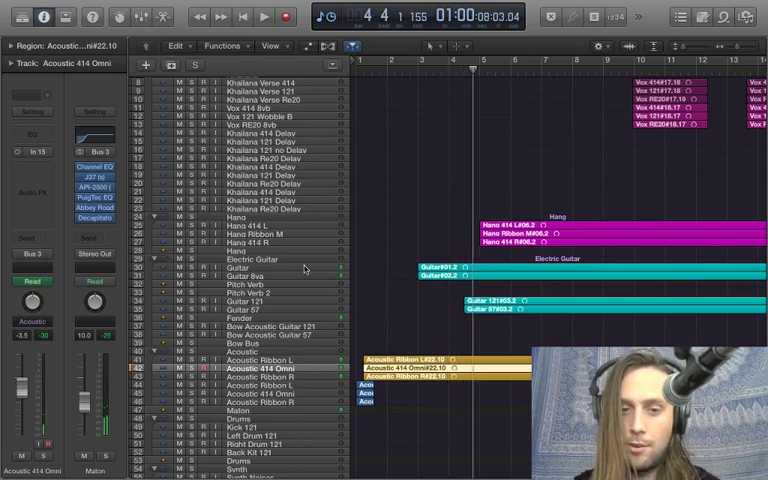
left_click(305, 268)
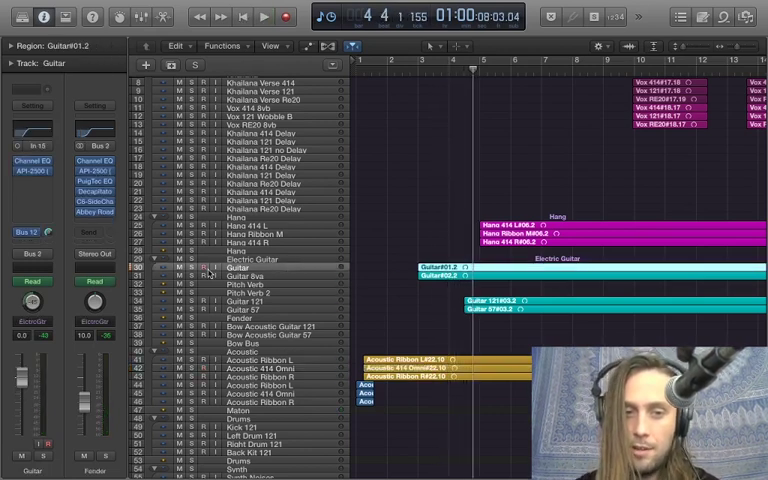
key("s")
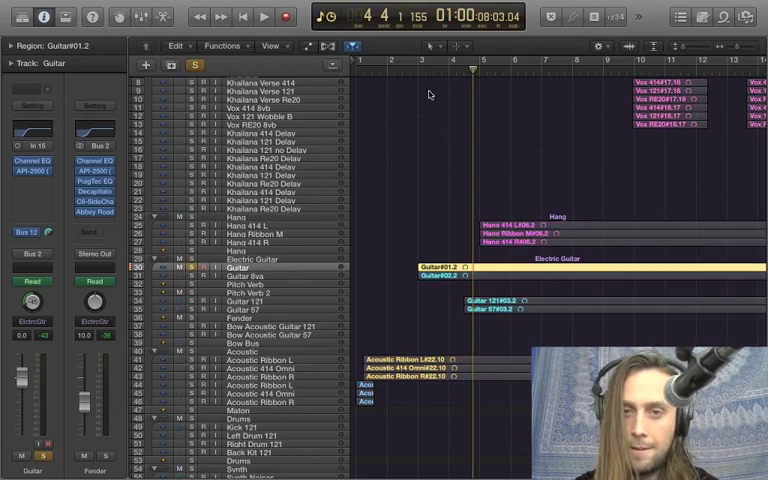
left_click(420, 70)
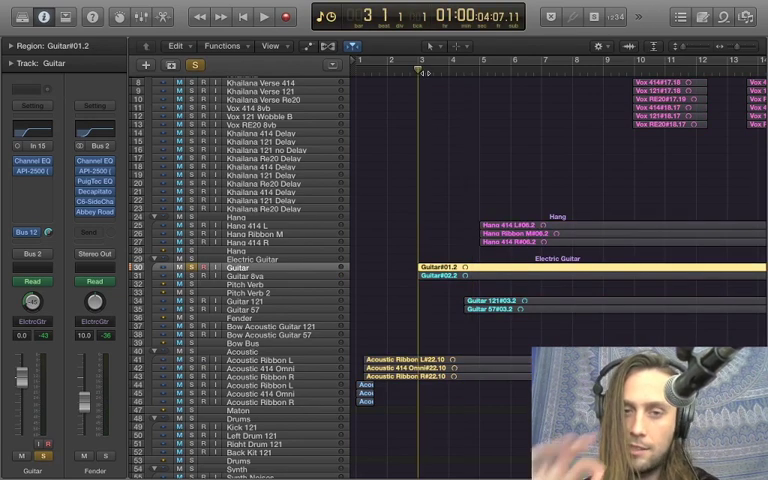
key("space")
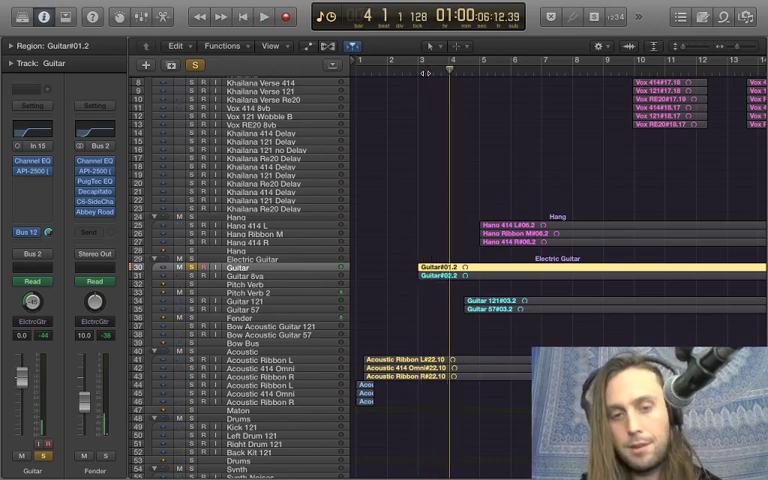
left_click(193, 279)
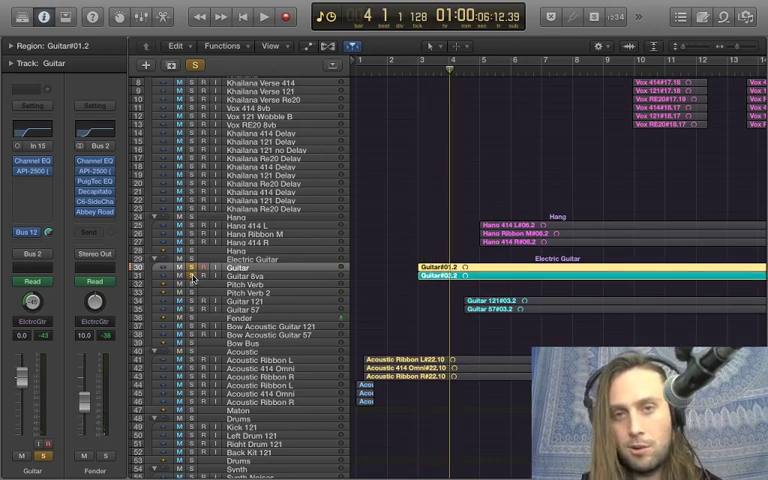
key("space")
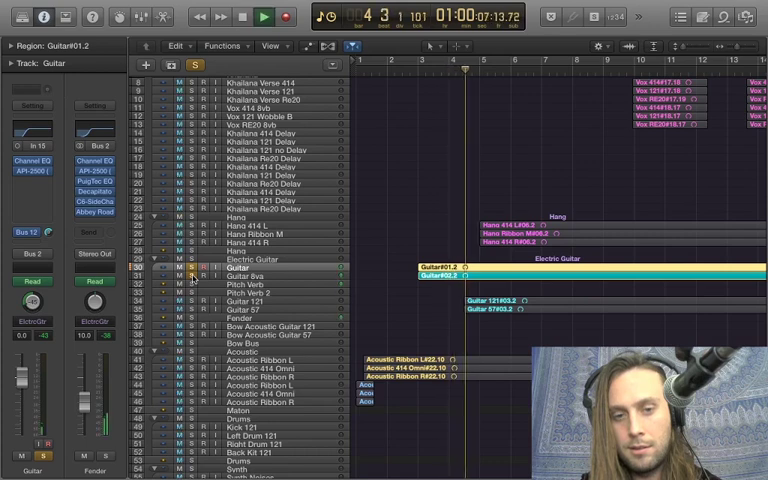
key("space")
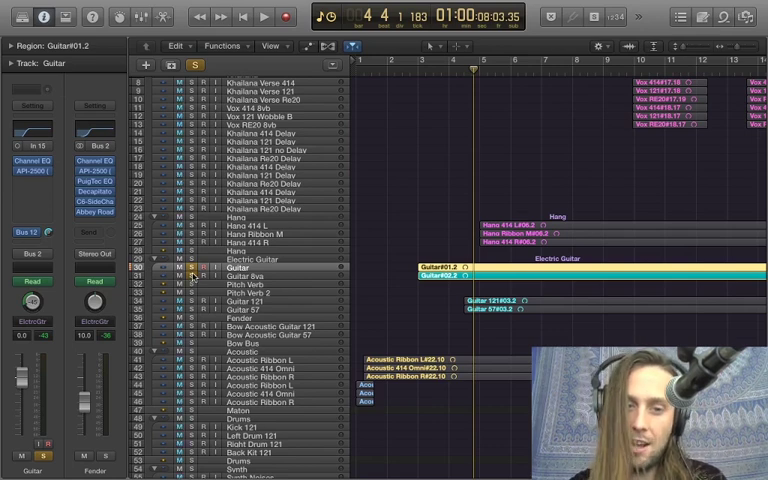
Unsolo the Guitar track and select the Pitch Verb track
left_click(237, 276)
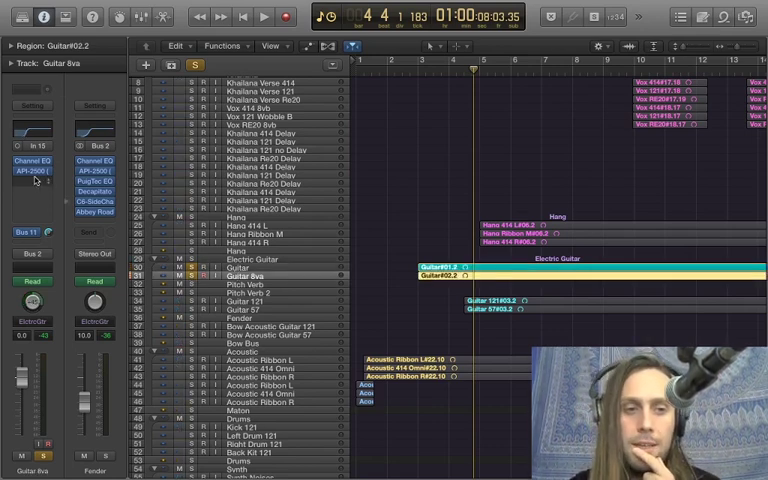
mouse_move(32, 170)
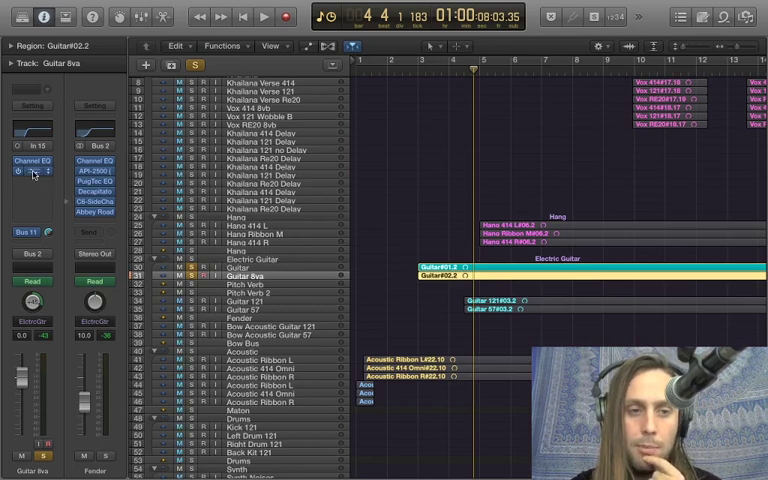
left_click(240, 268)
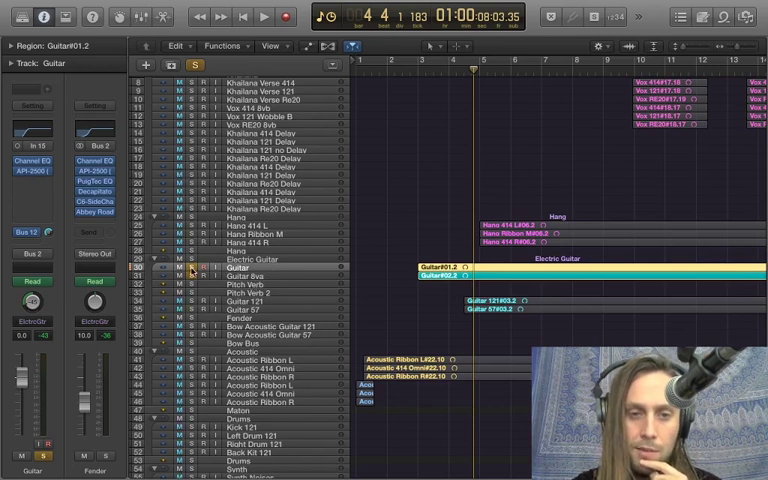
left_click(191, 268)
left_click(240, 285)
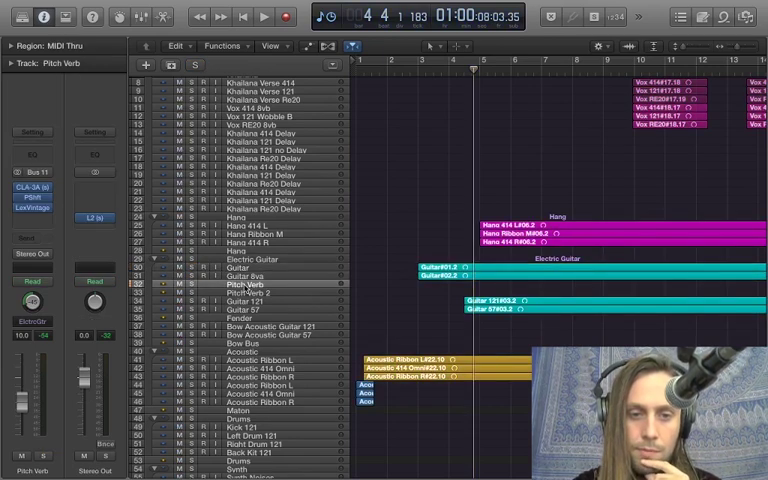
Solo Pitch Verb and check its Pitch Shifter and compressor settings
left_click(191, 285)
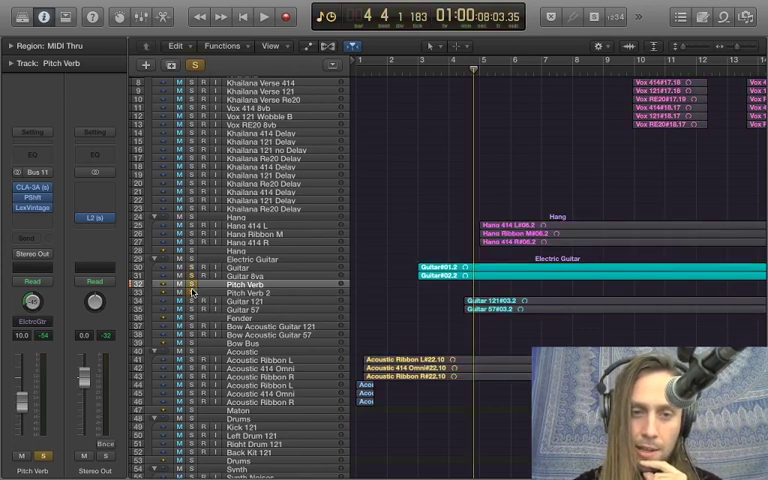
left_click(36, 197)
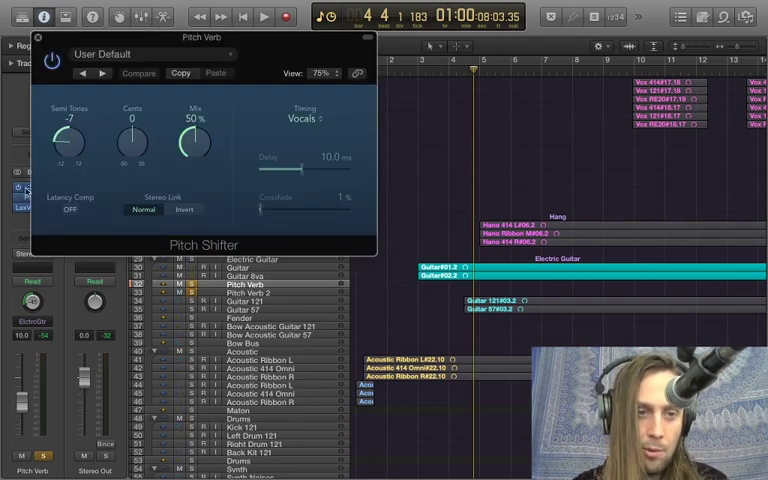
left_click(26, 188)
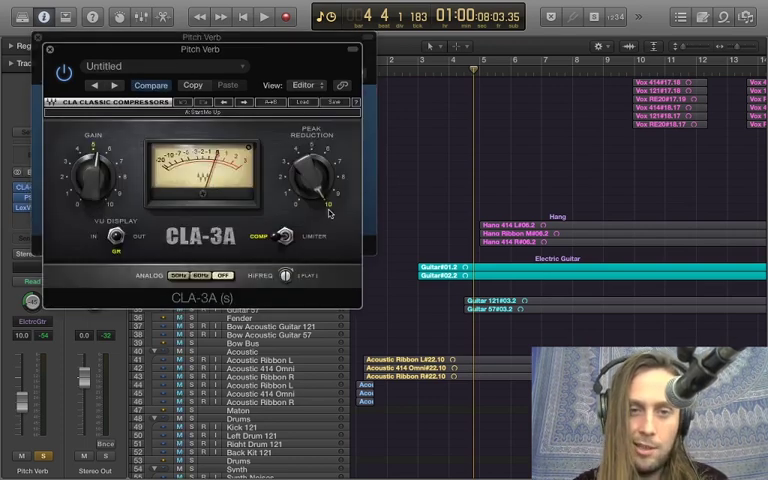
left_click(49, 49)
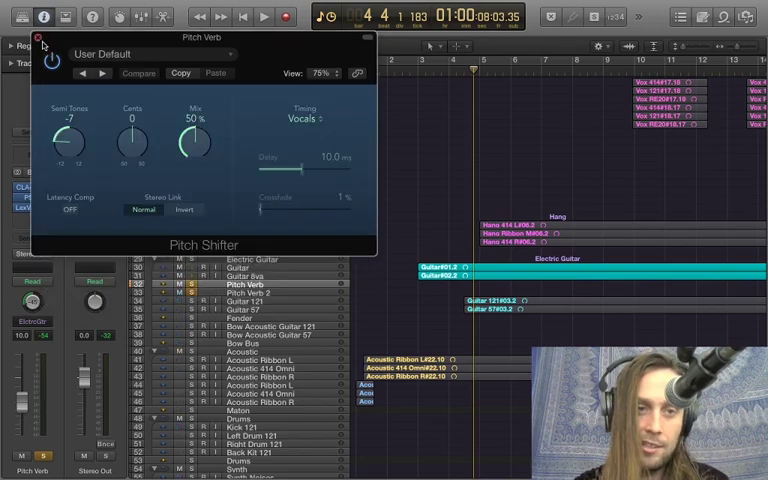
left_click(39, 42)
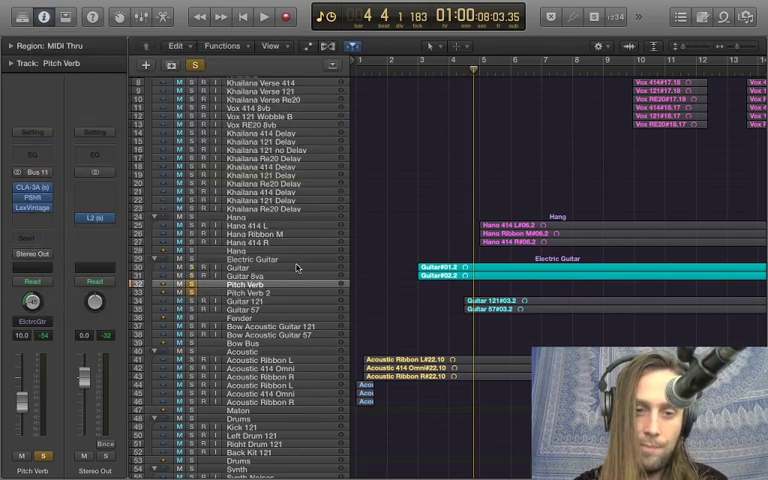
Compare the Pitch Shifter inserts: Pitch Verb at −7 semitones, Pitch Verb 2 at +7
left_click(252, 277)
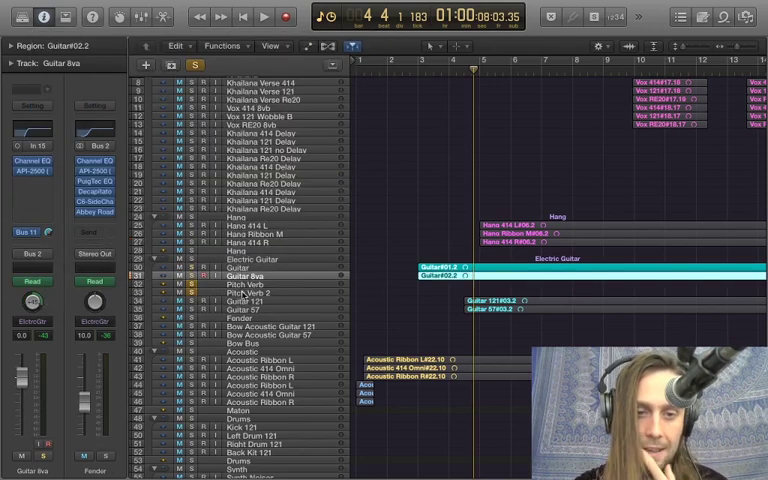
left_click(244, 292)
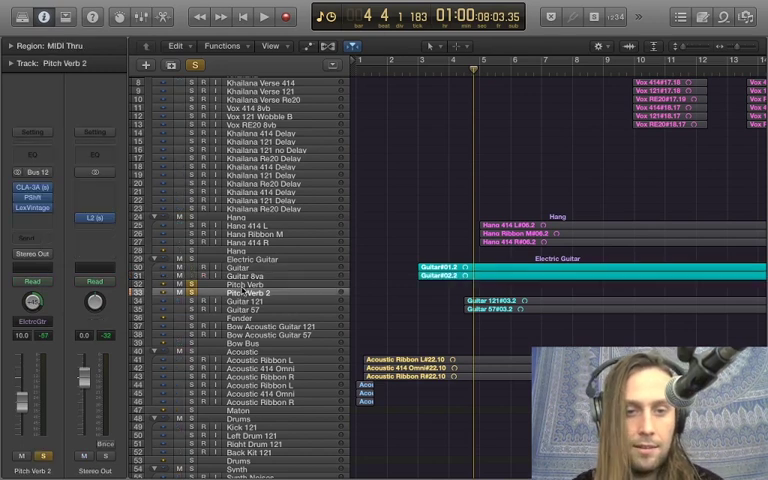
left_click(244, 284)
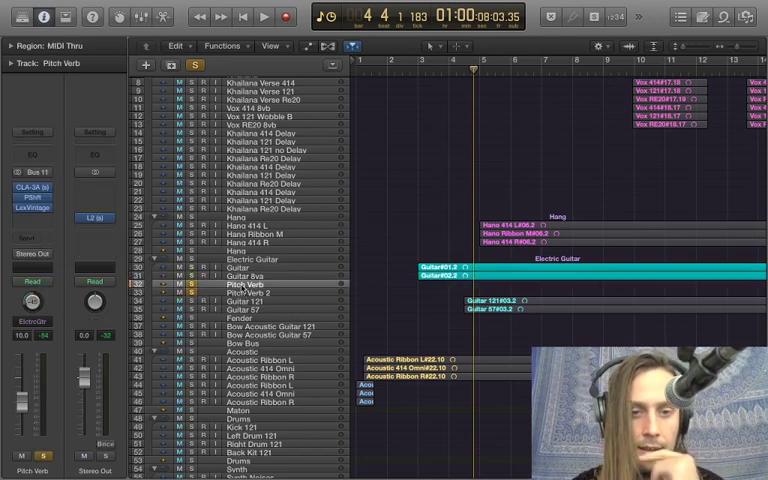
left_click(33, 198)
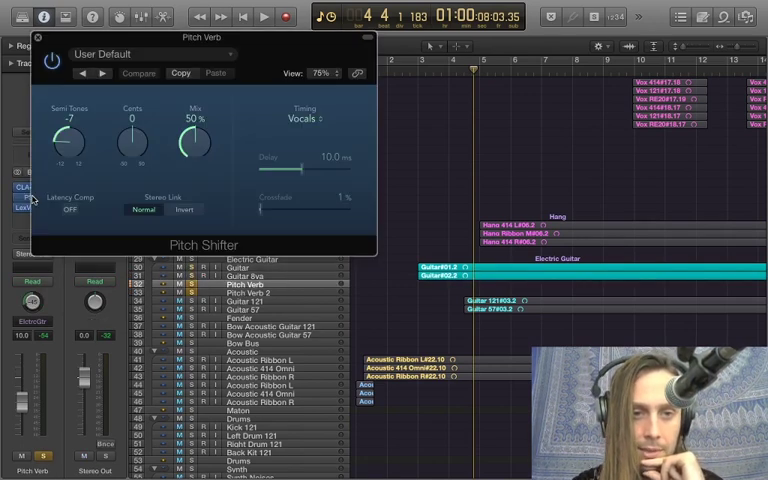
left_click(37, 38)
left_click(256, 294)
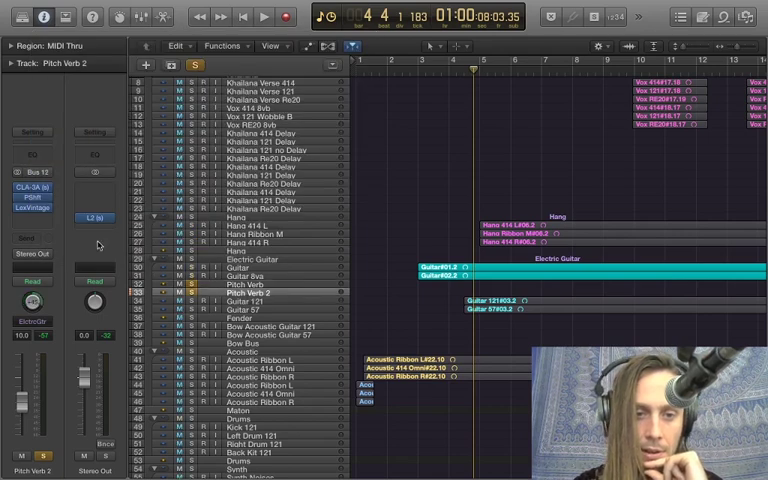
left_click(44, 198)
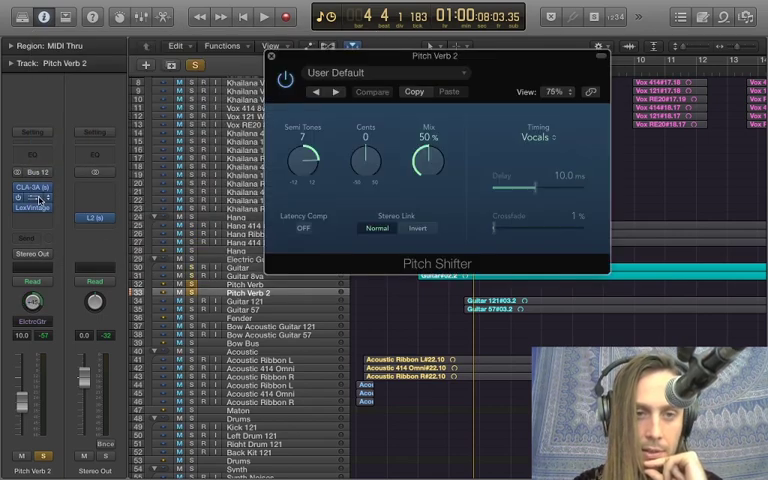
left_click(270, 57)
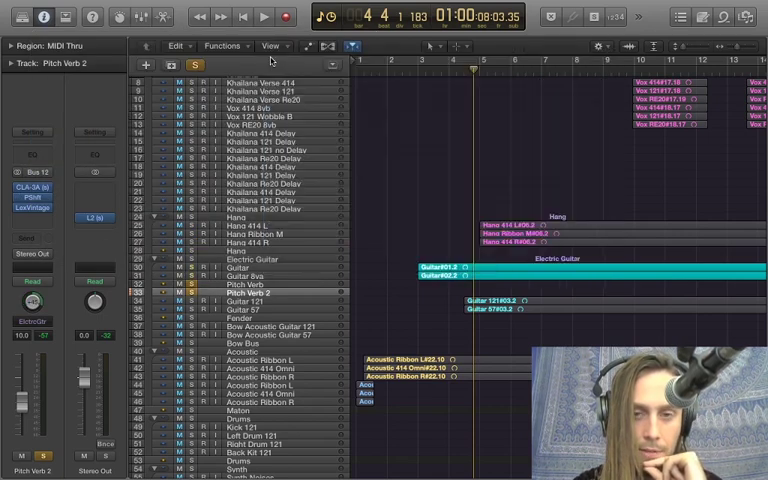
Dismiss the Guitar track's context menu, then play and stop the soloed tracks
left_click(257, 270)
right_click(257, 272)
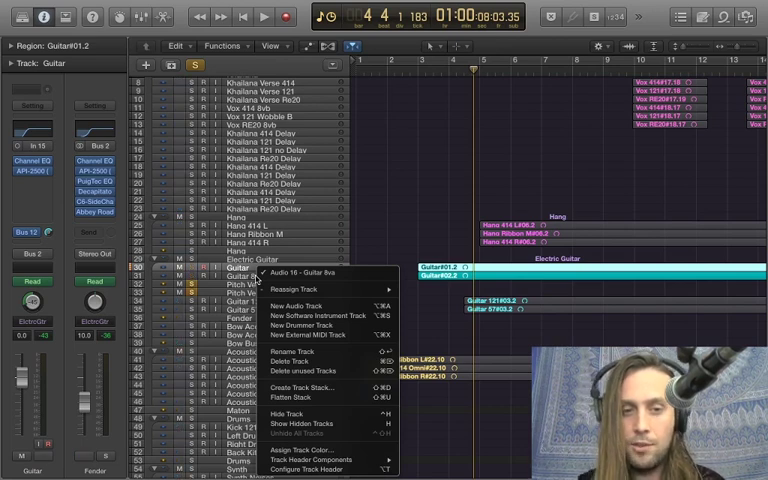
left_click(211, 296)
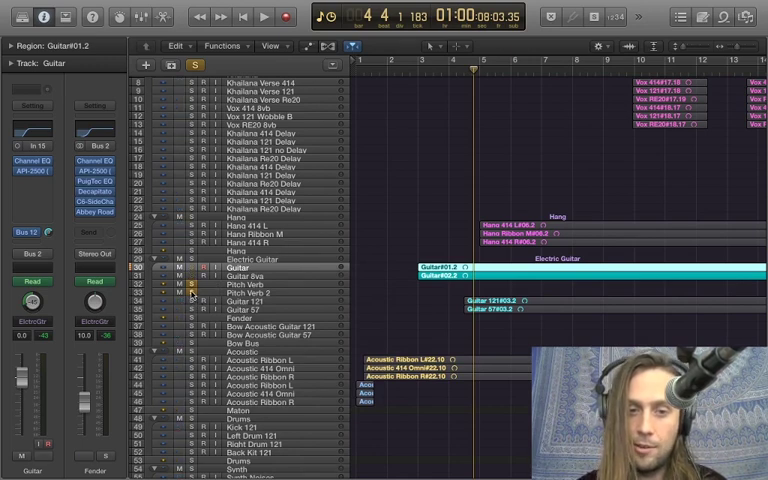
key("space")
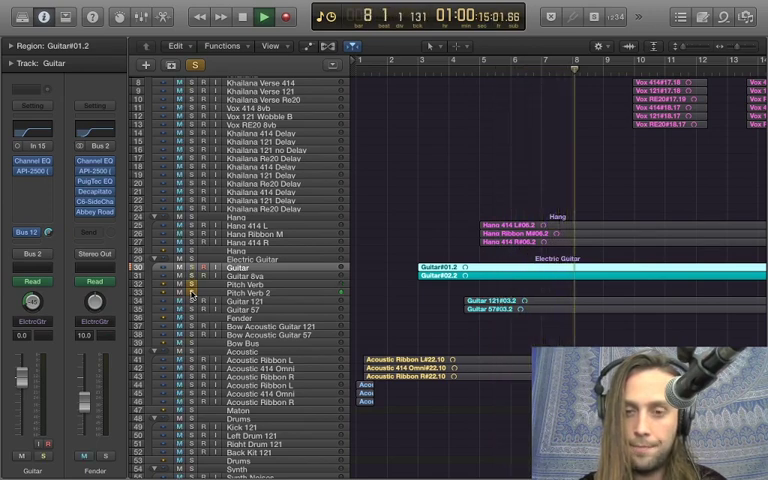
key("space")
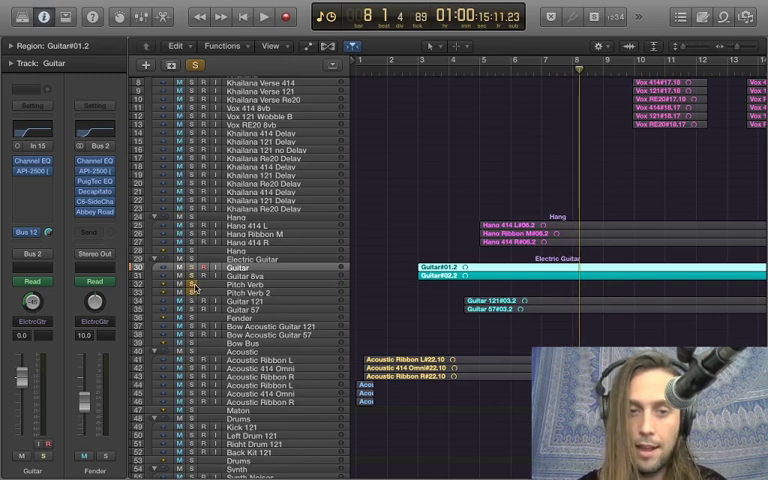
Clear all solos and reselect the Pitch Verb track
left_click(195, 288)
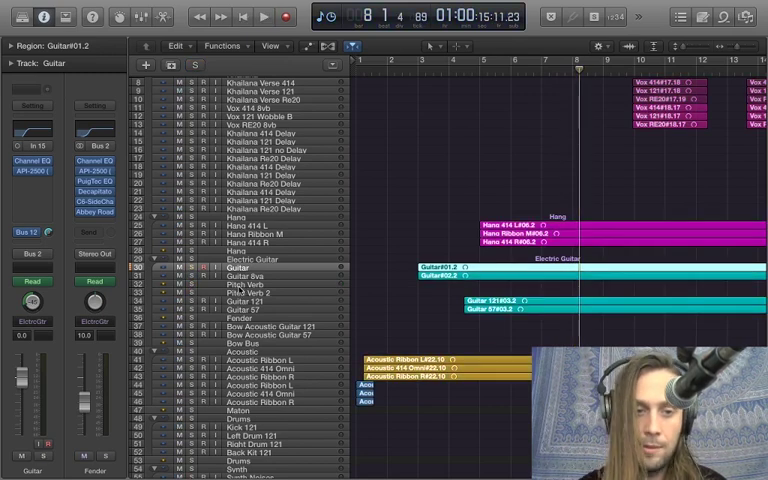
left_click(250, 285)
left_click(241, 293)
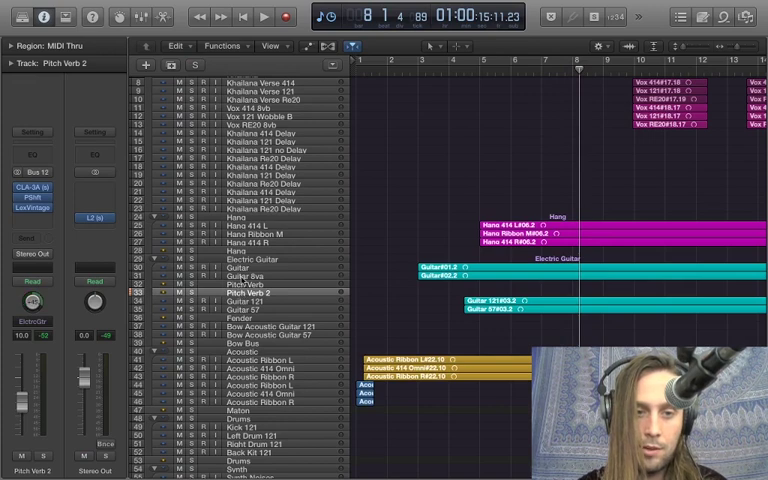
left_click(238, 285)
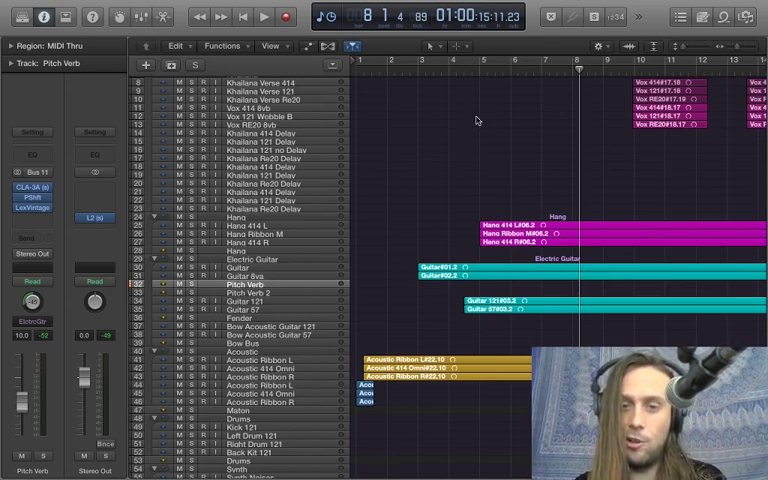
Solo Guitar 121 and Guitar 57 together, with the playhead at bar 3
left_click(420, 72)
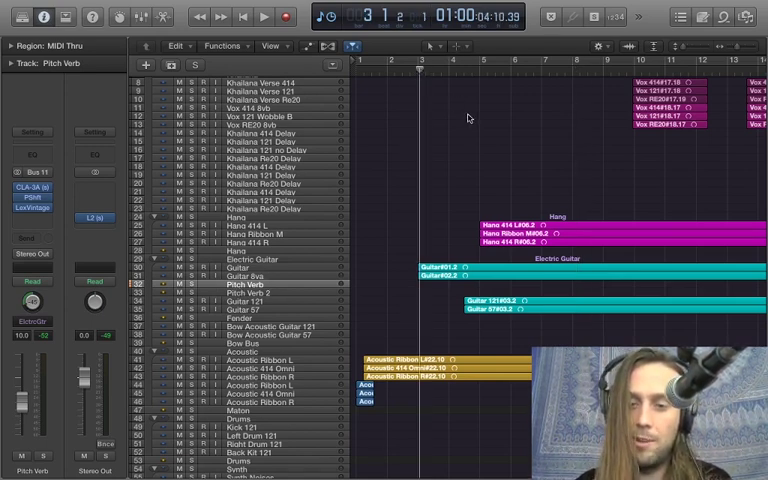
scroll(447, 244, "right", 1)
scroll(446, 244, "right", 3)
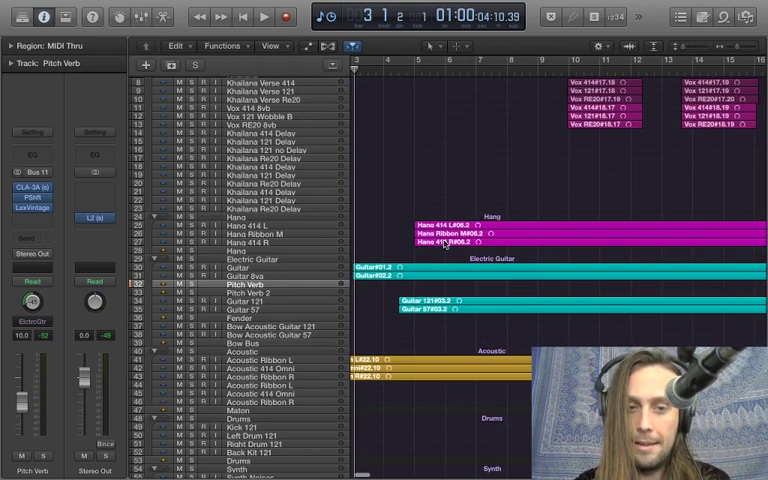
left_click(268, 311)
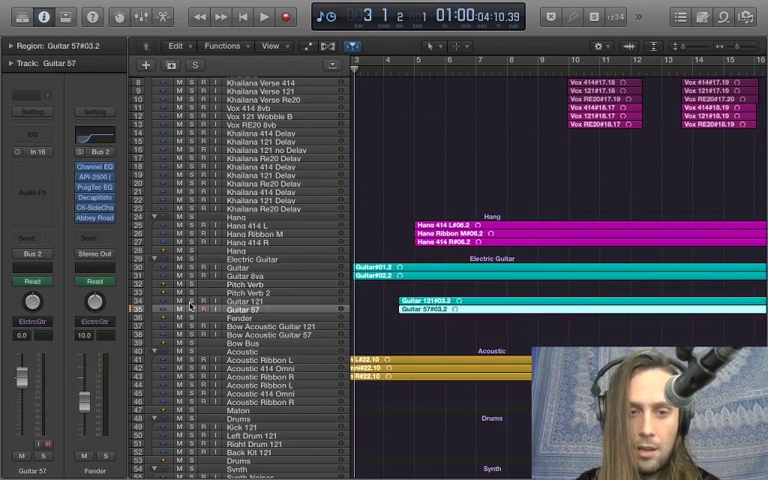
left_click_drag(191, 301, 192, 313)
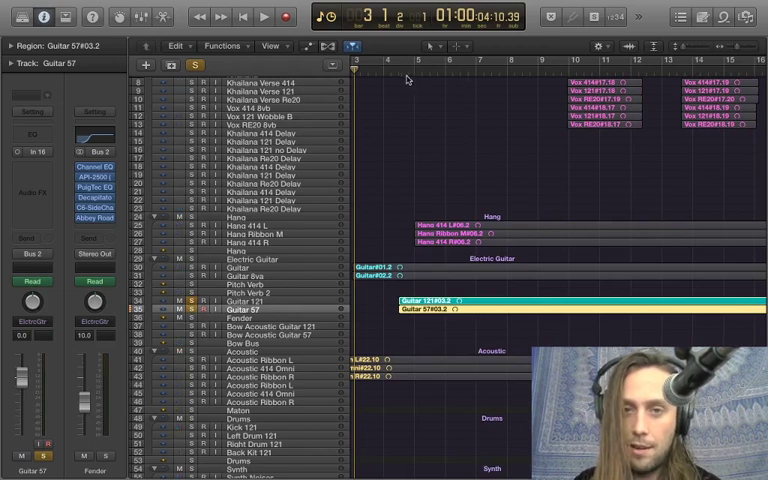
Play the two soloed guitars from just before bar 4, then unsolo both
left_click(405, 72)
left_click_drag(405, 72, 400, 72)
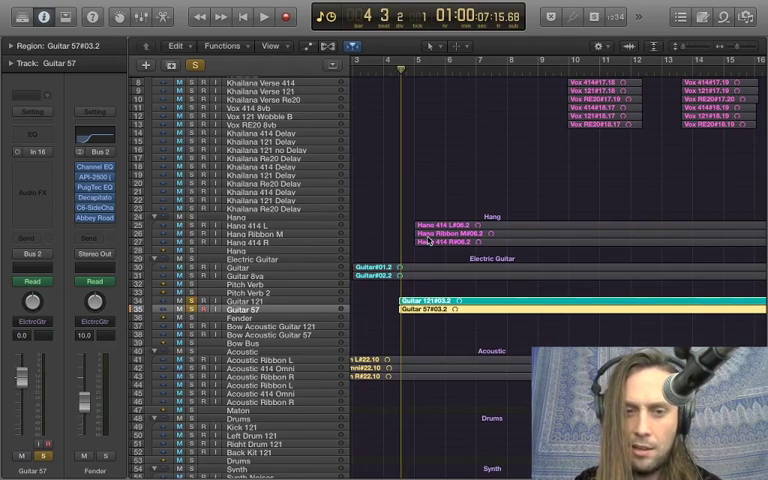
key("space")
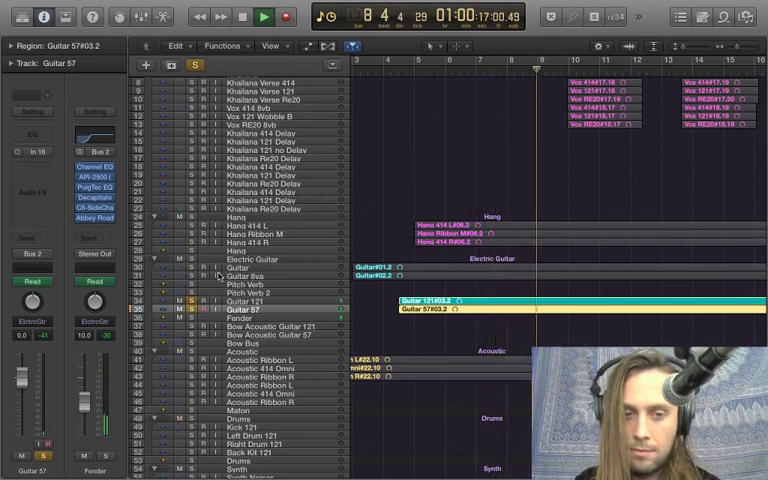
key("space")
left_click(192, 310)
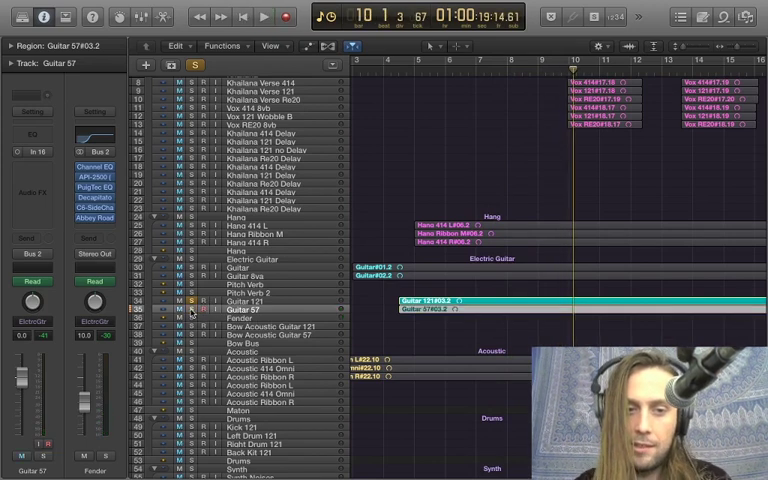
left_click(192, 301)
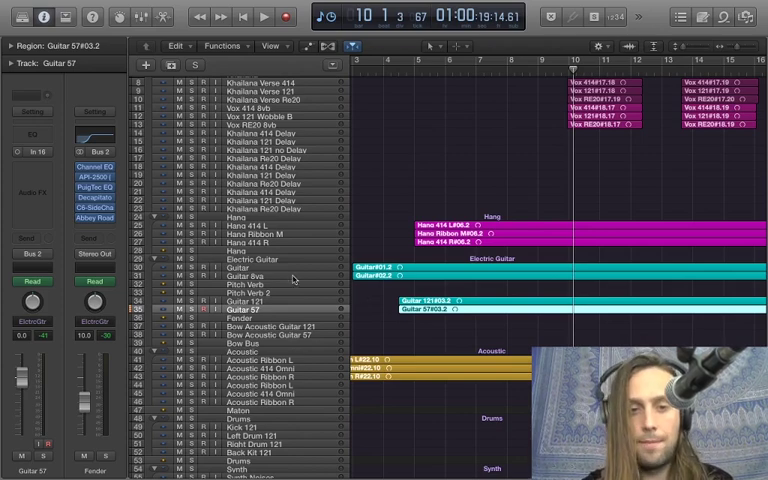
Zoom out and solo both the Guitar and Guitar 8va tracks
left_click(279, 269)
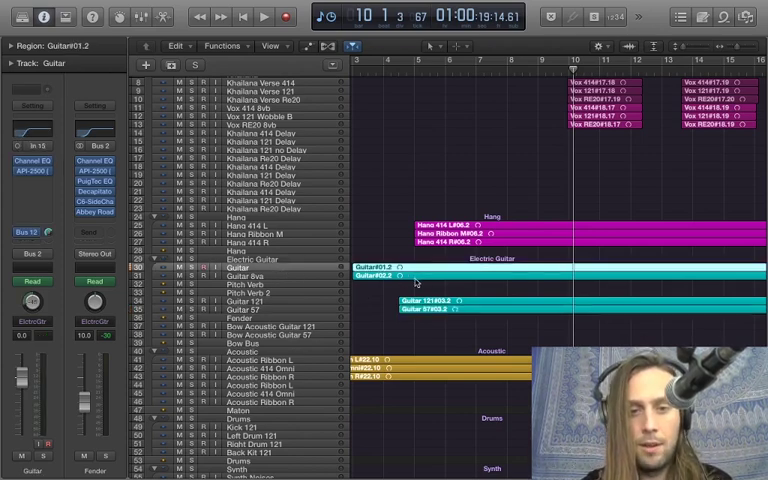
key("super+Left")
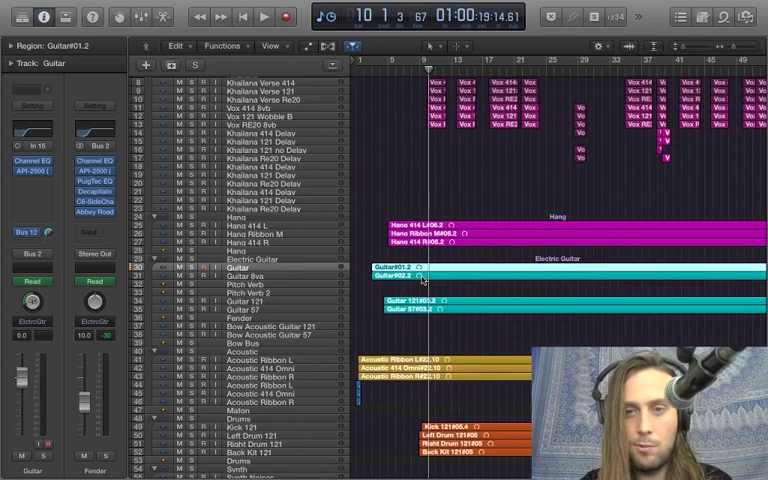
left_click(191, 268)
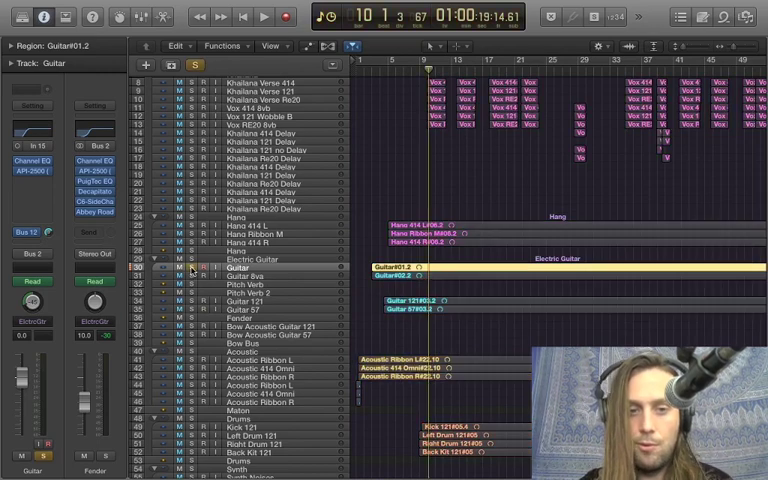
left_click(191, 276)
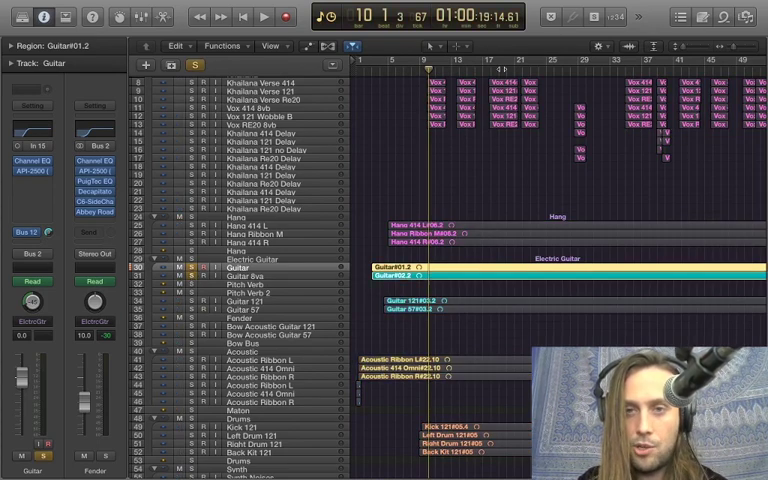
Play the soloed guitars from bar 19, then unsolo them and zoom out to the whole song
left_click(501, 70)
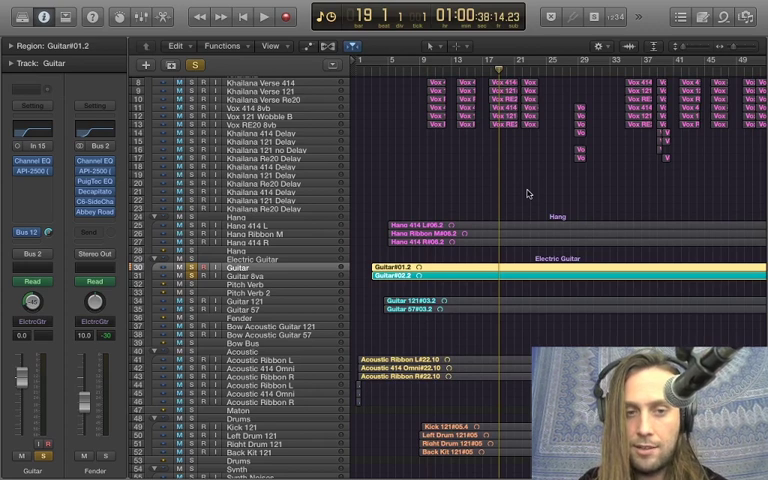
key("space")
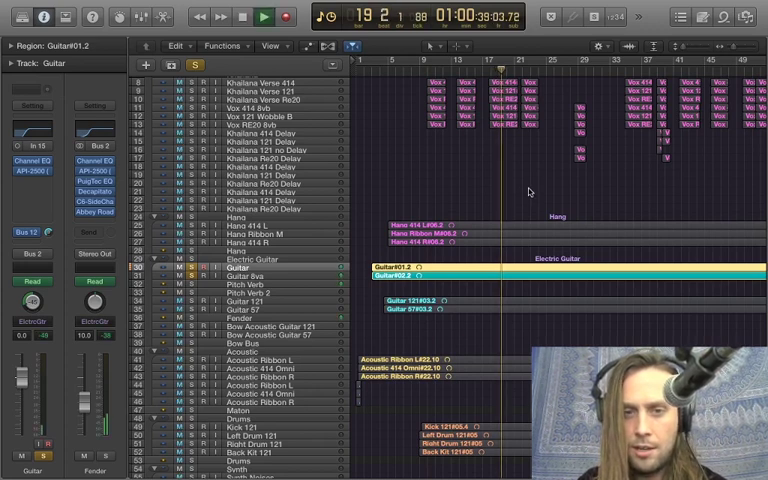
key("space")
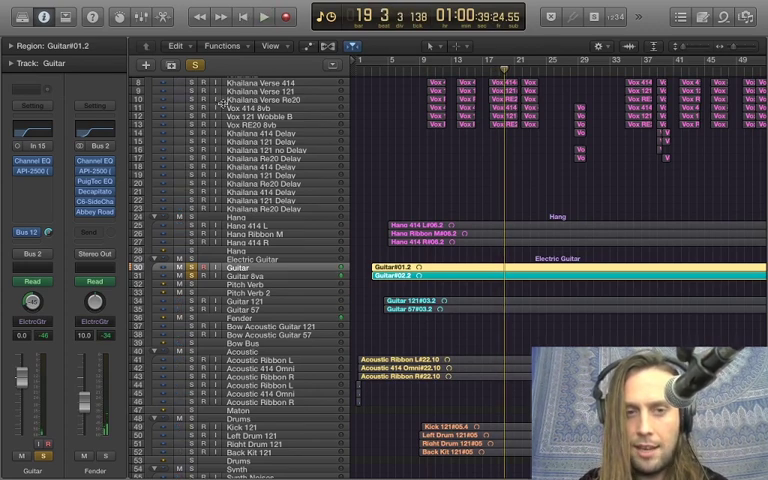
left_click(191, 270)
key("super+Left")
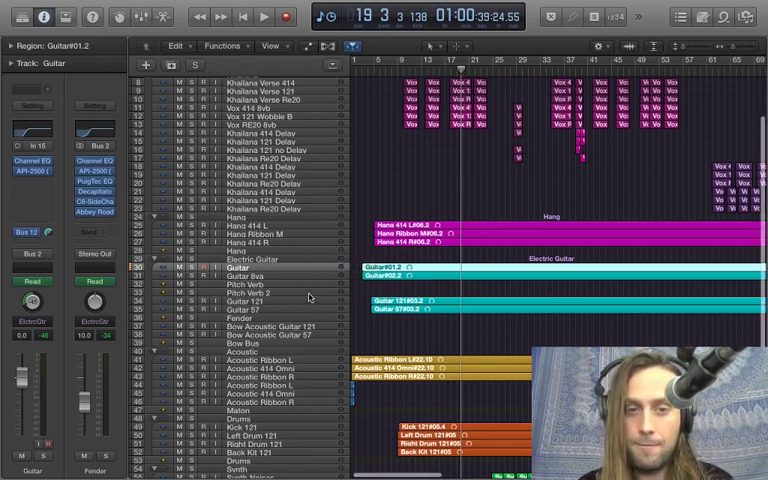
scroll(309, 297, "up", 2)
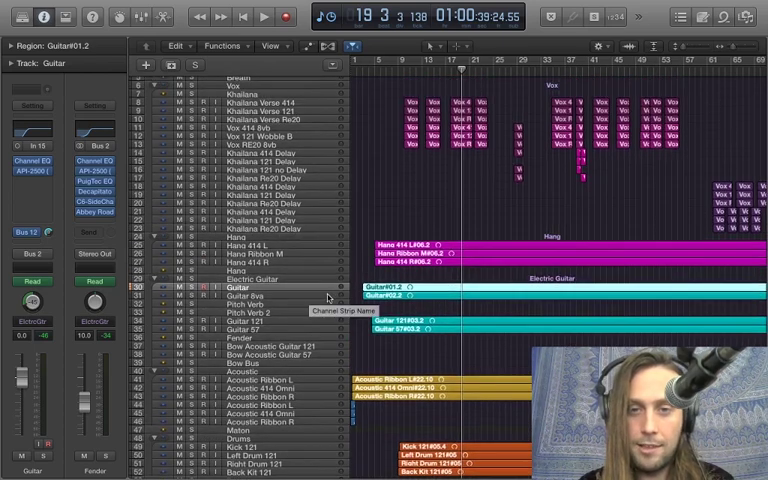
Select the Hang folder, solo the Hang group, and play it from bar 5
left_click(269, 322)
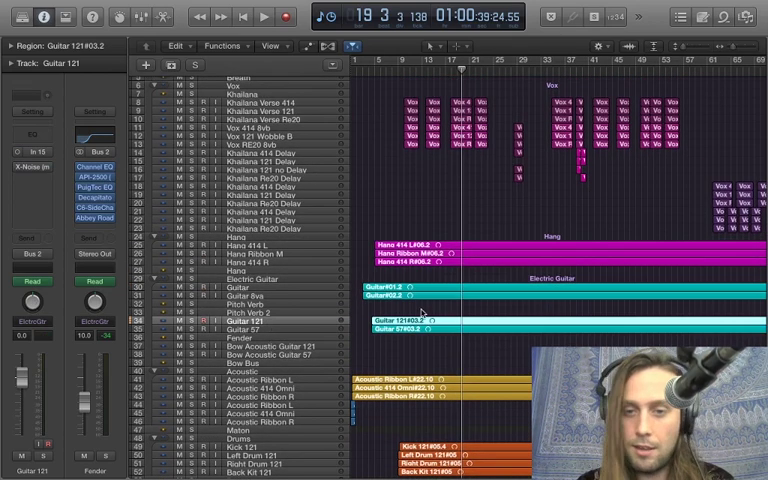
left_click(269, 291)
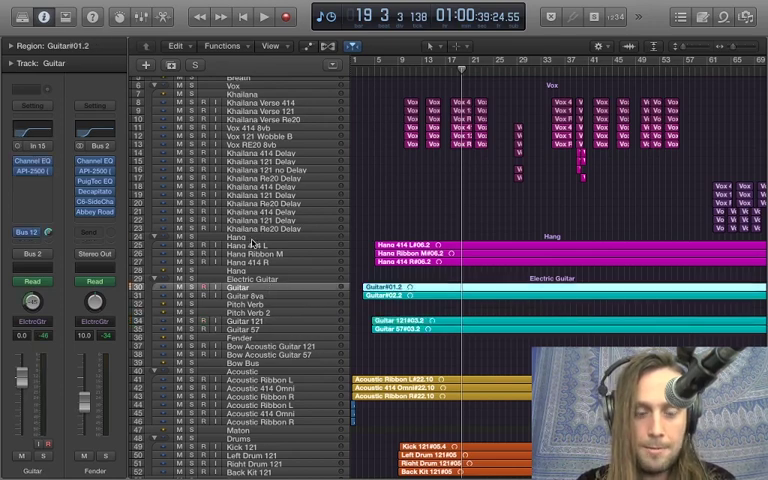
left_click(253, 240)
scroll(190, 216, "down", 1)
scroll(190, 216, "down", 2)
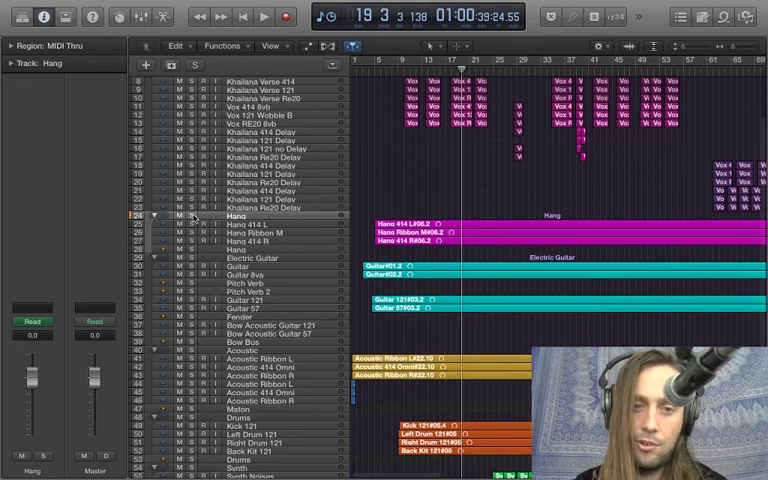
left_click(263, 228)
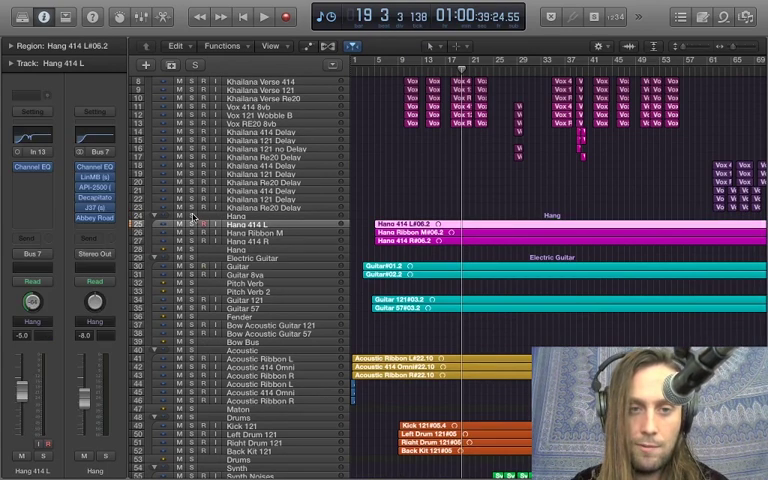
left_click(192, 216)
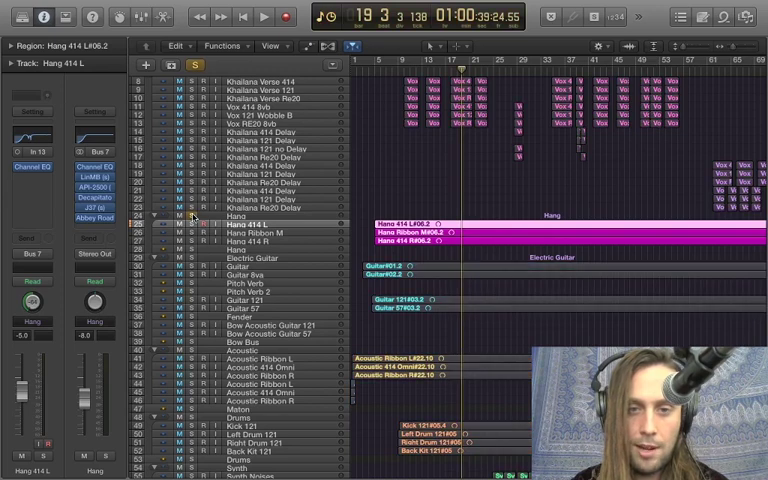
left_click(375, 63)
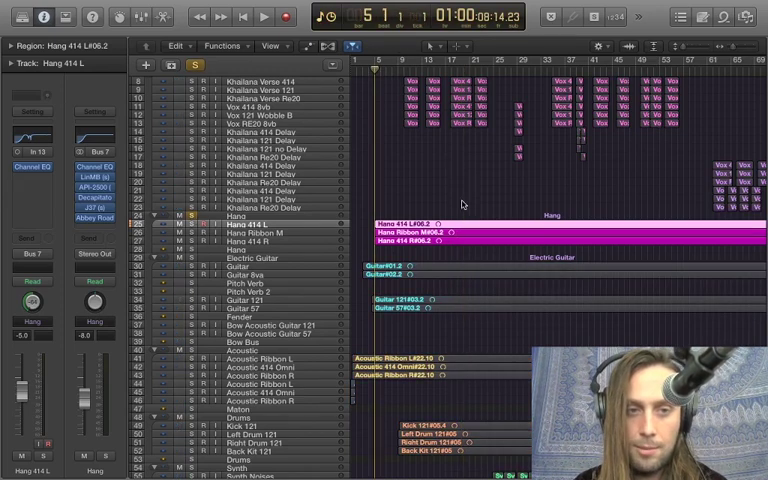
key("space")
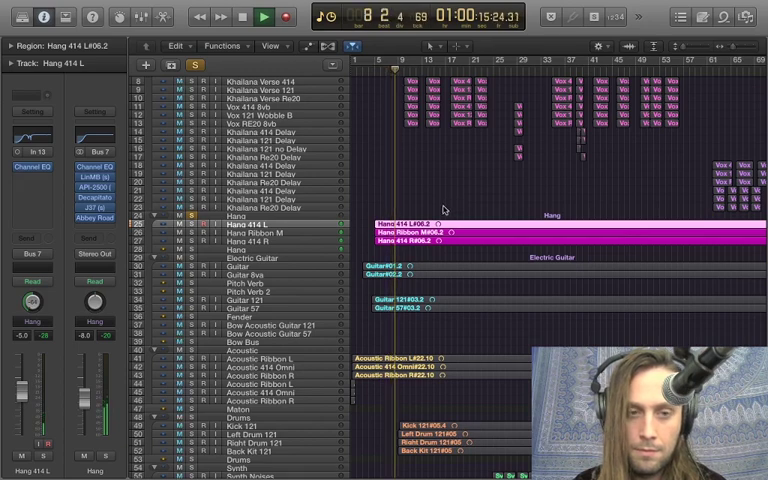
key("space")
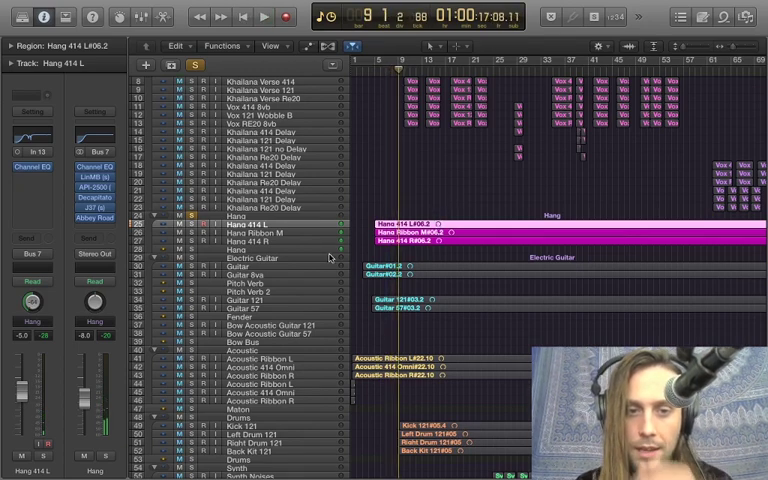
left_click(288, 234)
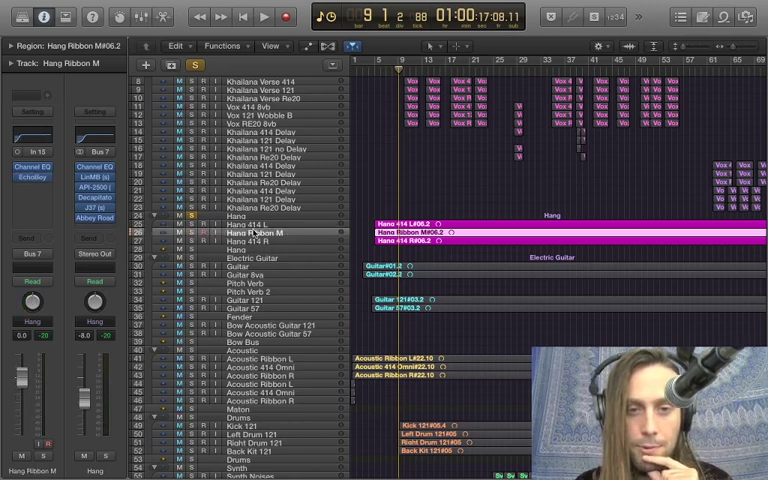
left_click(251, 226)
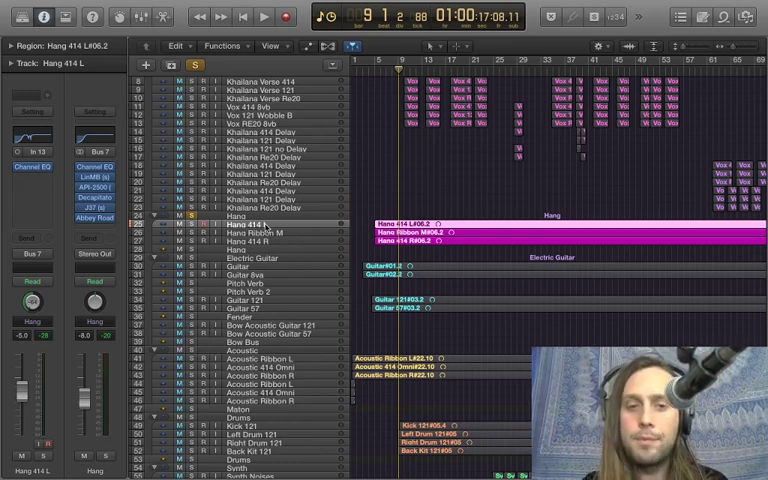
left_click(272, 233)
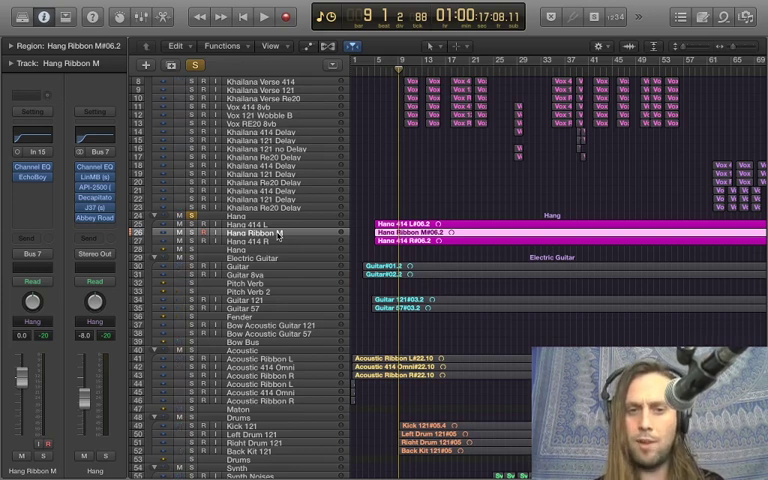
left_click(279, 226)
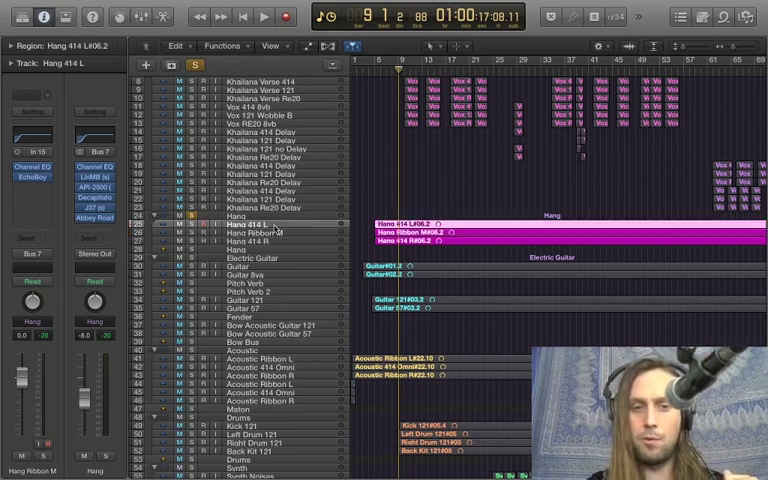
left_click(280, 241)
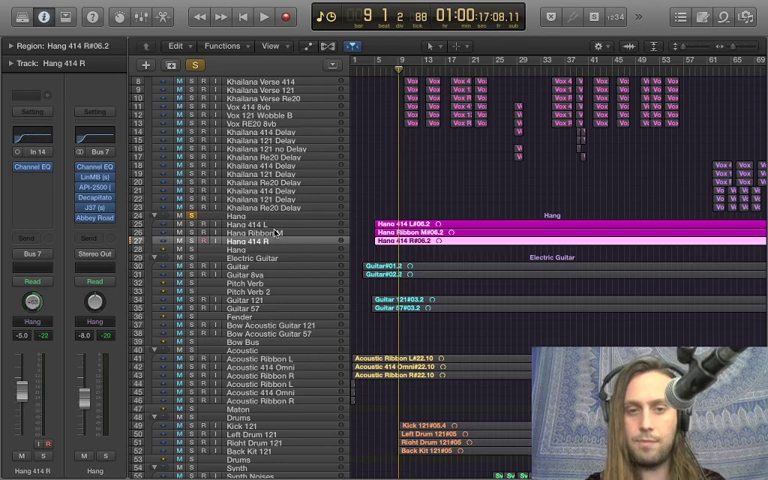
left_click(276, 233)
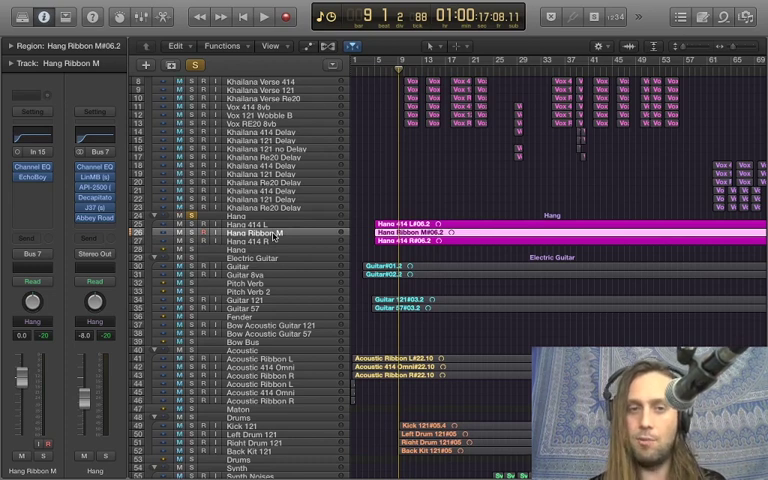
left_click(275, 225)
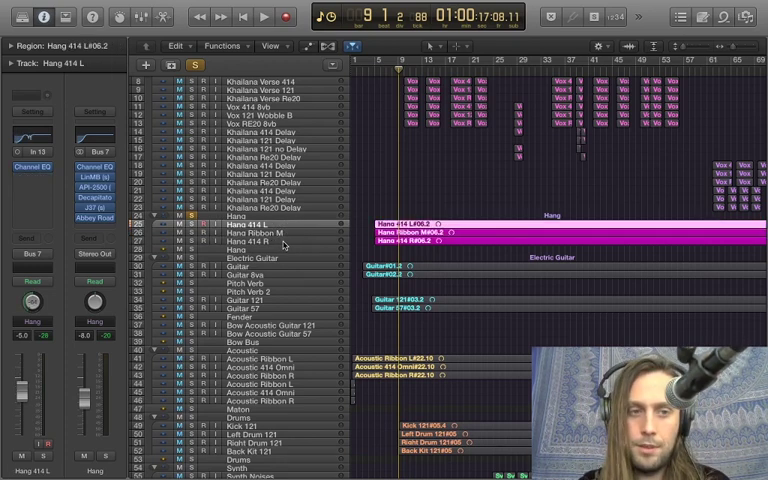
left_click(33, 169)
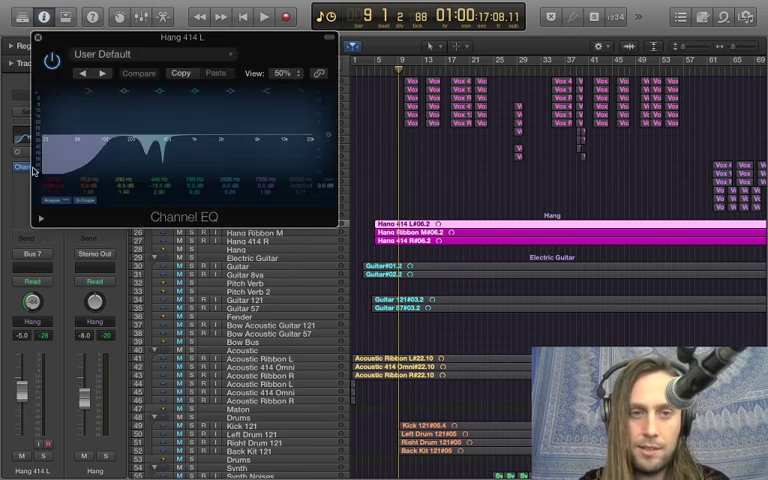
left_click(38, 38)
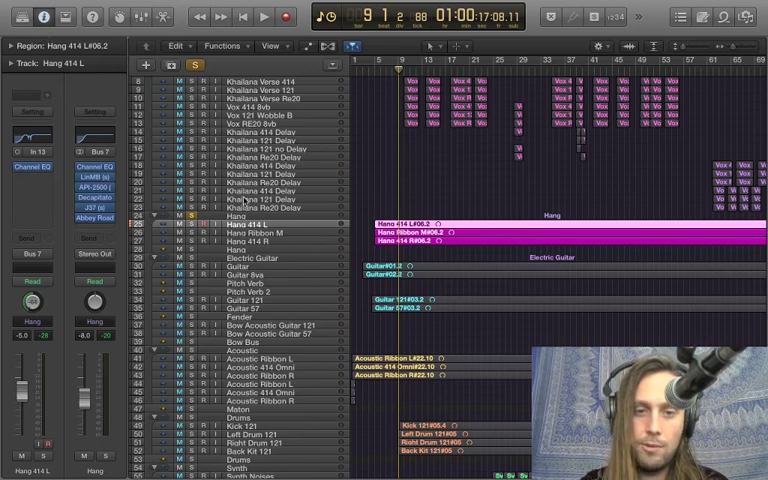
Select and solo only Hang Ribbon M, then play a few seconds of it
left_click(246, 233)
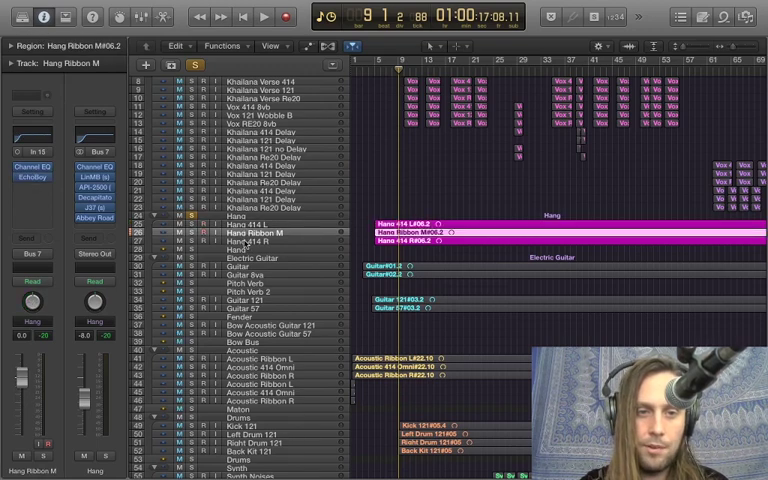
left_click(246, 243)
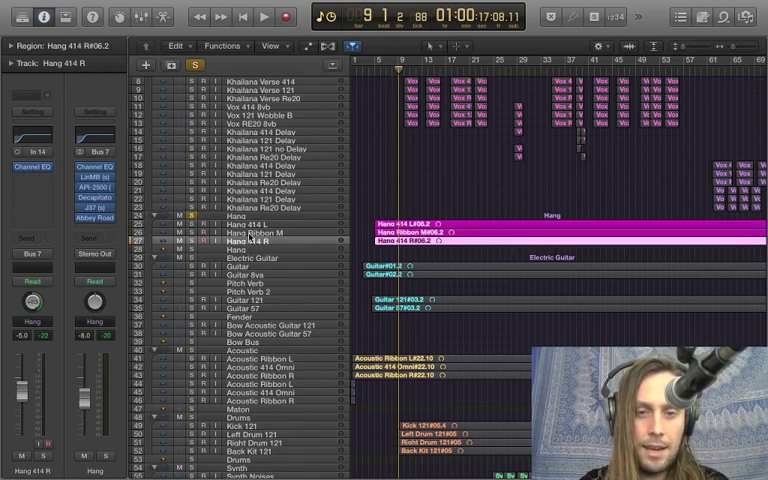
key("Up")
mouse_move(31, 176)
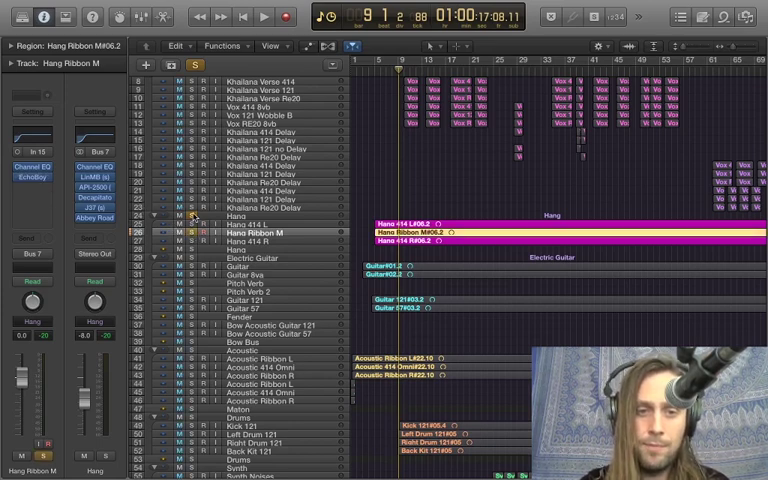
left_click(191, 232)
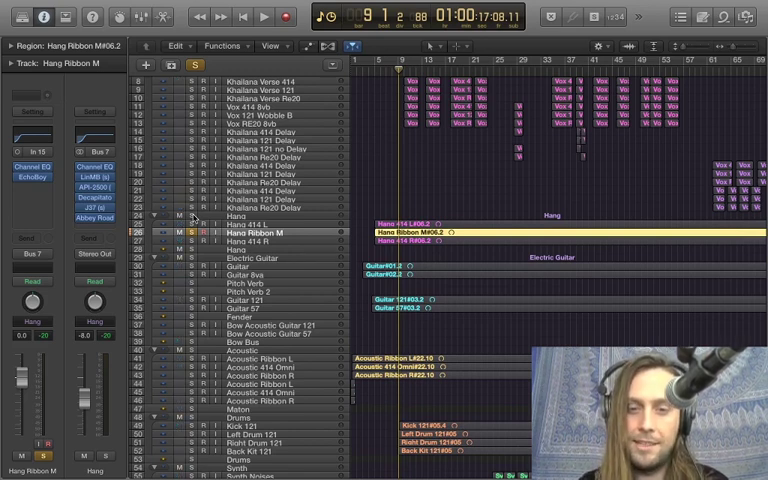
key("space")
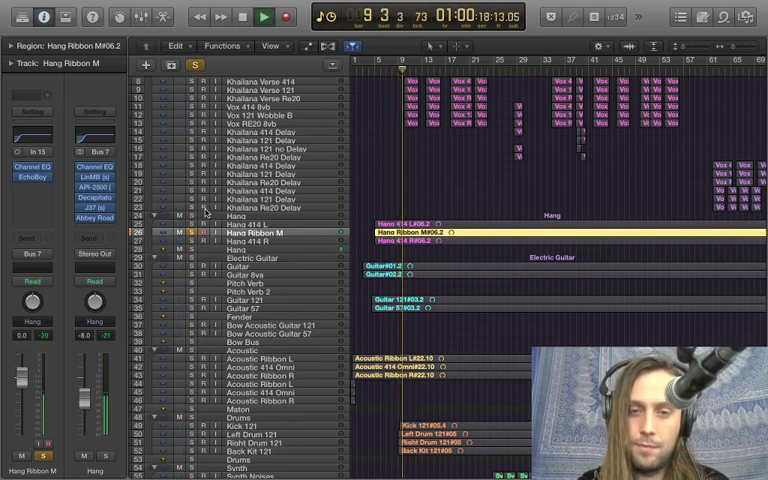
key("space")
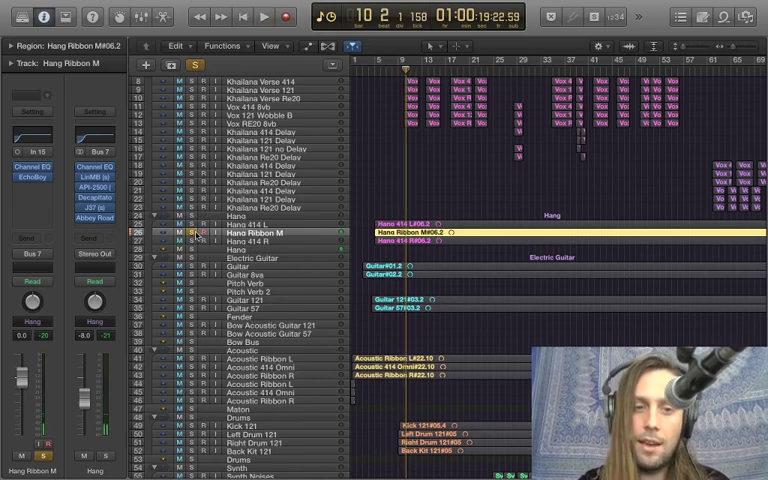
Unsolo Hang Ribbon M, select Hang 414 L, and open the Hang bus's LinMB compressor
key("ctrl+s")
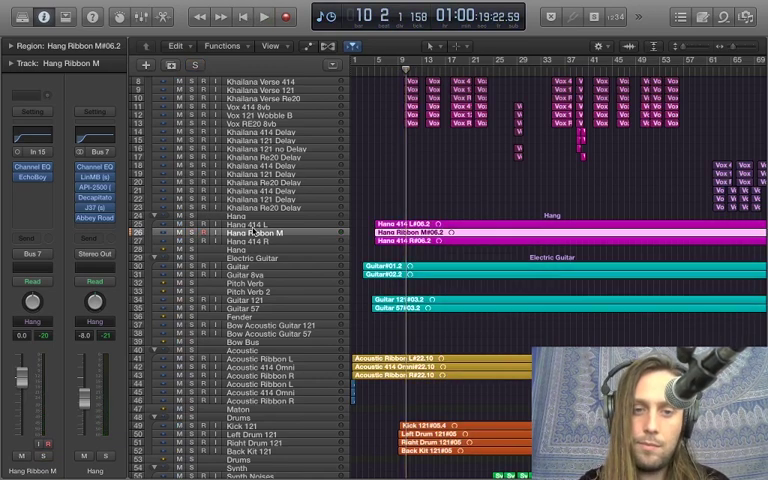
key("Up")
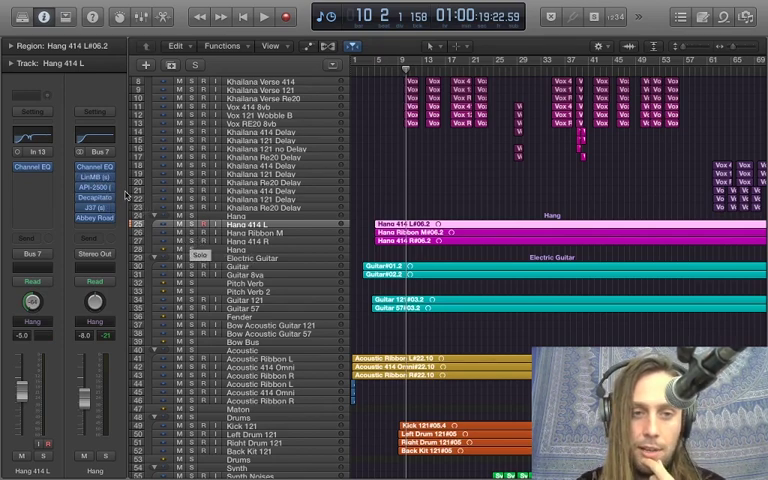
left_click(258, 233)
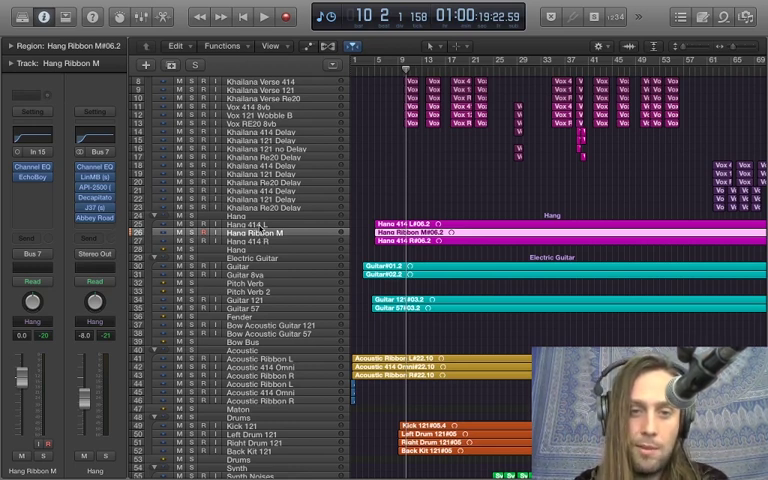
left_click(245, 225)
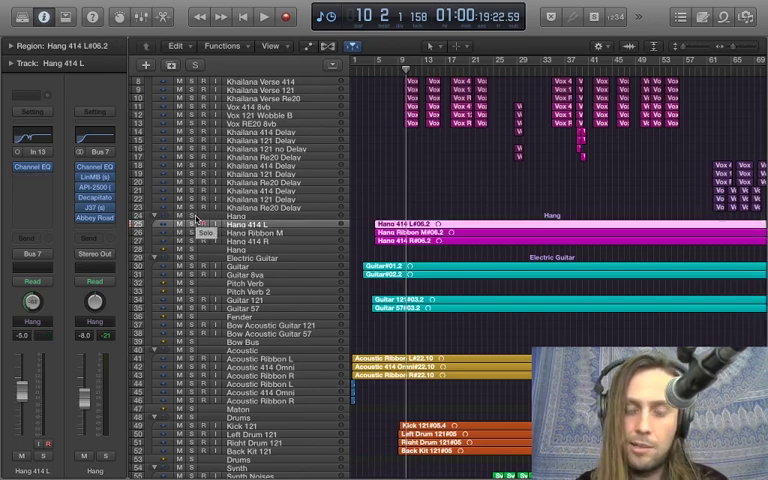
mouse_move(95, 177)
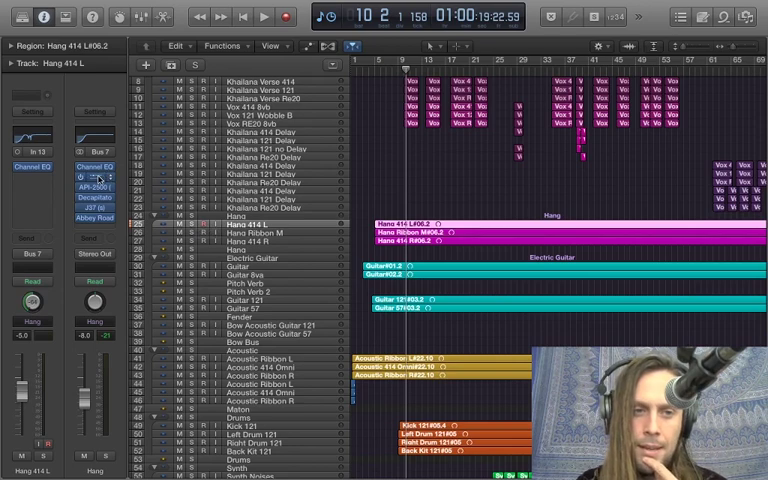
left_click(95, 178)
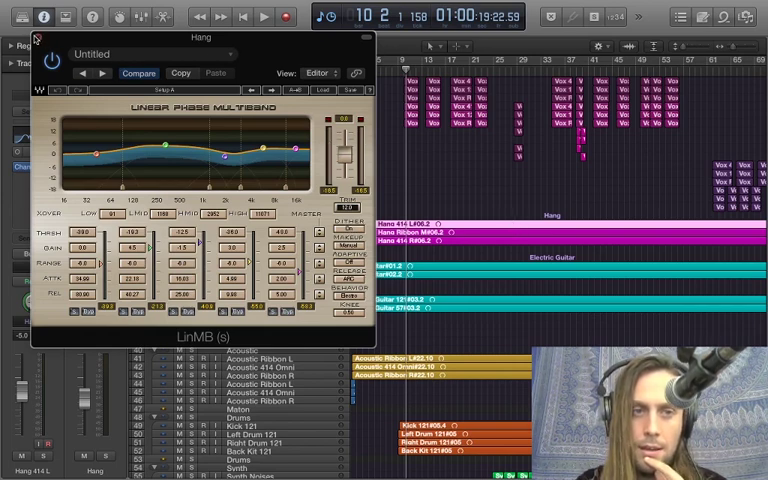
Close the LinMB window, then open and close the Hang bus's API-2500 compressor
left_click(37, 37)
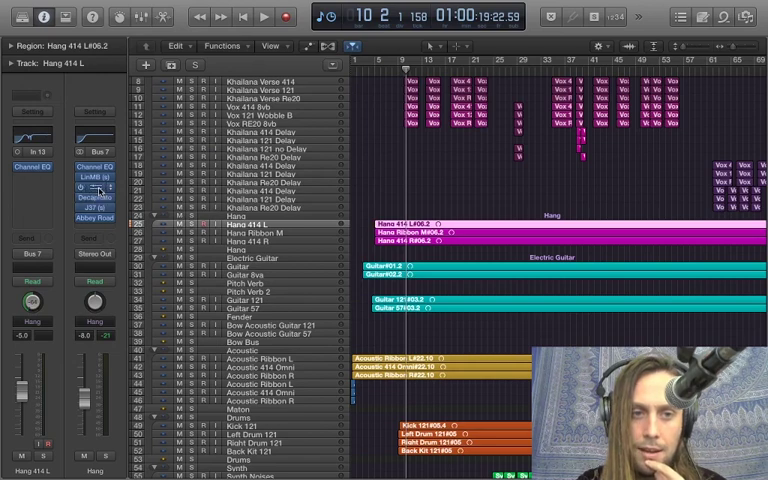
left_click(96, 188)
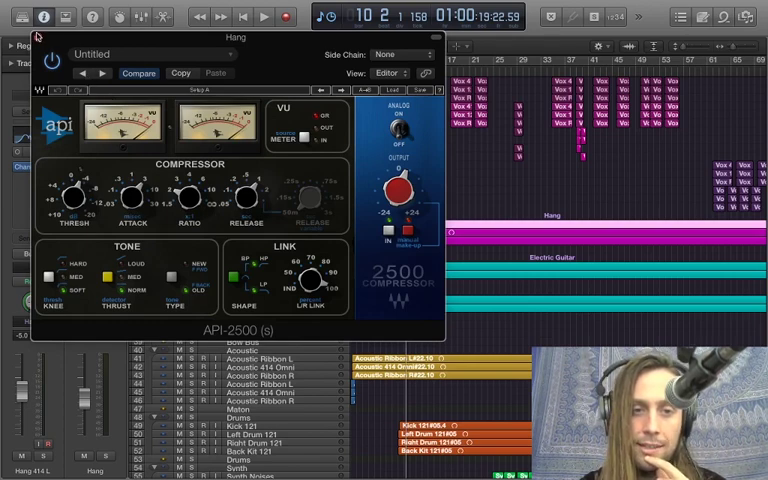
left_click(37, 38)
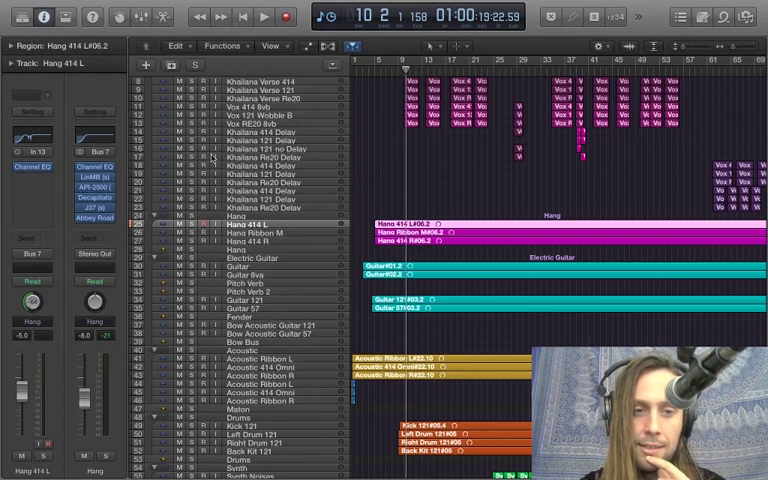
Open the Hang bus's Decapitator, move its window aside, and solo the Hang group
left_click(98, 199)
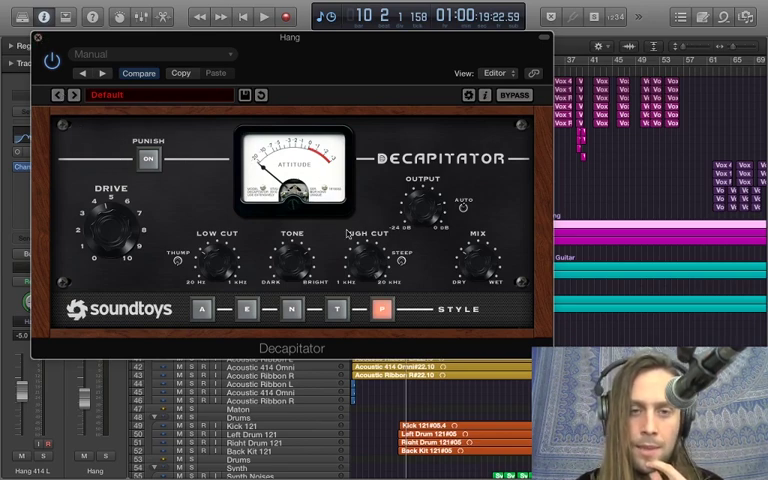
left_click_drag(58, 40, 249, 99)
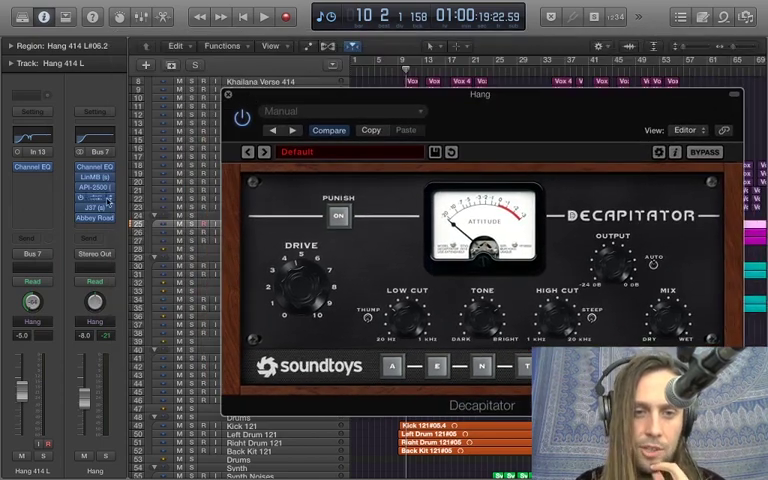
left_click(191, 217)
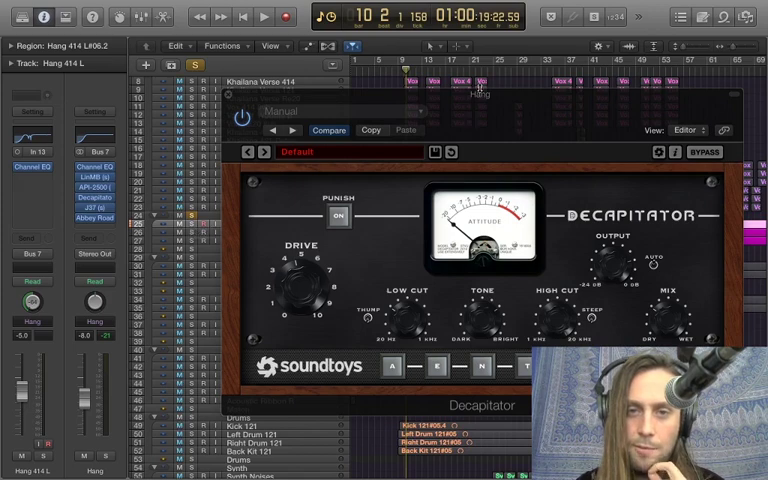
left_click_drag(481, 88, 403, 96)
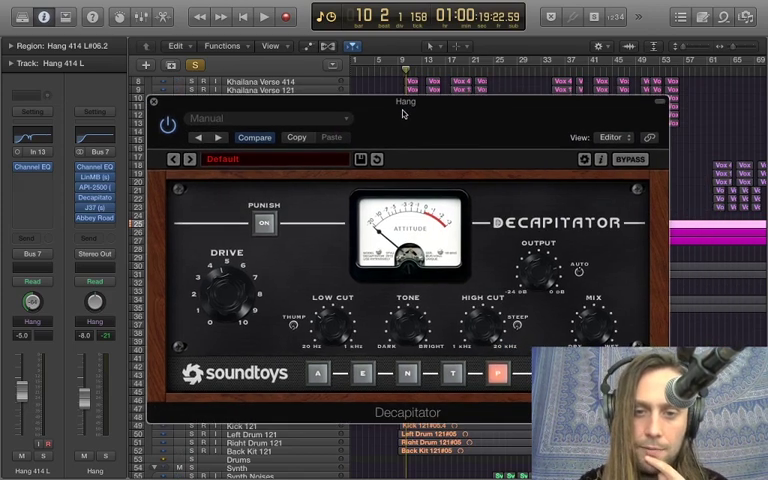
Play the soloed Hang tracks, then replay from bar 28 and stop around bar 36
key("space")
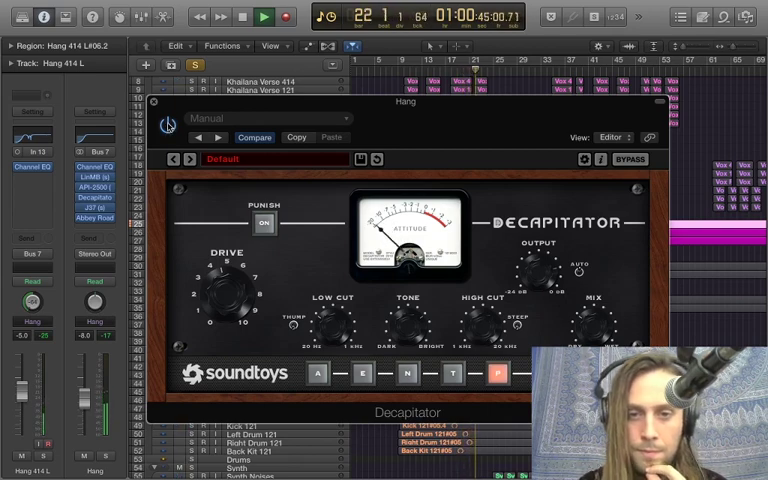
key("space")
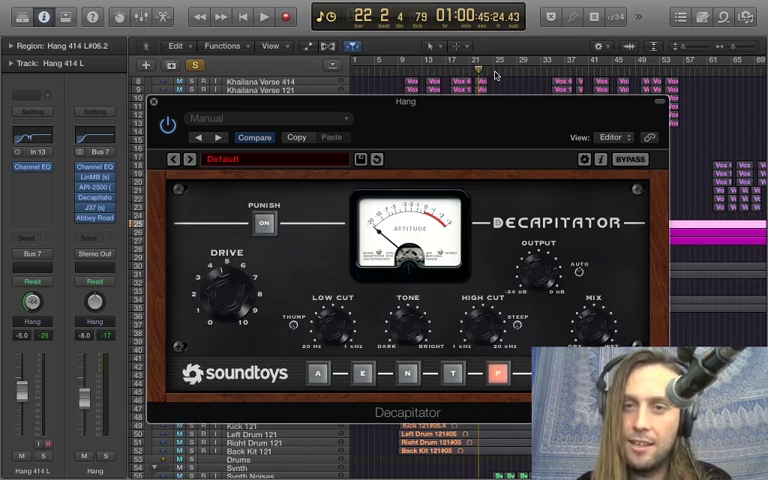
left_click(497, 72)
left_click_drag(497, 72, 504, 72)
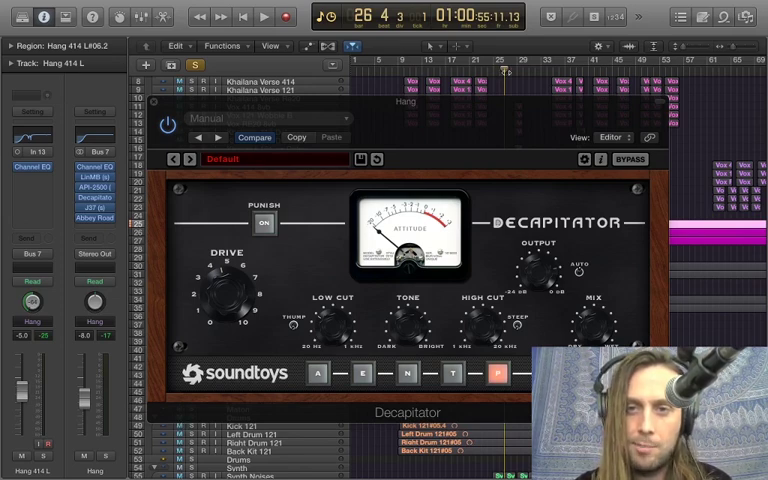
left_click_drag(504, 72, 512, 72)
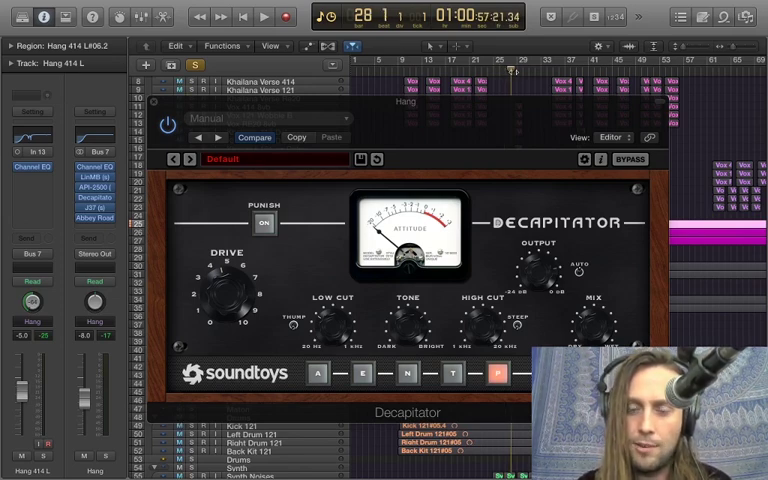
key("space")
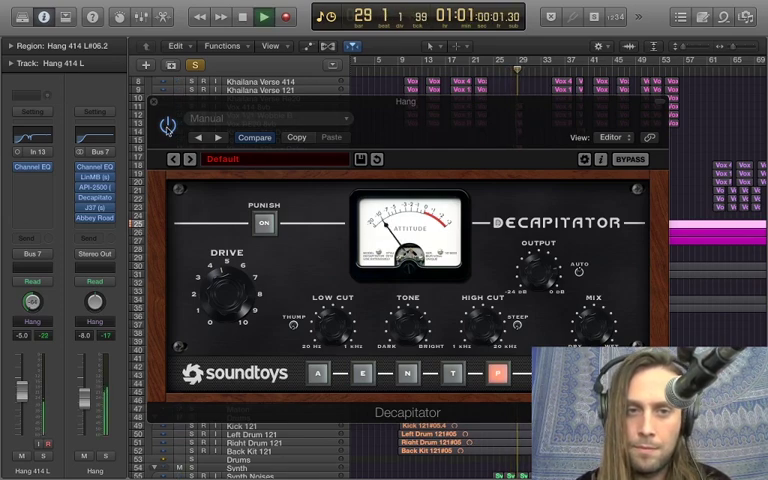
left_click(168, 125)
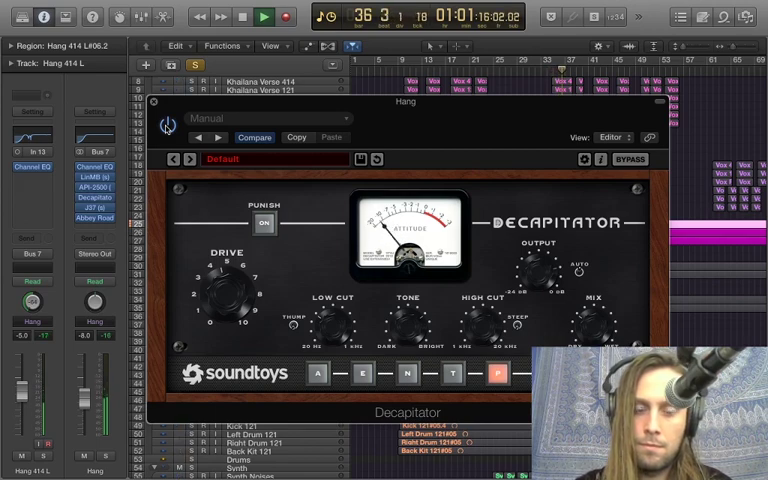
key("space")
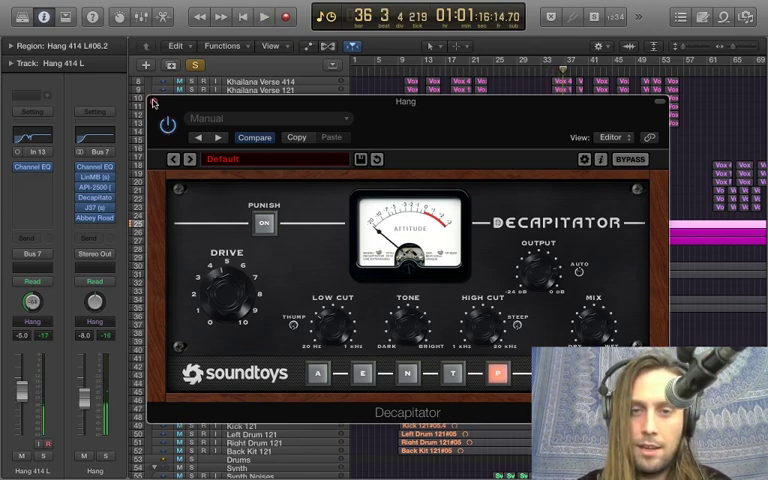
Unsolo the Hang group, try J37 tape formula settings, and close all plugin windows
left_click(154, 102)
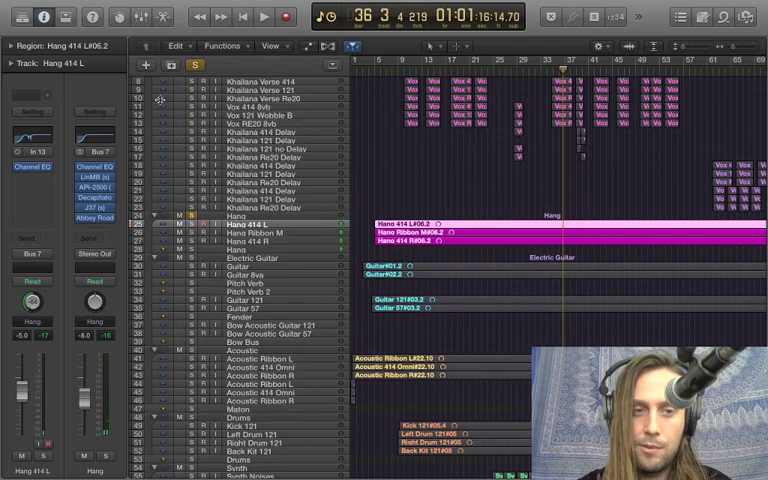
left_click(195, 65)
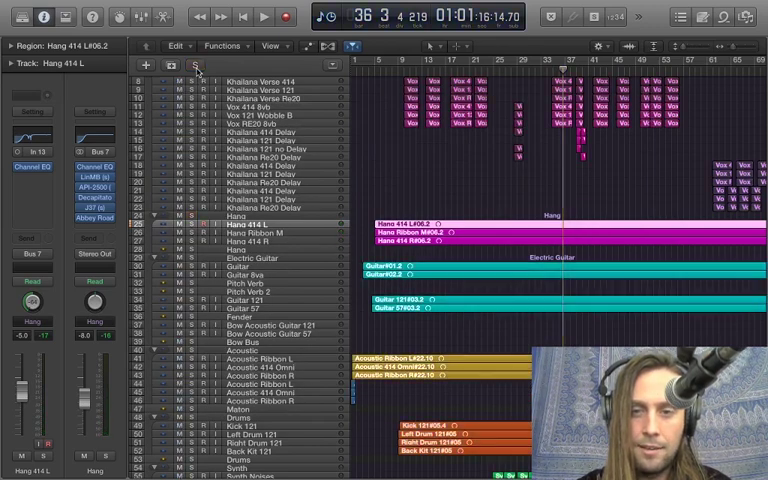
left_click(93, 208)
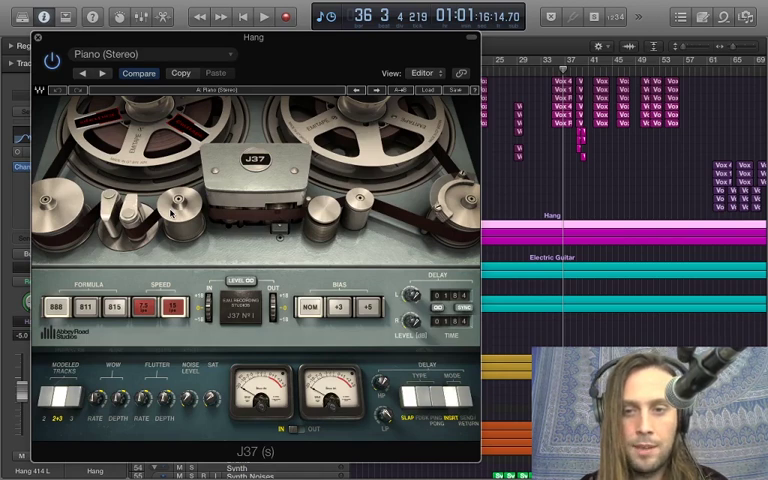
left_click(138, 74)
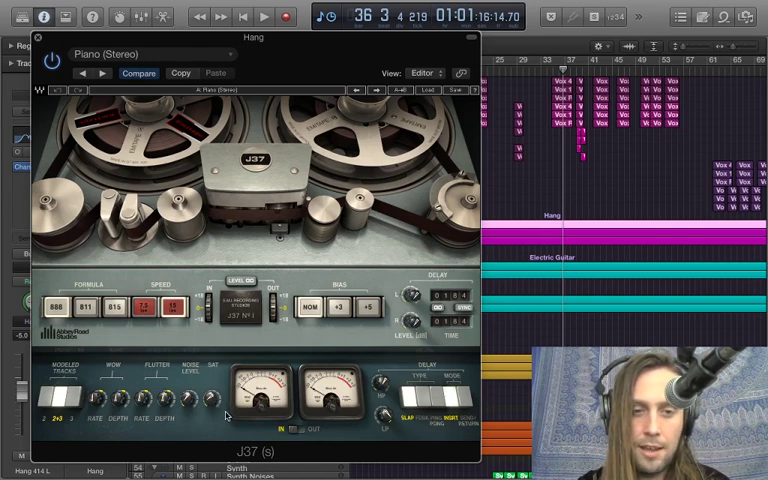
left_click(91, 313)
left_click(57, 308)
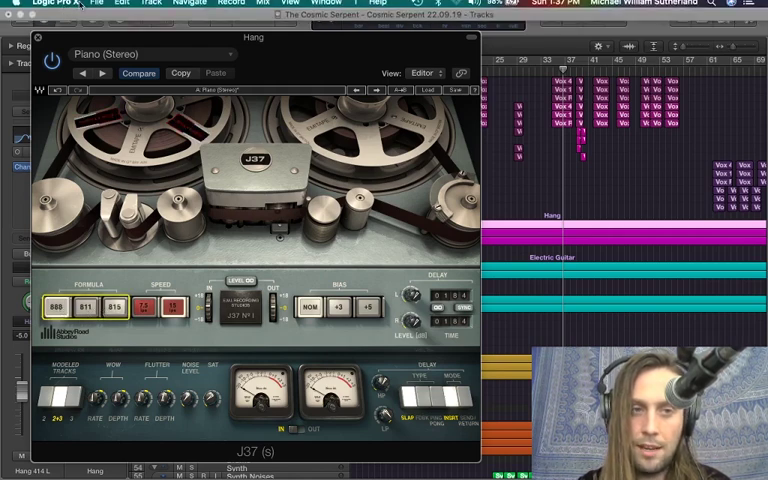
left_click(37, 38)
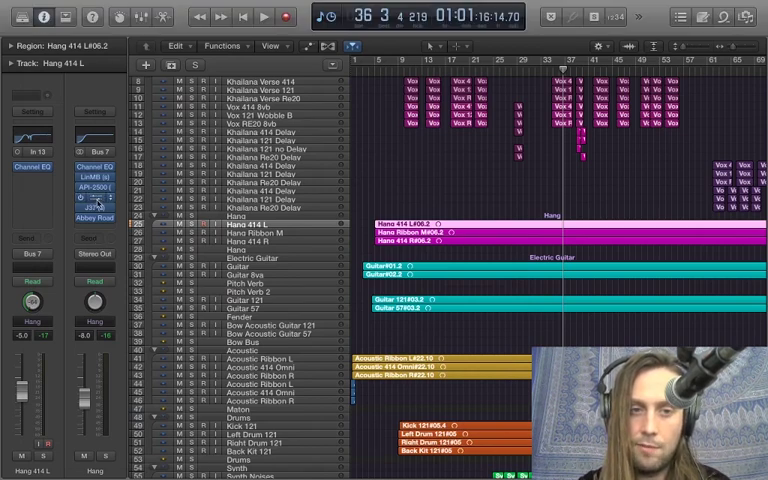
left_click(97, 200)
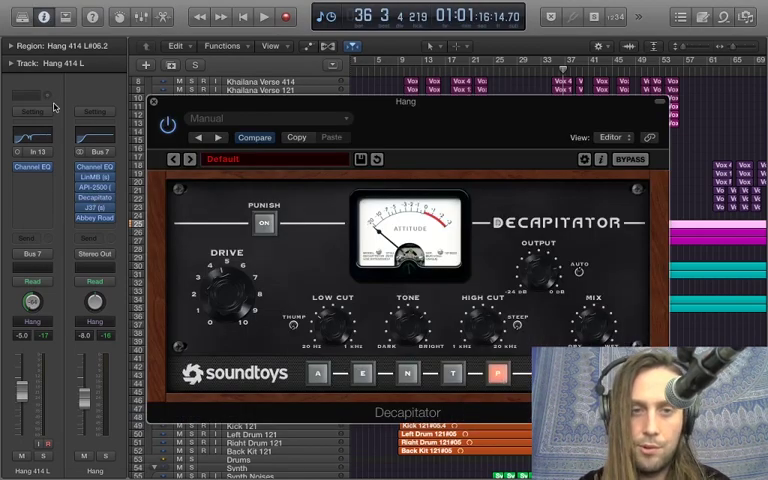
left_click(154, 102)
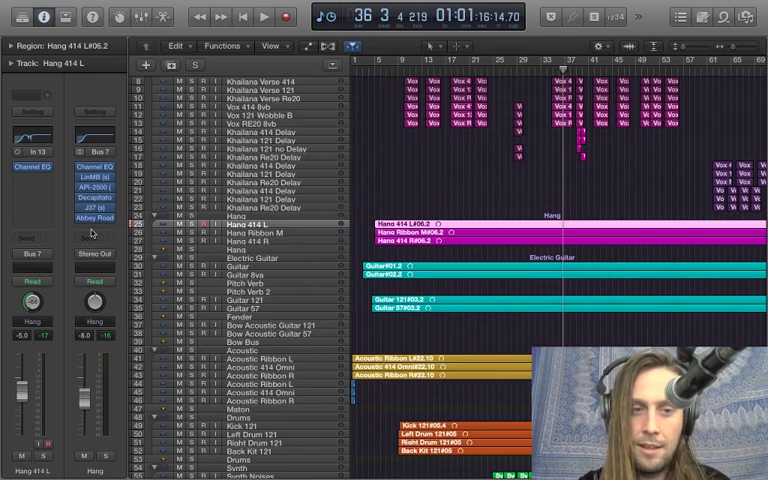
mouse_move(255, 232)
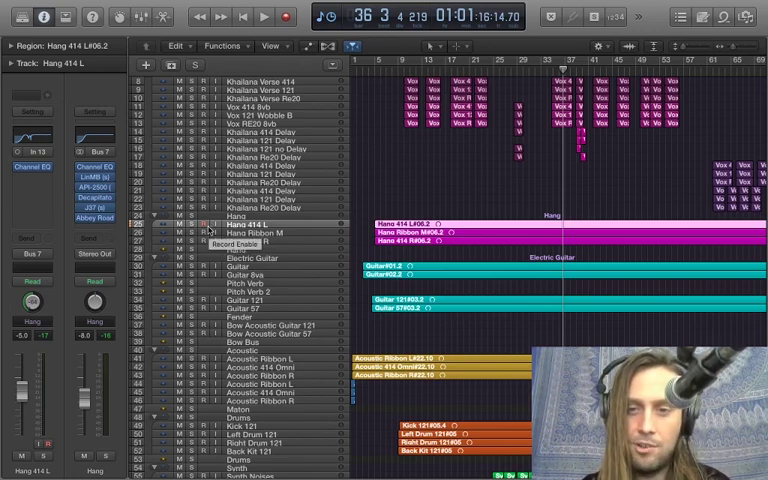
left_click(271, 240)
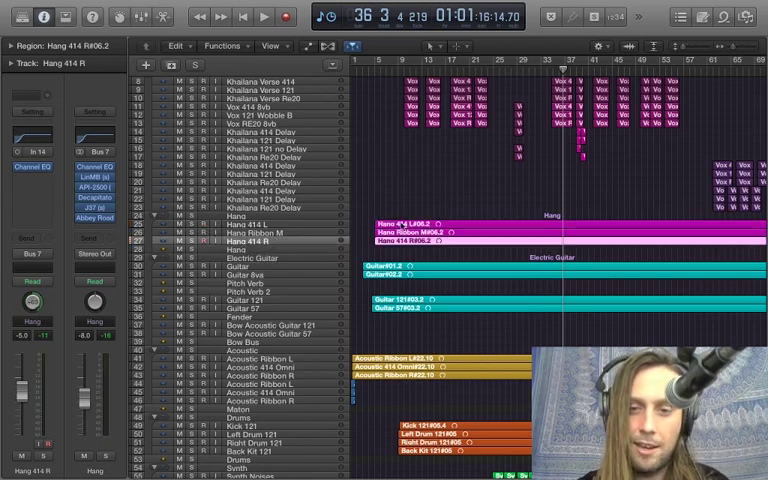
left_click(96, 217)
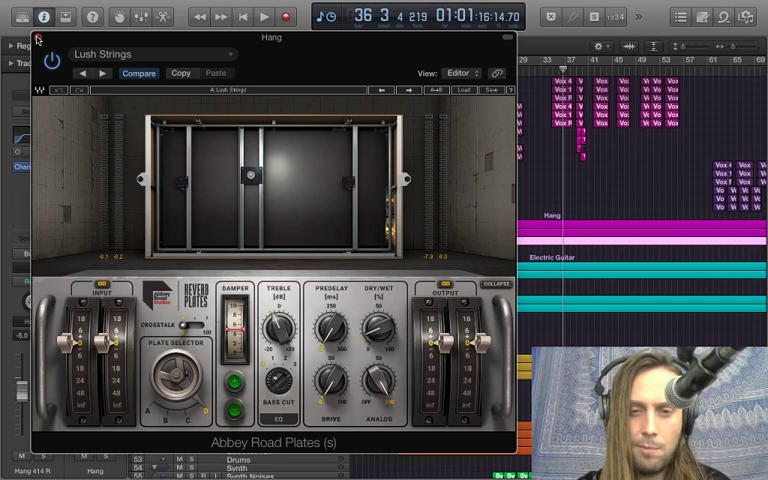
left_click(38, 39)
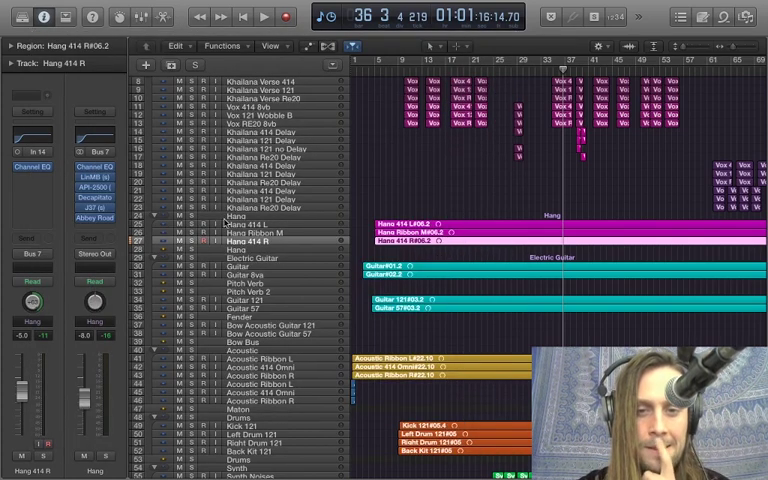
scroll(295, 265, "down", 3)
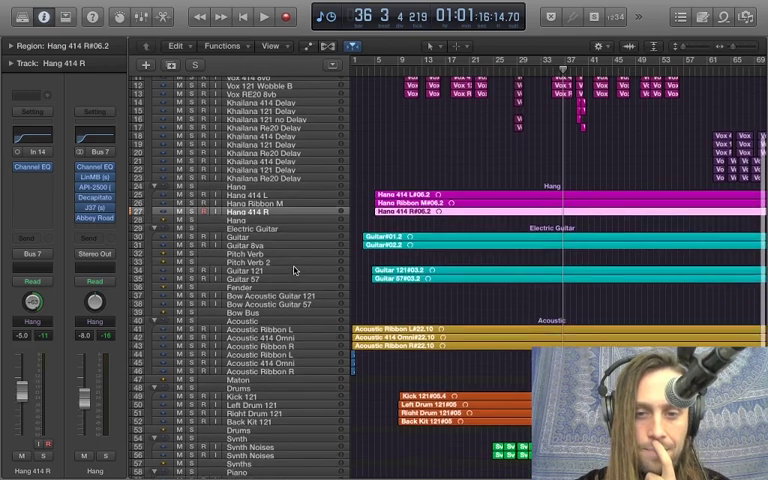
scroll(295, 269, "up", 3)
scroll(295, 269, "down", 8)
scroll(295, 270, "down", 6)
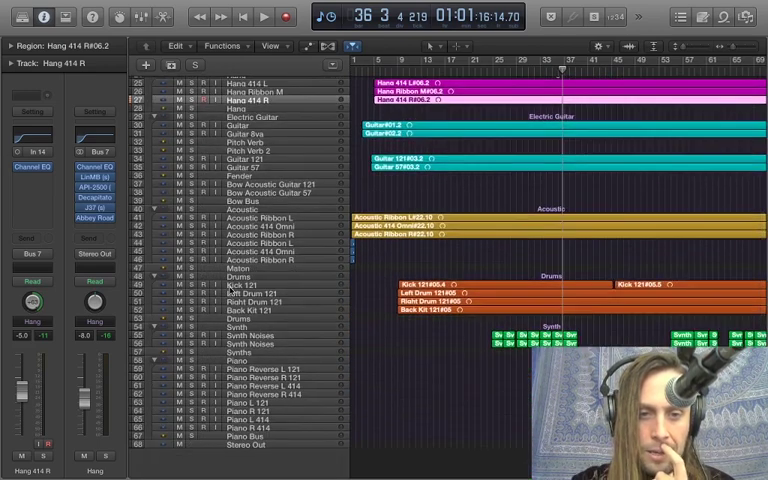
Set the playhead to bar 8 and browse the drum tracks from Kick 121 to Back Kit 121
left_click(193, 284)
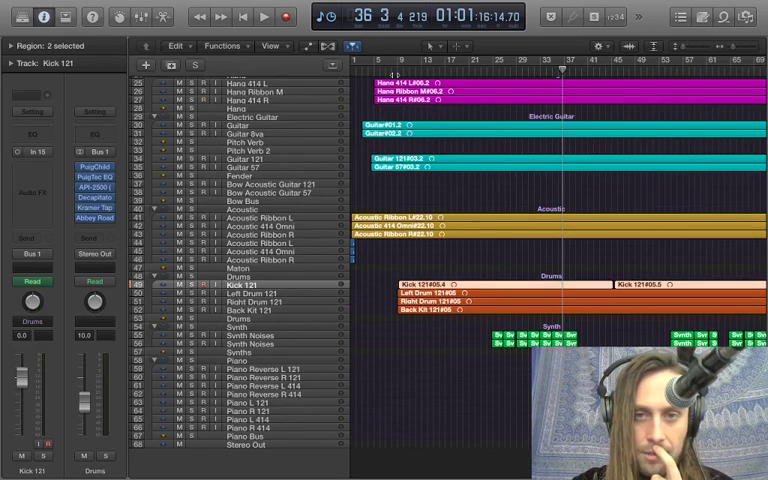
left_click(391, 74)
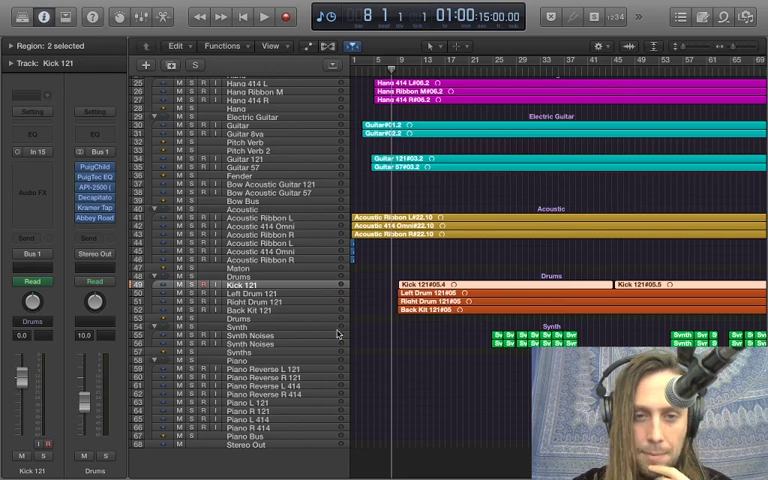
left_click(279, 302)
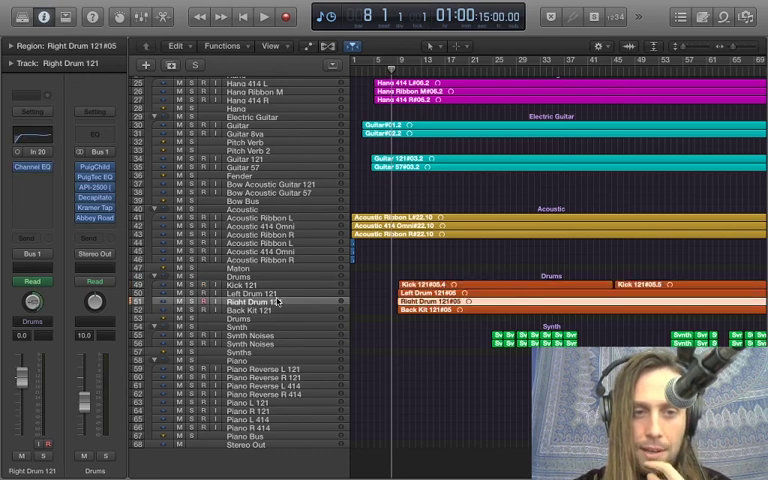
left_click(255, 286)
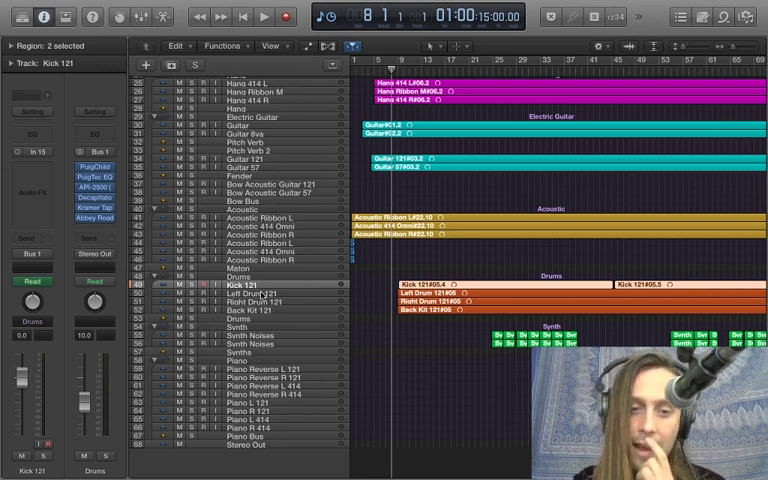
left_click(260, 294)
key("Up")
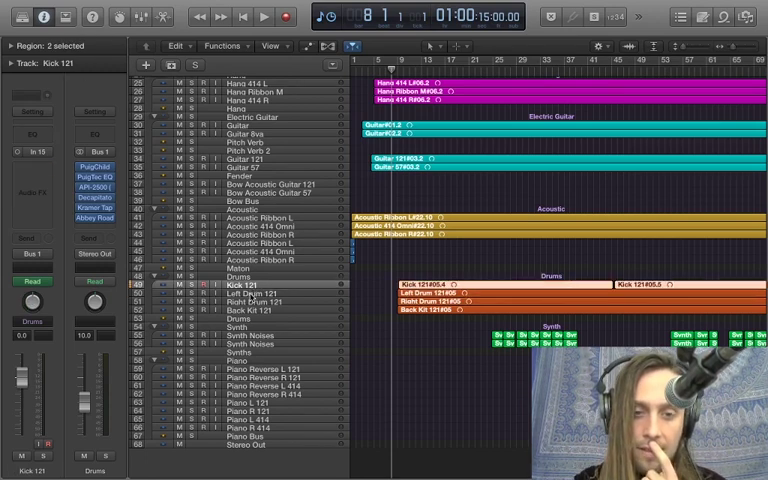
left_click(250, 293)
key("Down")
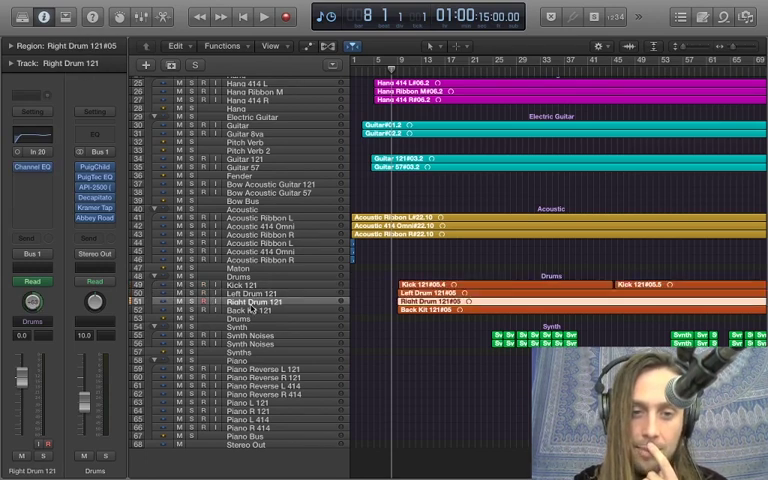
key("Down")
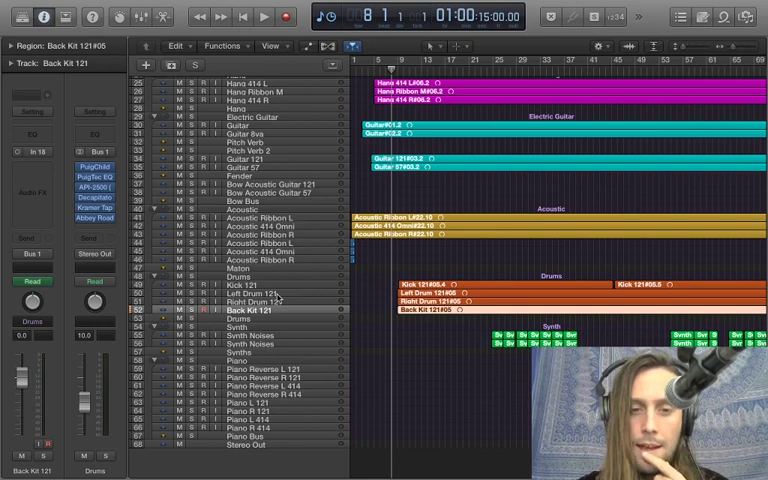
left_click(280, 294)
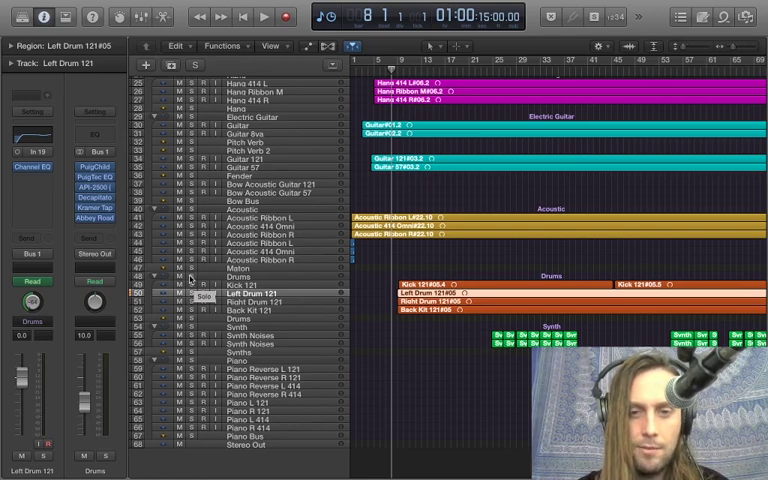
Solo the drum group, play and stop, clear all soloing, and select Right Drum 121
left_click(191, 280)
key("space")
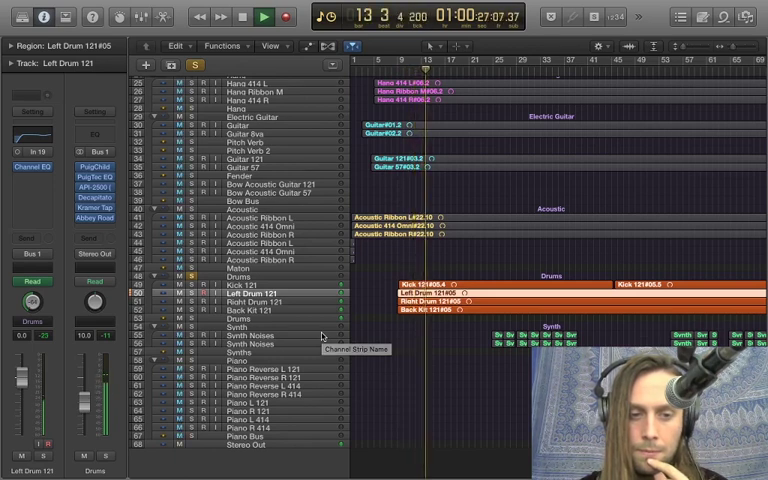
key("space")
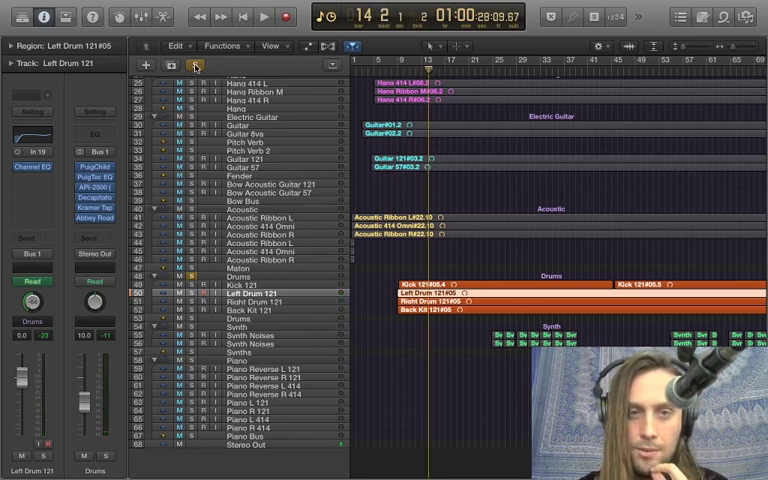
left_click(196, 66)
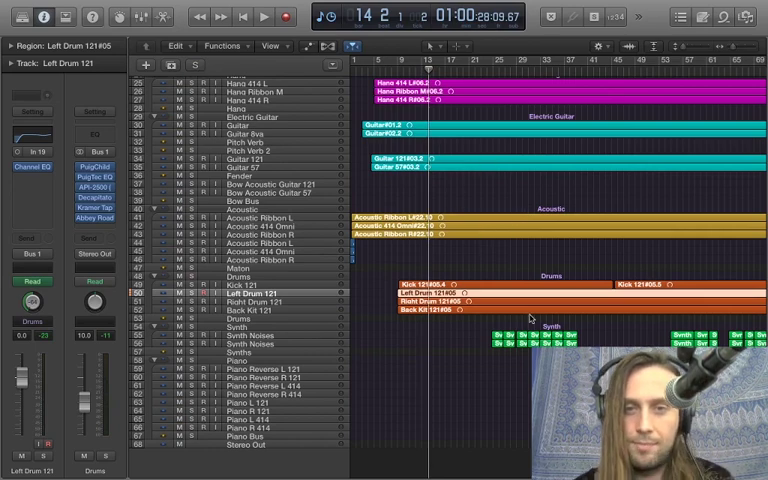
left_click(302, 302)
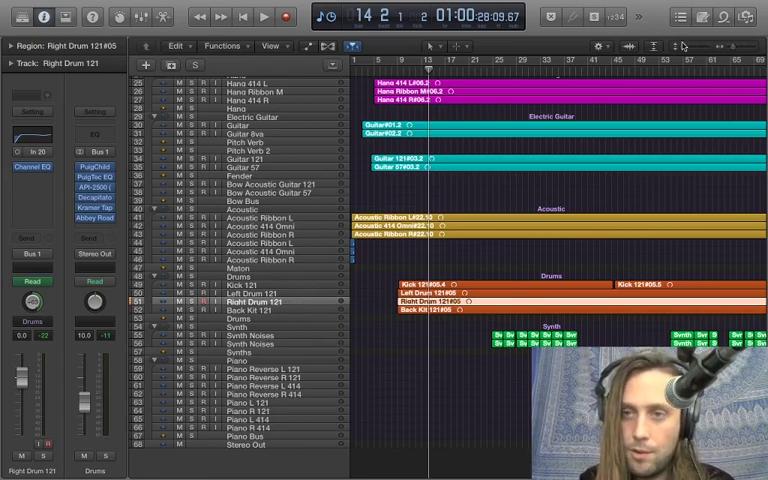
left_click_drag(683, 47, 688, 46)
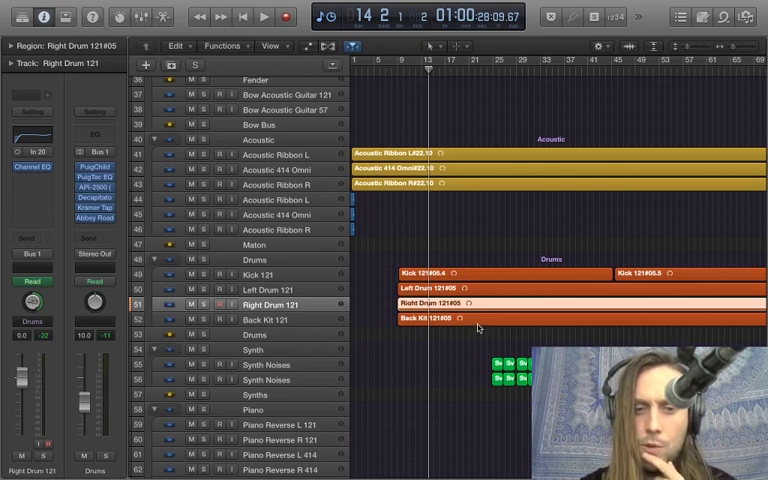
left_click(287, 292)
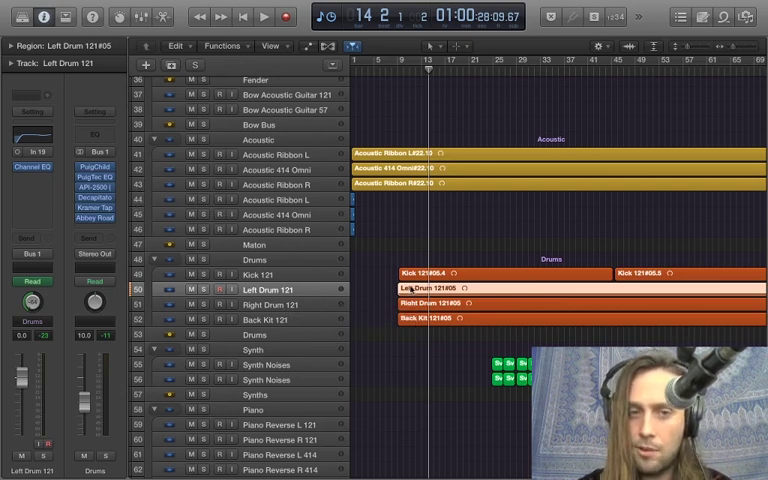
key("super+Left")
key("super+Right")
scroll(418, 289, "down", 3)
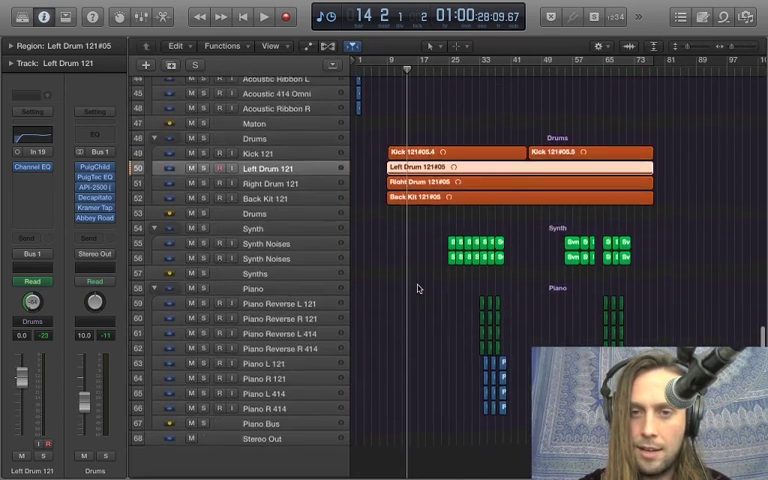
scroll(418, 289, "up", 15)
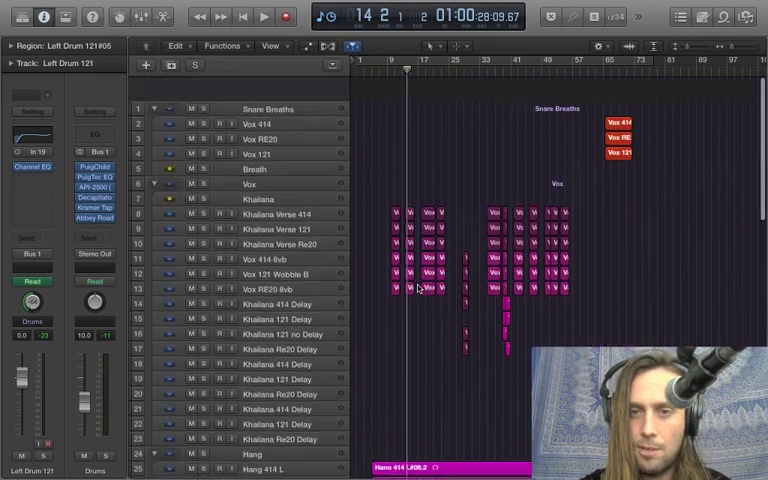
scroll(418, 289, "down", 1)
scroll(418, 289, "down", 5)
scroll(418, 289, "down", 2)
scroll(418, 289, "down", 2)
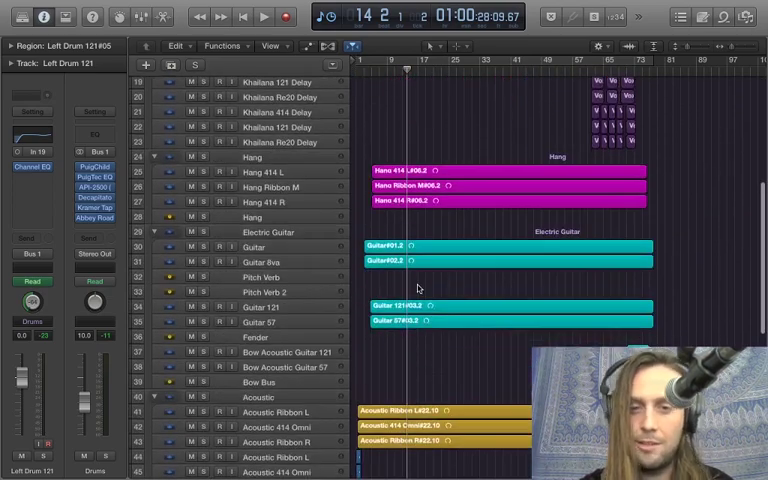
scroll(418, 289, "down", 4)
scroll(418, 289, "down", 1)
scroll(418, 289, "down", 4)
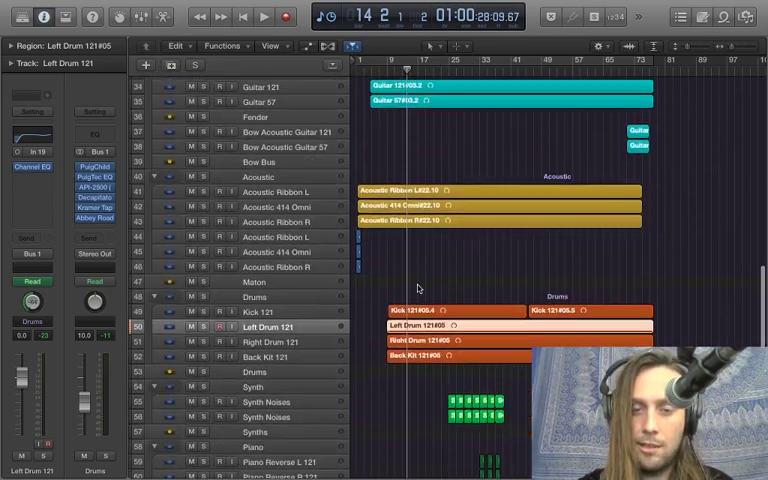
scroll(418, 289, "down", 1)
scroll(418, 289, "down", 1)
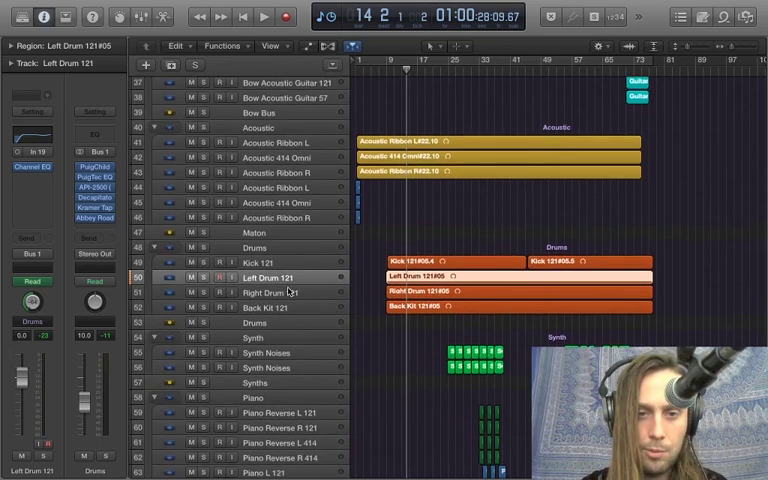
left_click(264, 265)
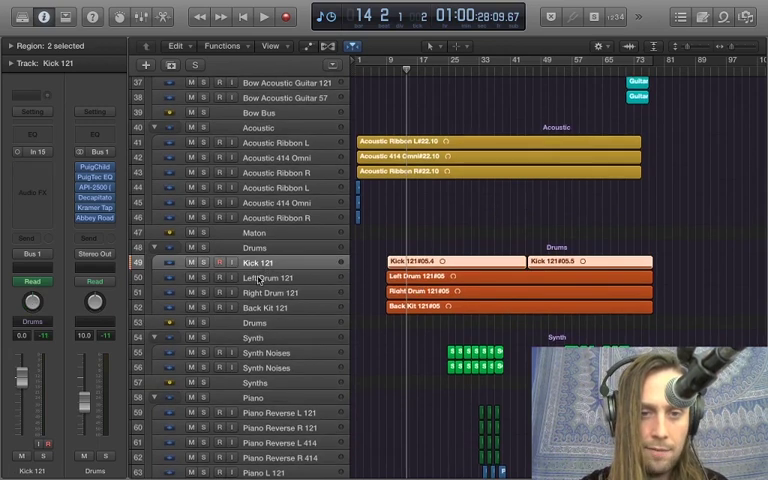
left_click(255, 277)
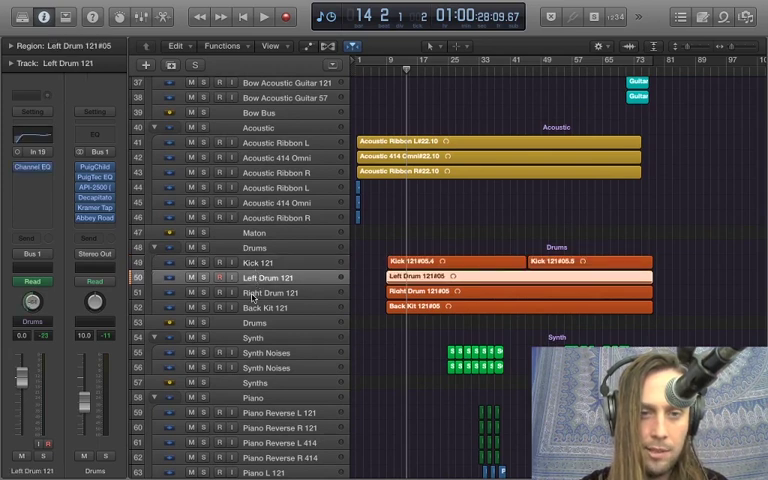
left_click(254, 292)
left_click(254, 308)
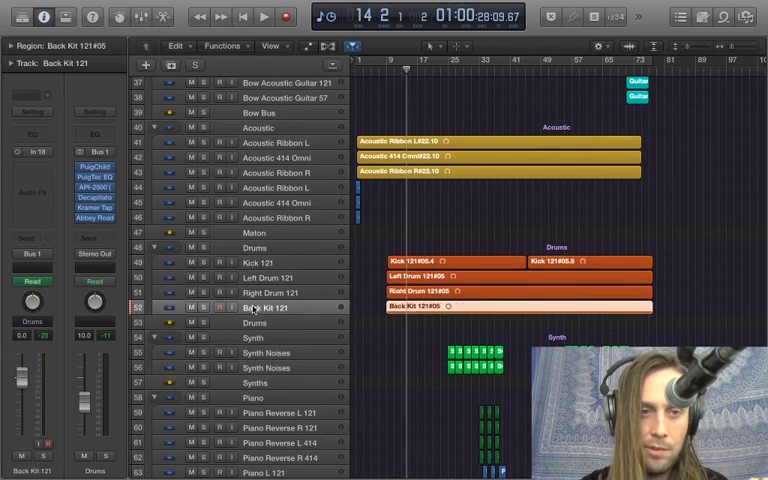
left_click(258, 293)
left_click(264, 278)
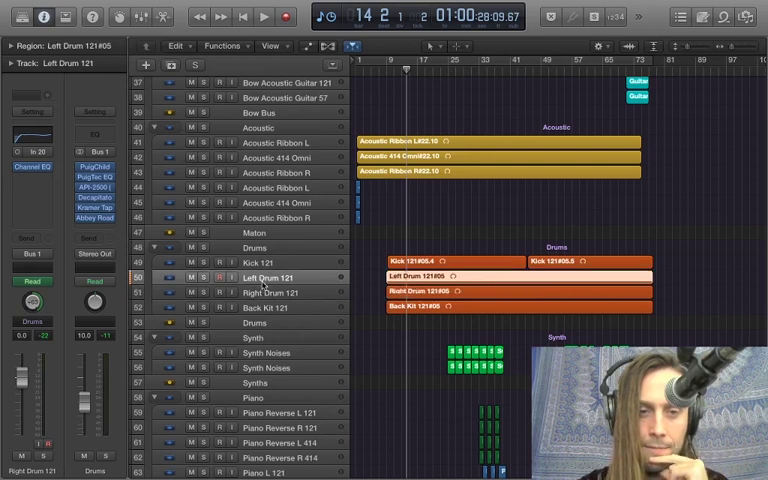
left_click(266, 264)
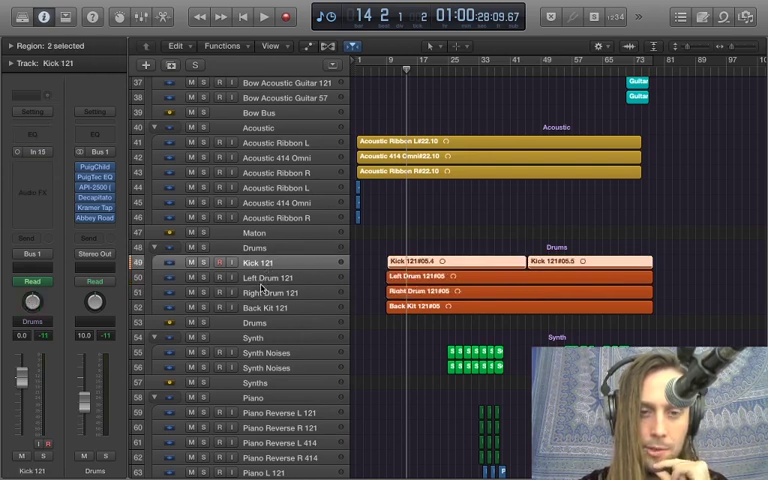
left_click(262, 279)
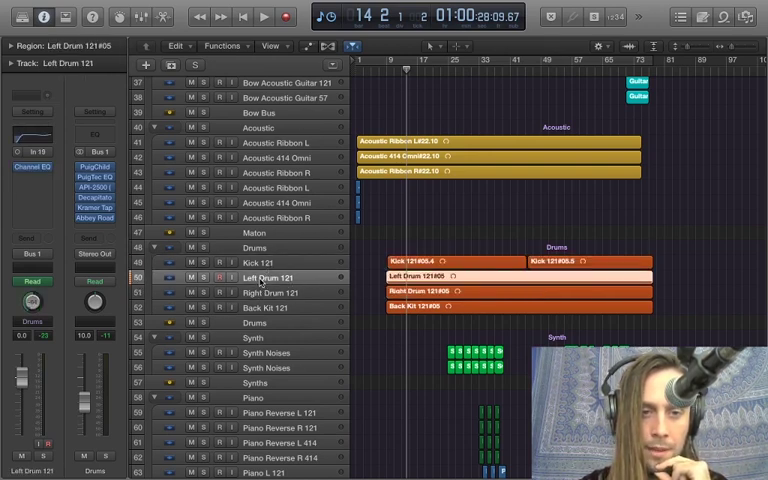
Solo Drums during playback, comparing the PuigChild compressor bypassed and active, then close it
left_click(96, 175)
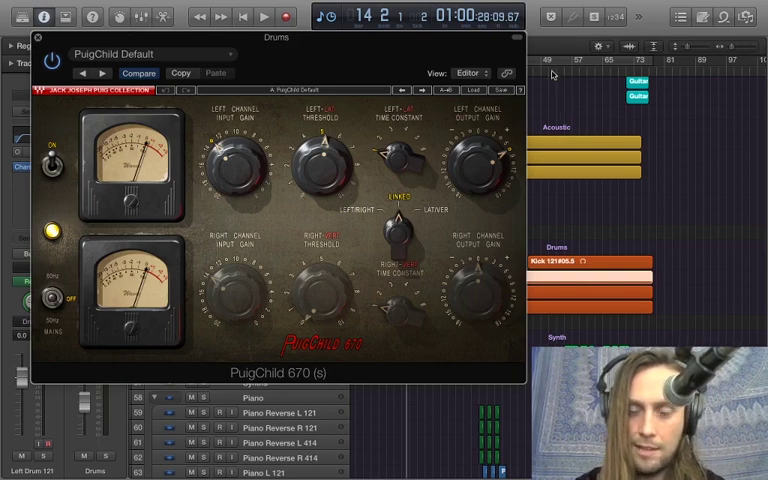
key("space")
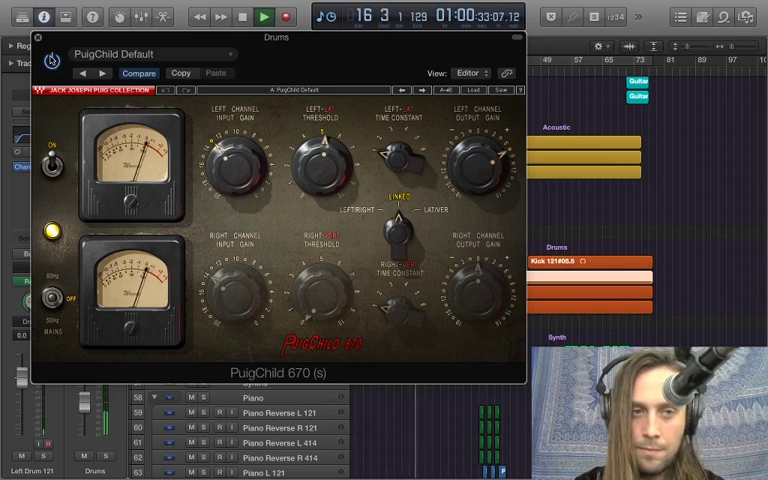
left_click_drag(33, 35, 372, 54)
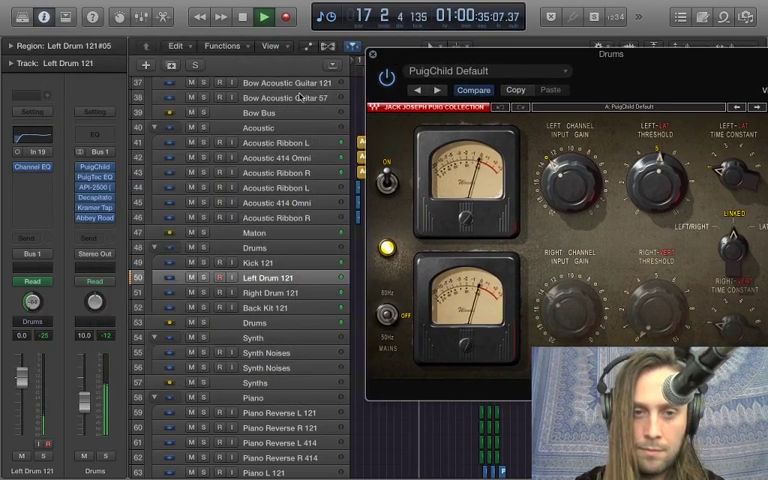
left_click(204, 249)
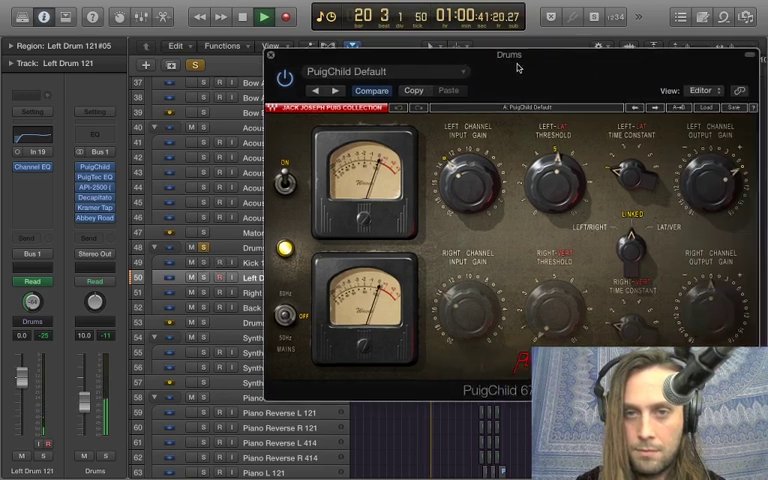
left_click_drag(615, 67, 443, 76)
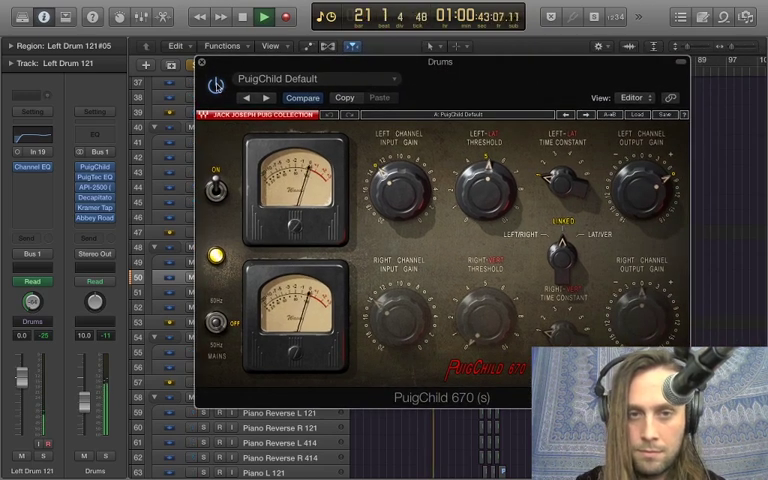
left_click(215, 85)
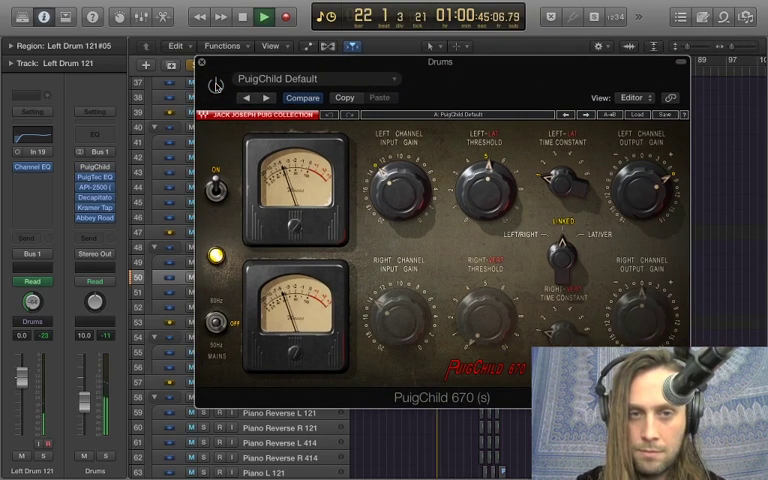
left_click(215, 85)
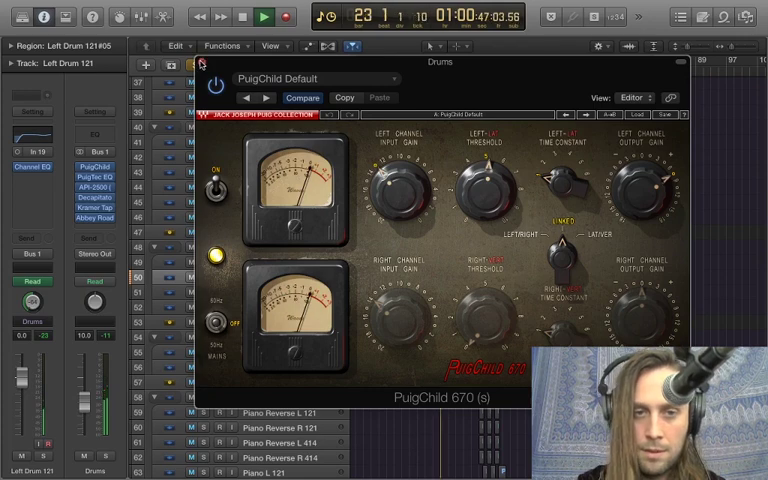
left_click(201, 62)
key("space")
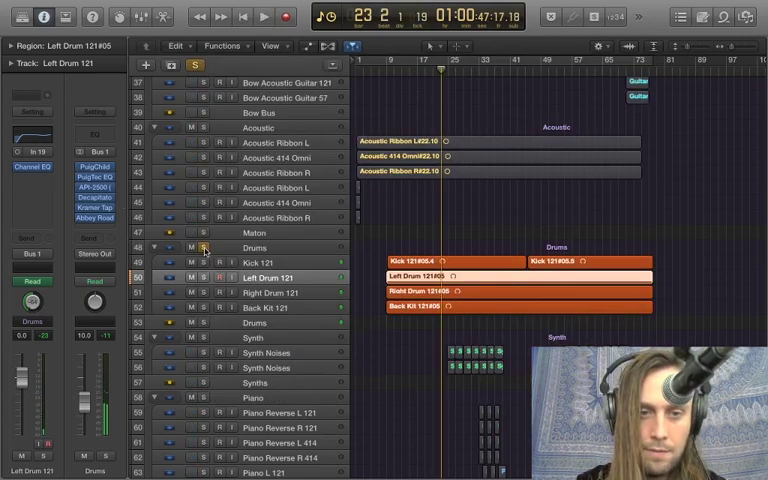
Unsolo Drums, then inspect and close the PuigTec EQP1A on its OverHead EQ preset
left_click(204, 248)
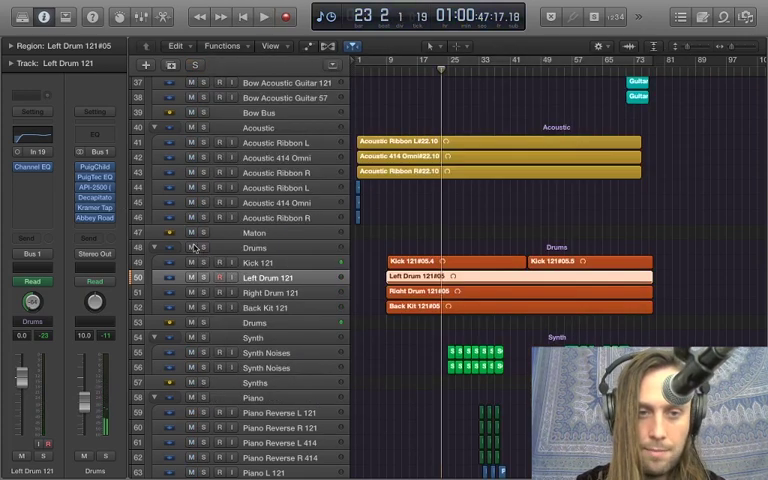
left_click(99, 178)
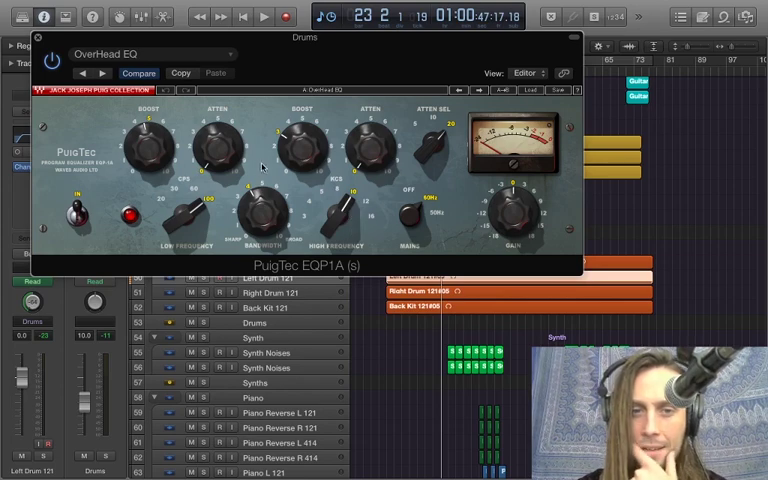
left_click(37, 39)
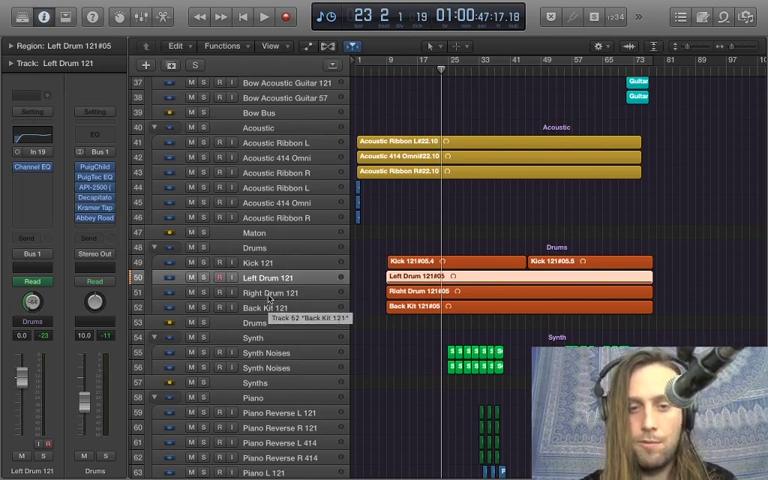
left_click(267, 293)
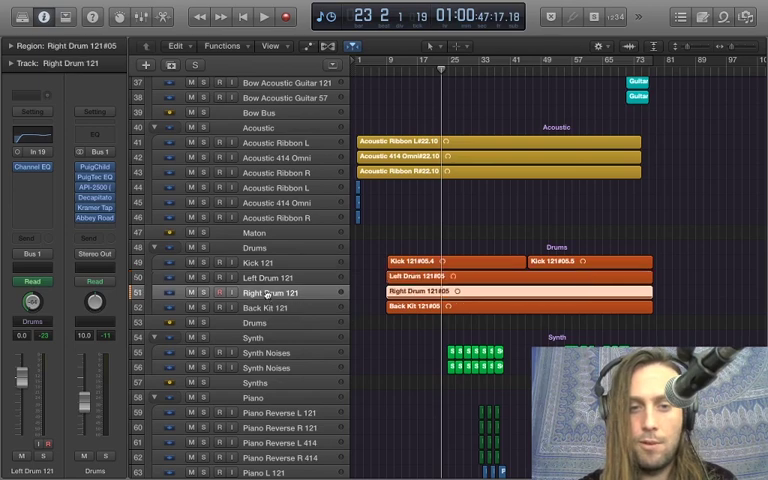
left_click(96, 188)
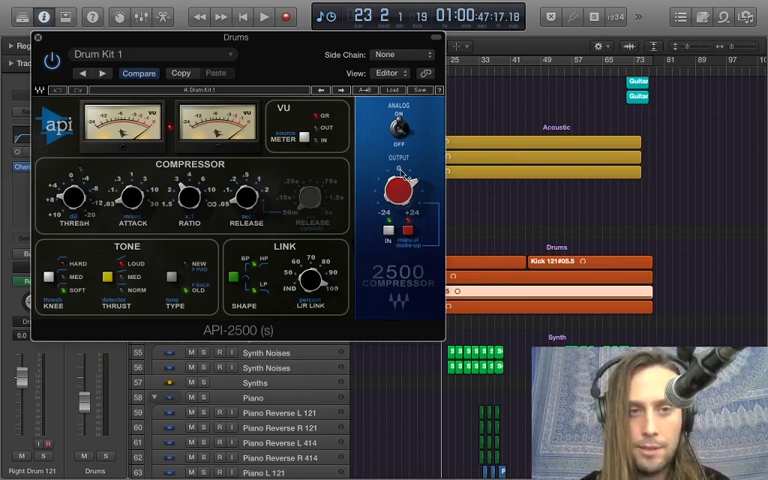
left_click_drag(317, 51, 468, 84)
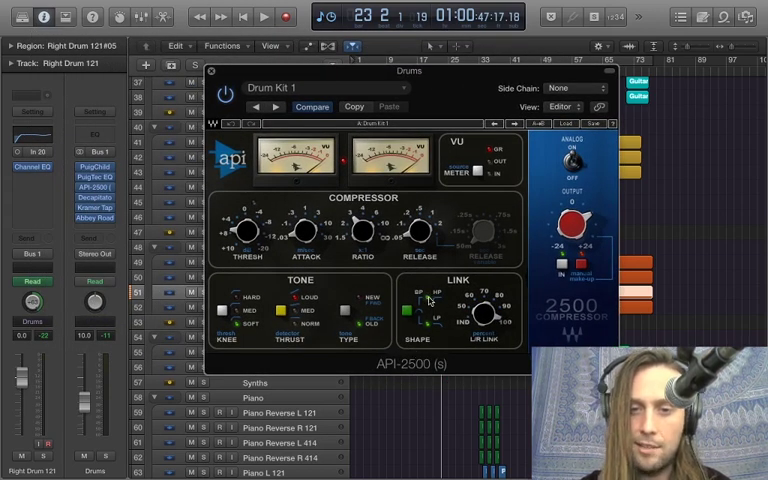
left_click(408, 315)
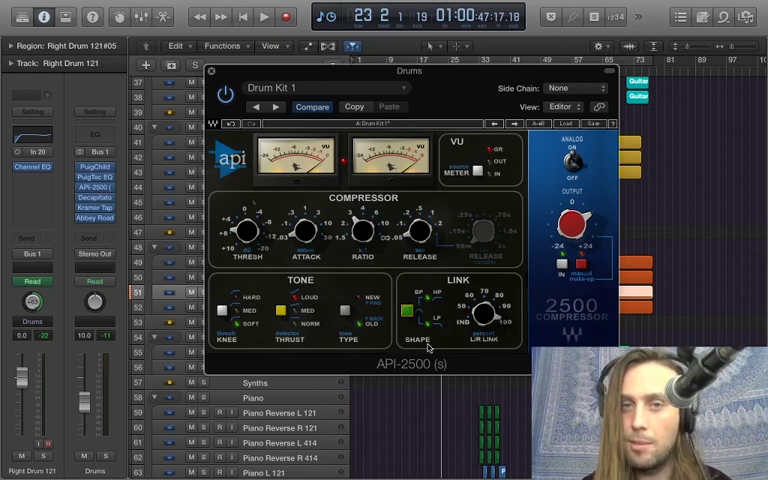
left_click(211, 72)
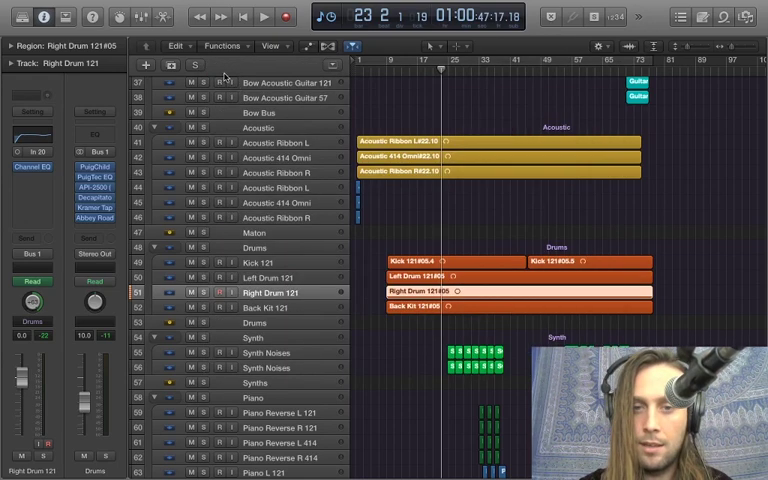
Select Back Kit 121, then open and close its Decapitator
left_click(278, 308)
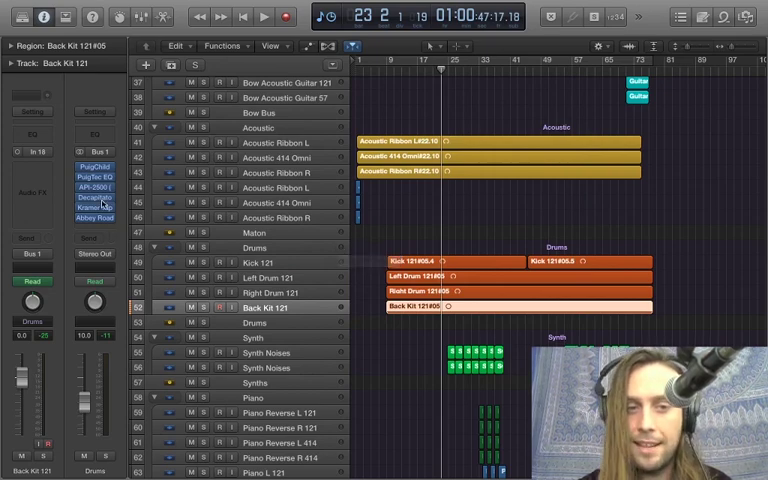
left_click(100, 199)
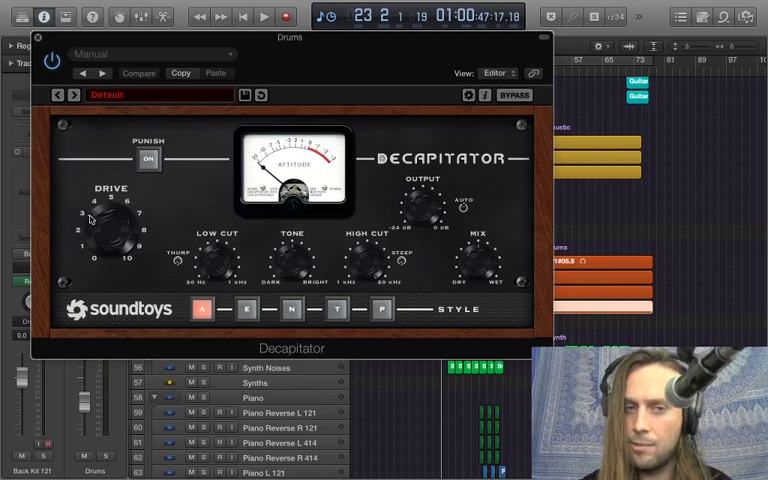
left_click(38, 39)
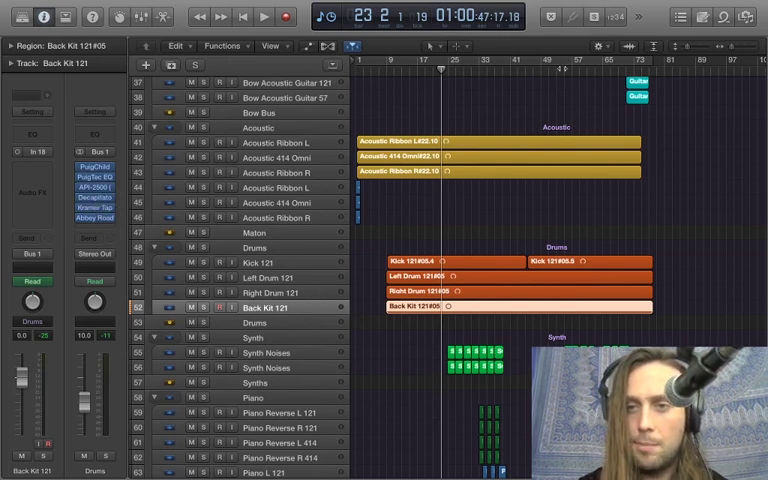
Play the song from bar 64, stopping near bar 67
left_click(601, 70)
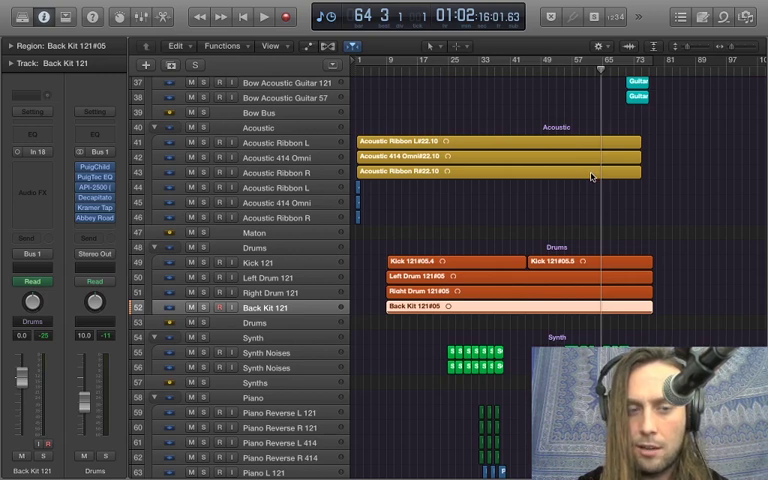
key("space")
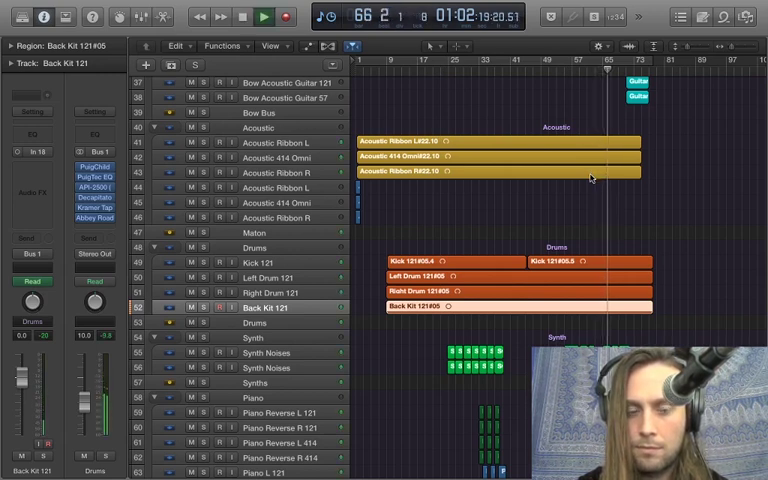
key("space")
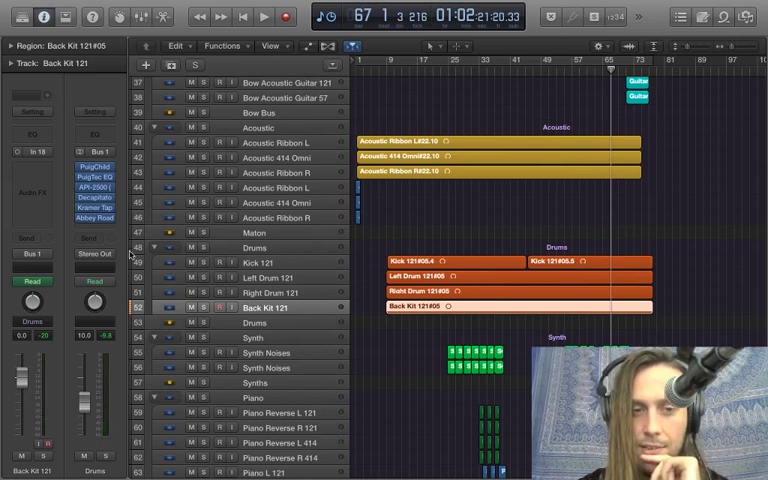
mouse_move(95, 217)
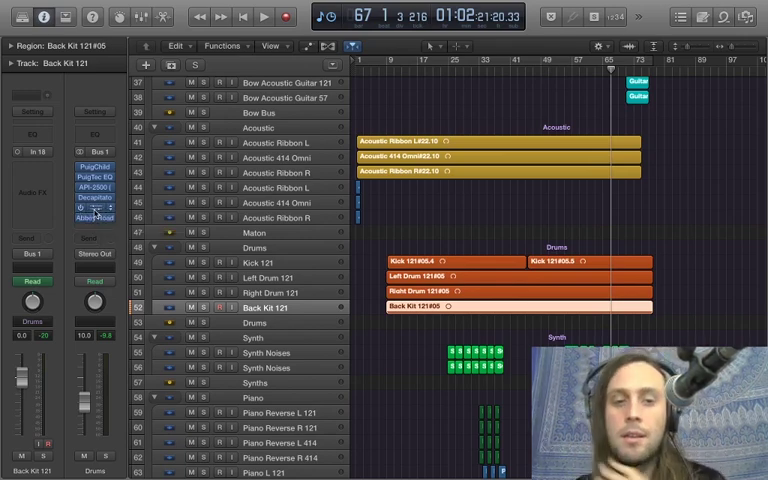
Open Back Kit 121's Kramer Tape and lower its record level to about 4.2
left_click(93, 207)
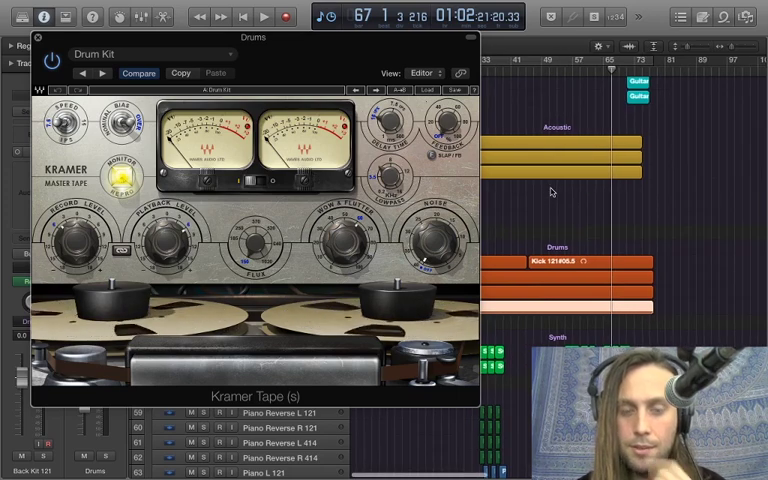
mouse_move(277, 50)
left_mouse_down()
mouse_move(649, 67)
mouse_move(589, 86)
left_mouse_up()
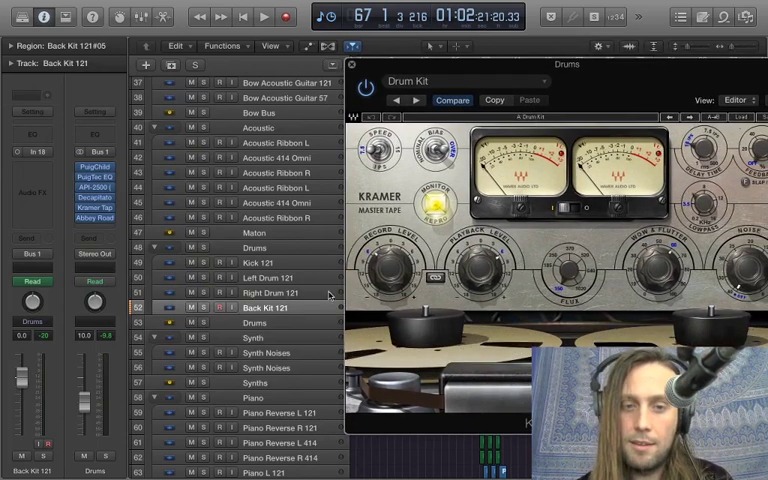
mouse_move(463, 68)
left_mouse_down()
mouse_move(325, 92)
mouse_move(358, 62)
left_mouse_up()
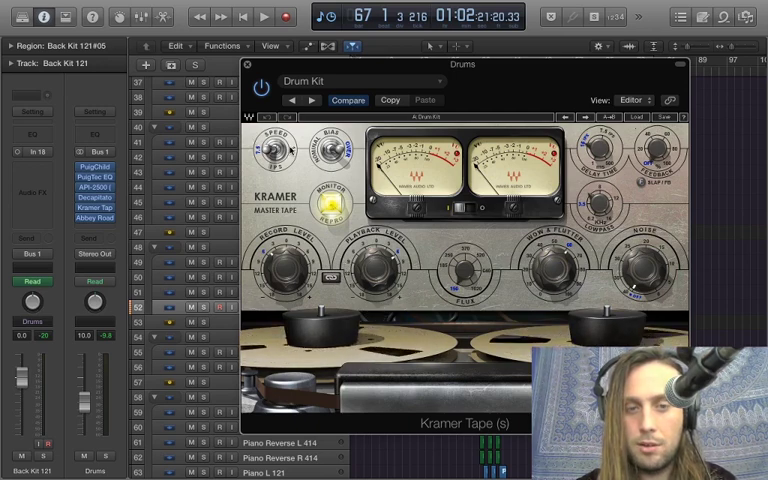
mouse_move(284, 268)
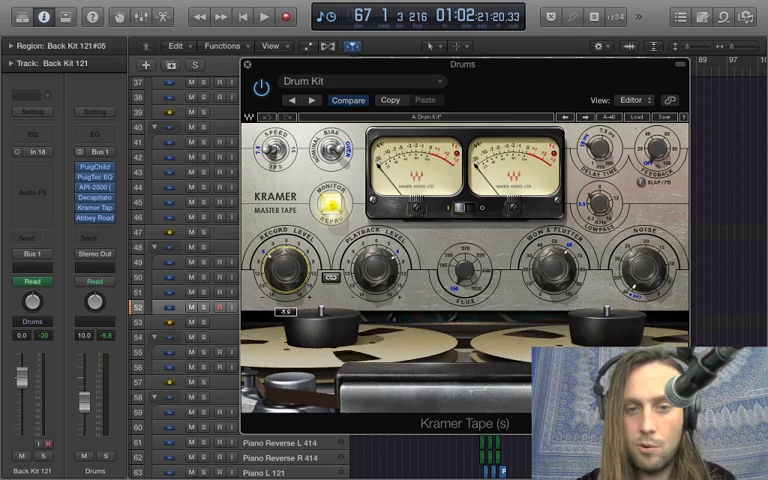
left_click_drag(284, 268, 284, 274)
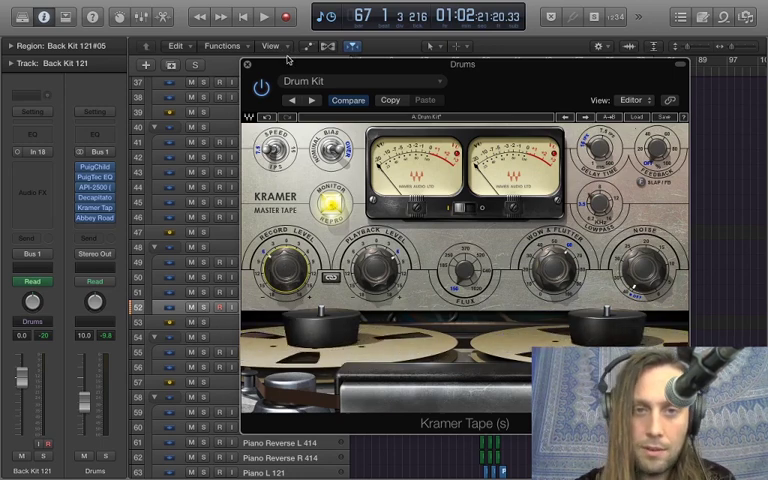
With Drums soloed and playing, switch the tape speed to 7.5 ips
left_click(205, 247)
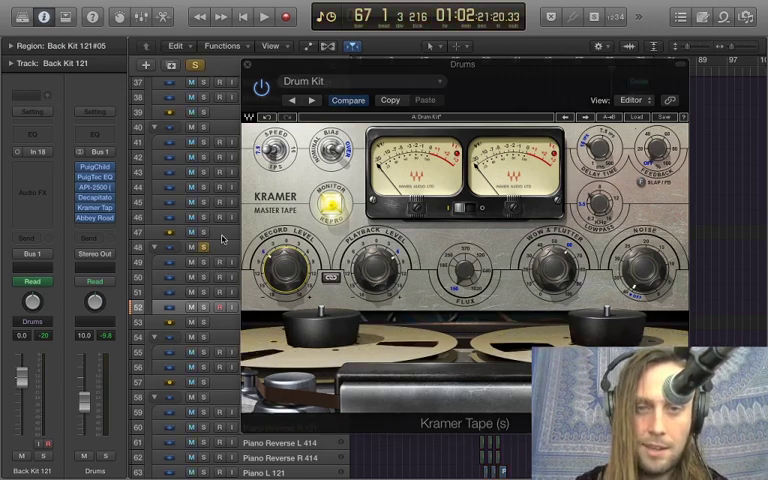
key("space")
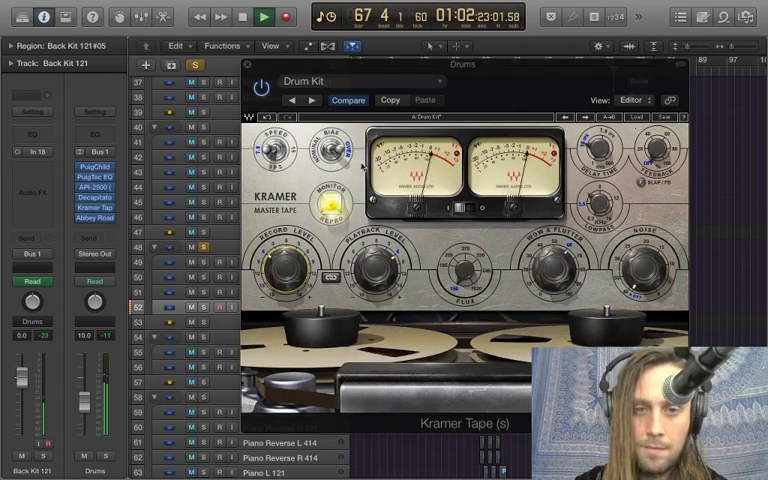
left_click(273, 151)
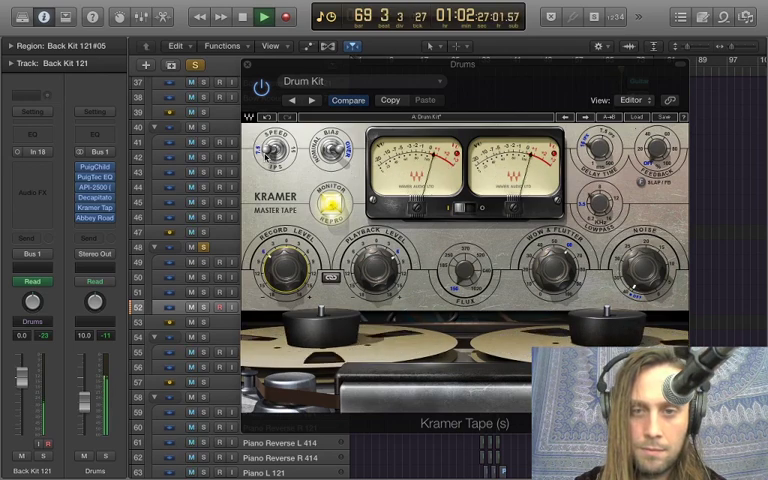
left_click(270, 151)
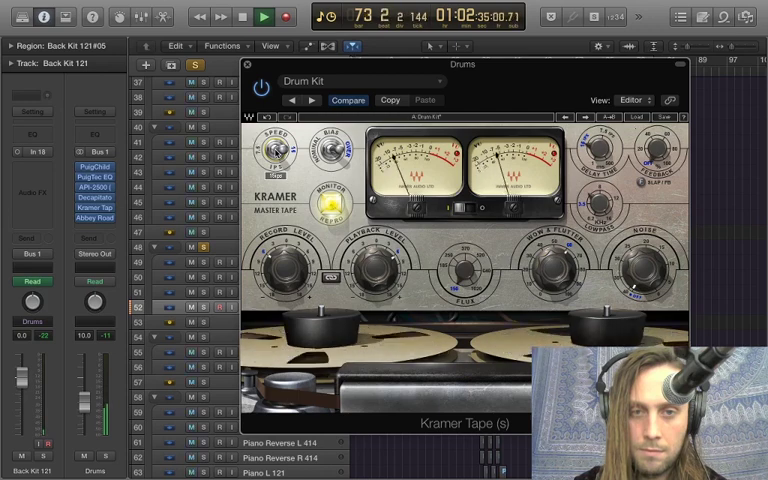
left_click(272, 150)
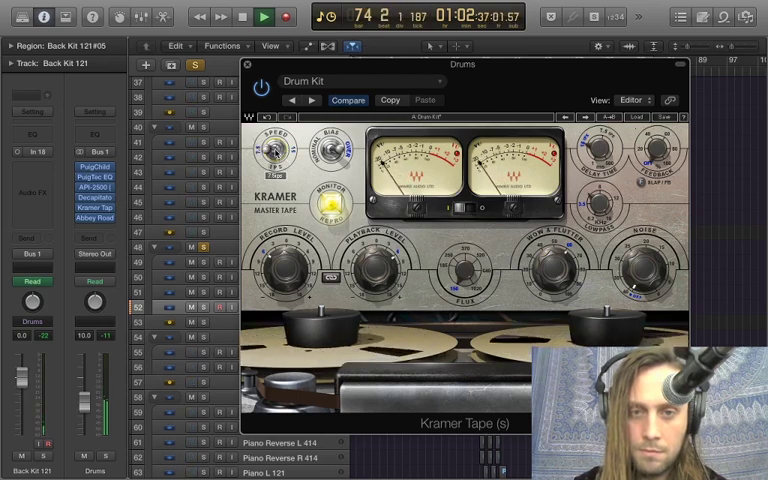
key("space")
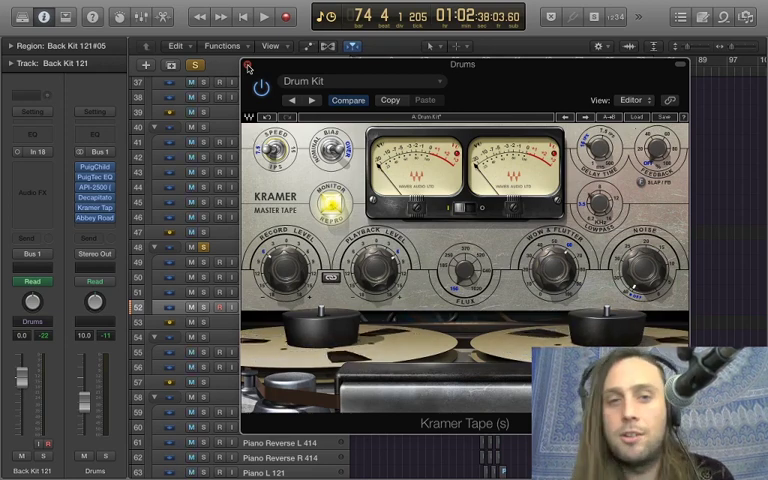
Close the Kramer Tape window, unsolo Drums, and select the Synth Noises track
left_click(248, 68)
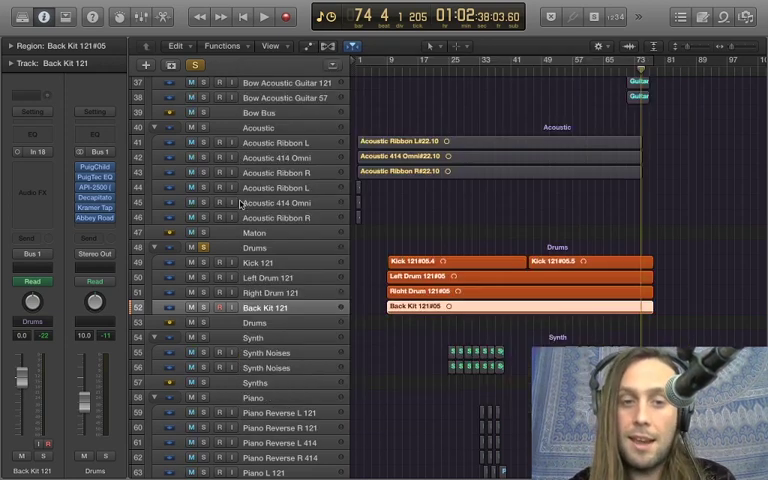
left_click(204, 248)
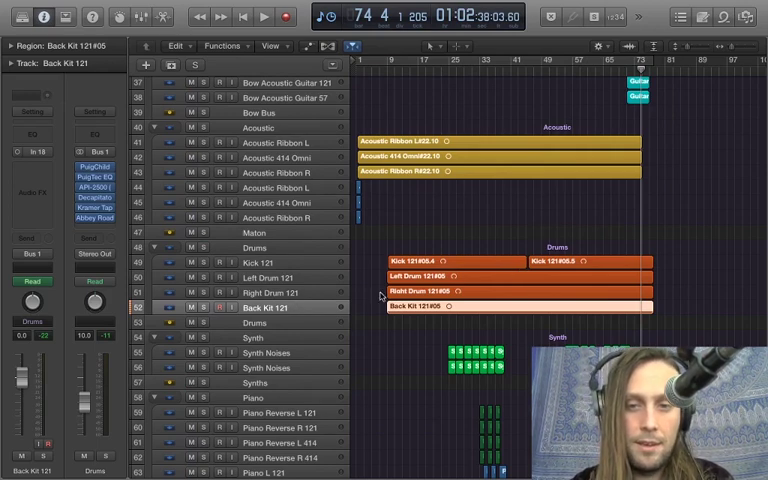
scroll(387, 292, "down", 3)
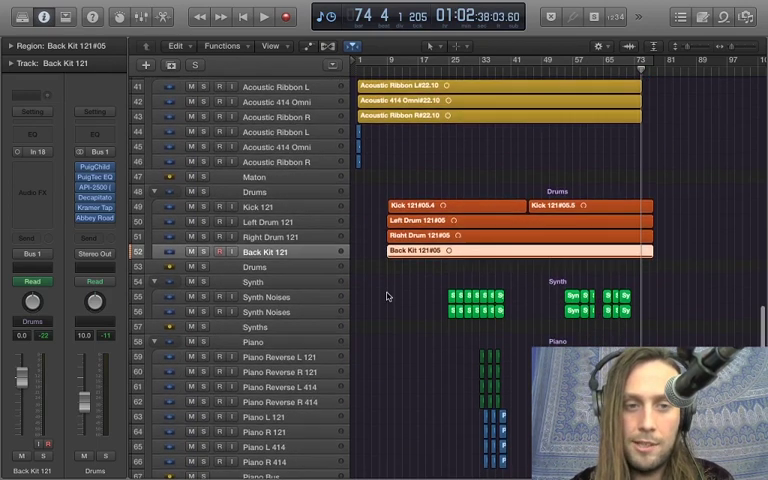
scroll(387, 296, "down", 1)
scroll(387, 296, "down", 2)
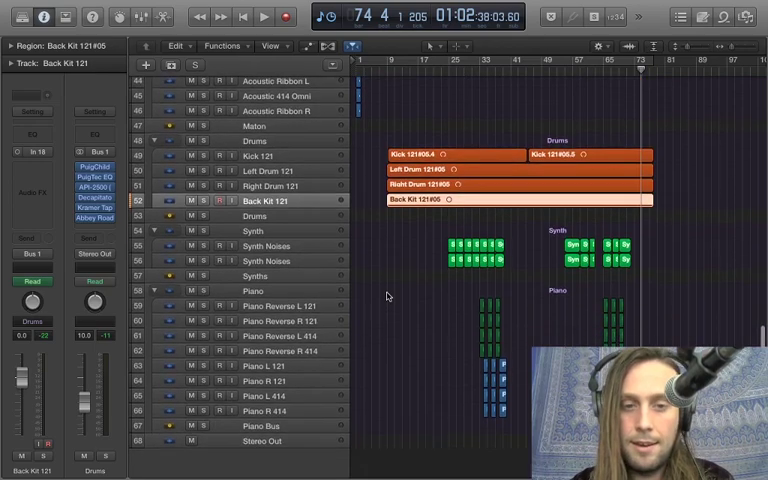
scroll(397, 268, "up", 10)
scroll(391, 261, "up", 10)
scroll(391, 261, "down", 10)
scroll(389, 260, "down", 10)
scroll(391, 260, "down", 2)
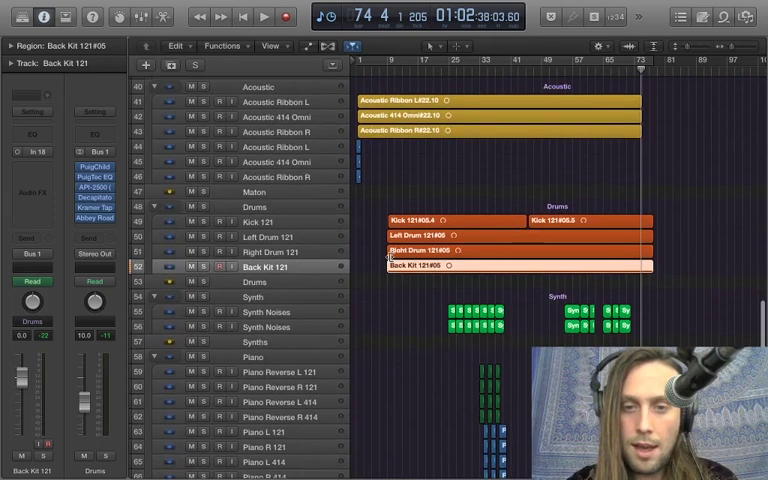
left_click(264, 316)
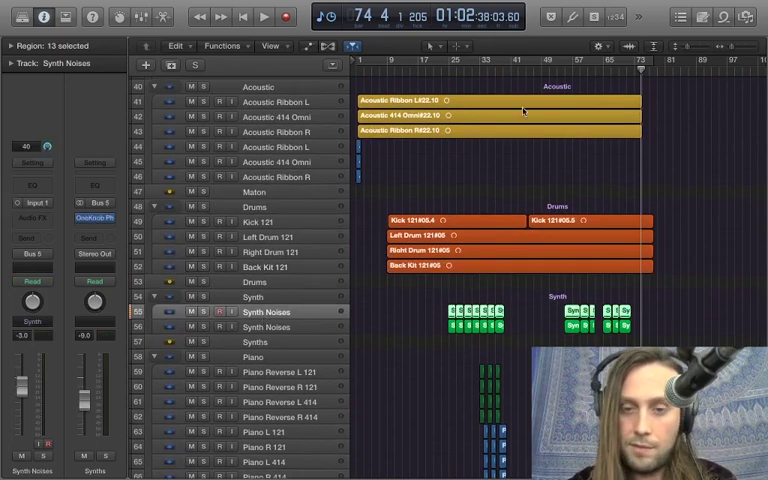
Audition Synth Noises soloed from bar 25, unsolo it, and select the second Synth Noises track
left_click_drag(463, 68, 445, 70)
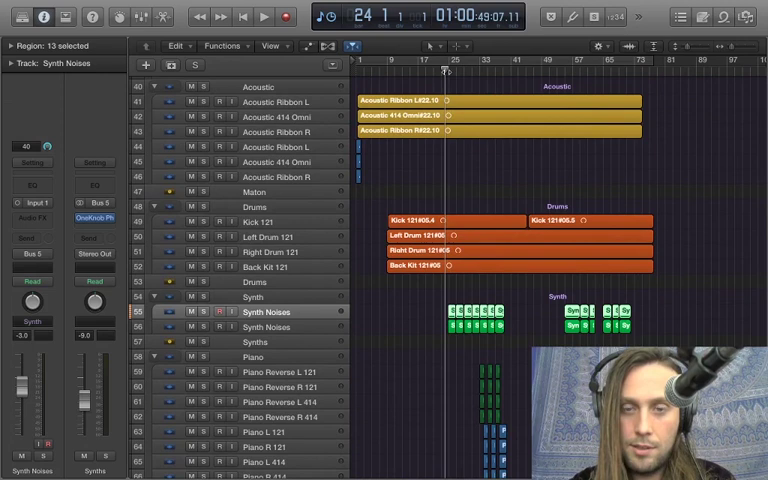
left_click(204, 312)
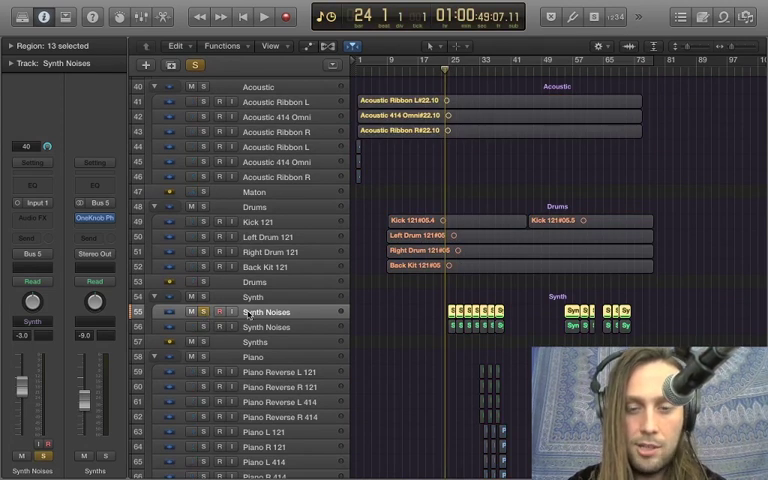
key("space")
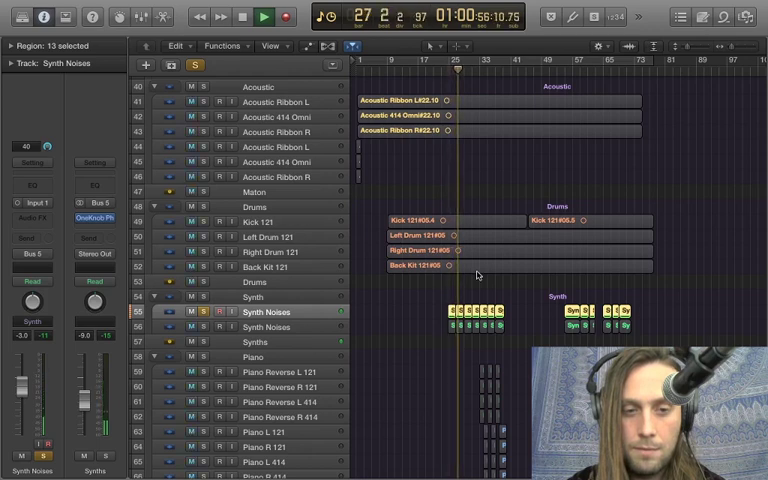
key("space")
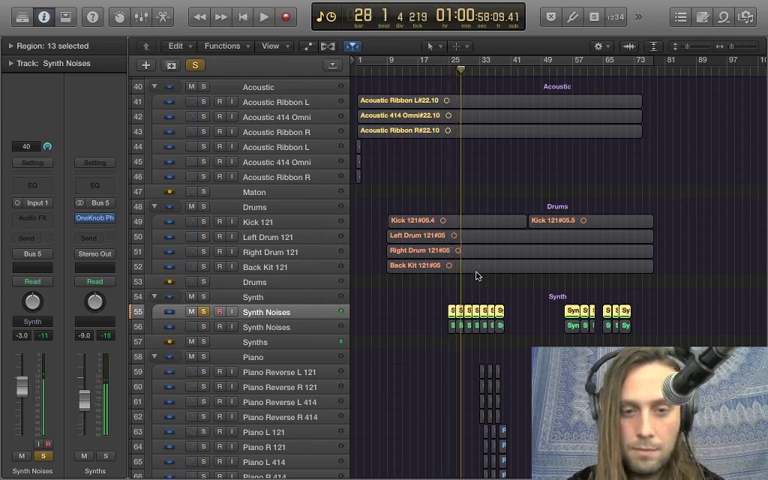
left_click(203, 312)
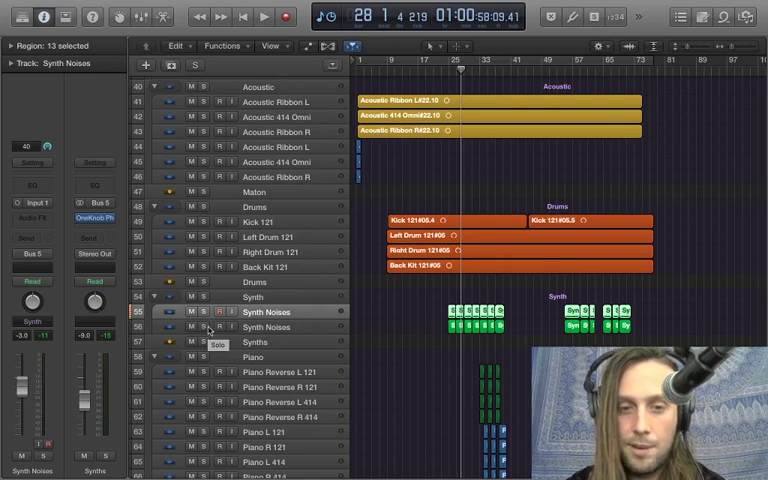
left_click(250, 333)
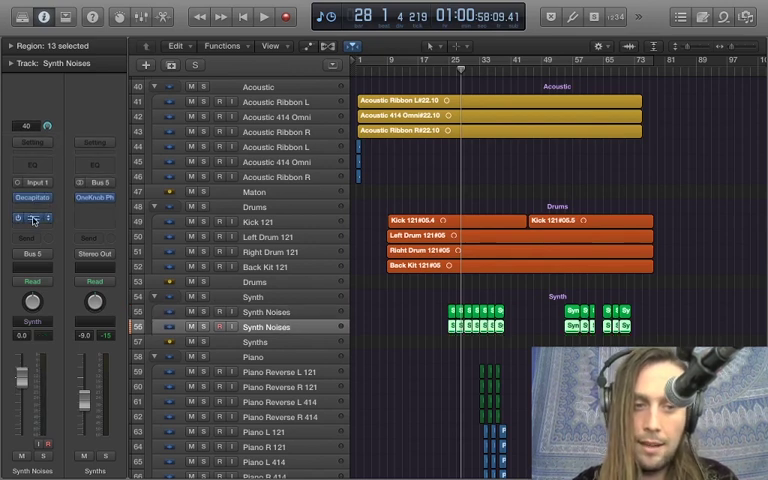
left_click(33, 219)
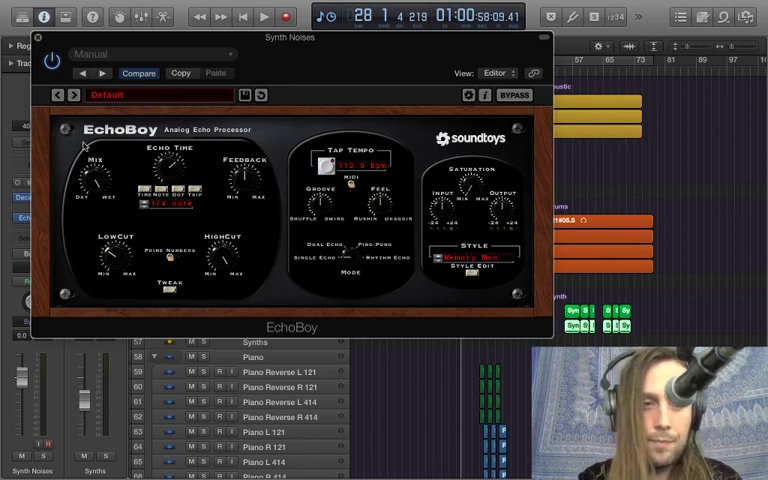
left_click_drag(67, 38, 172, 59)
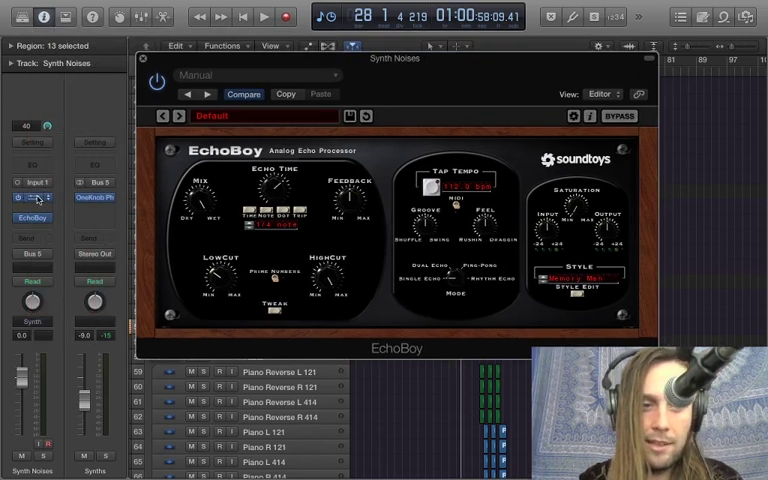
left_click(37, 199)
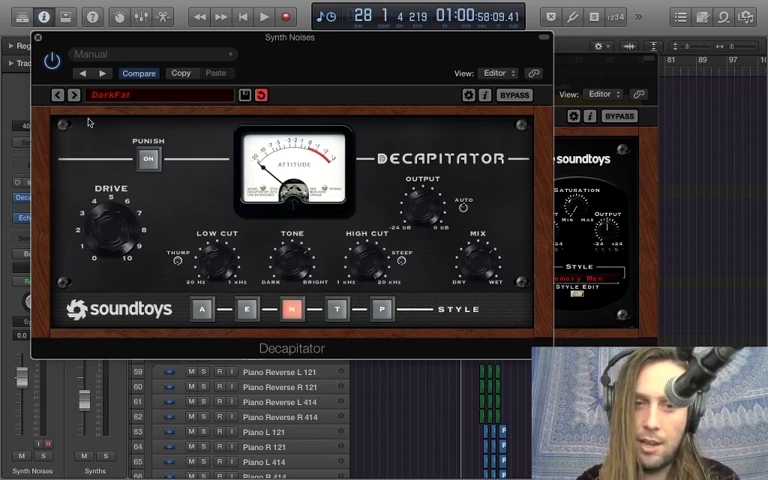
left_click(37, 39)
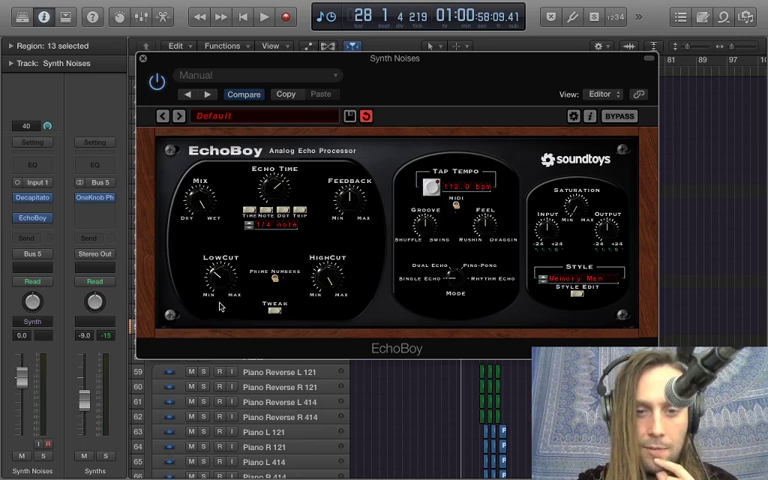
left_click(142, 59)
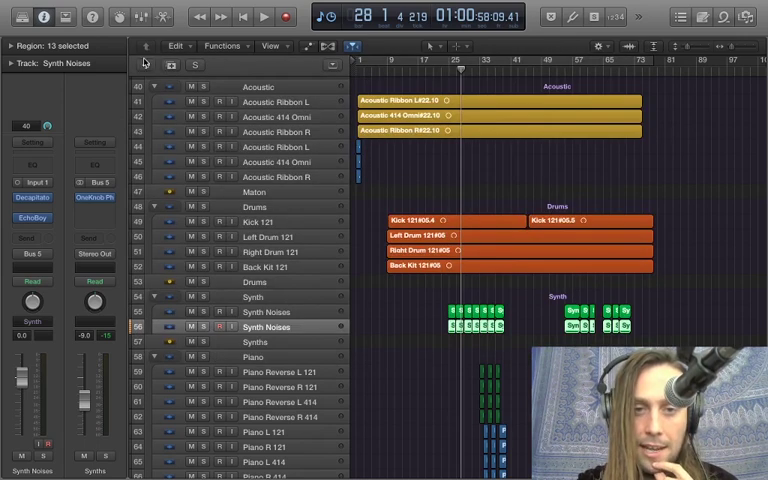
Solo the Synth Noises tracks, play them from bar 25, and reopen the second track's EchoBoy
key("space")
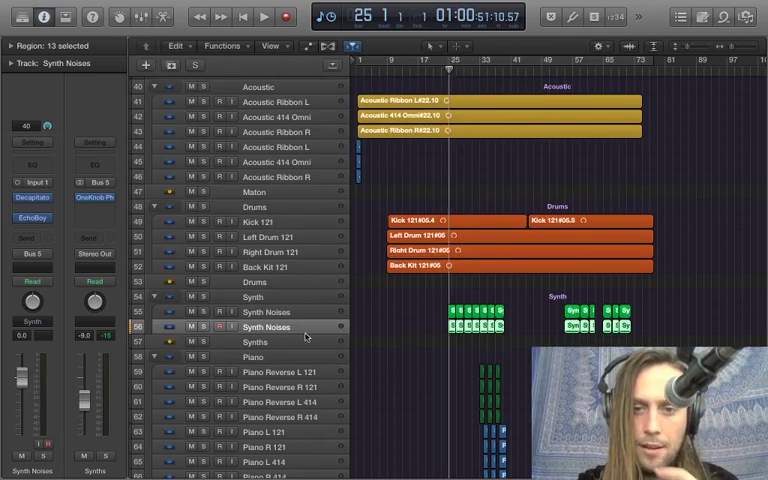
left_click(203, 312)
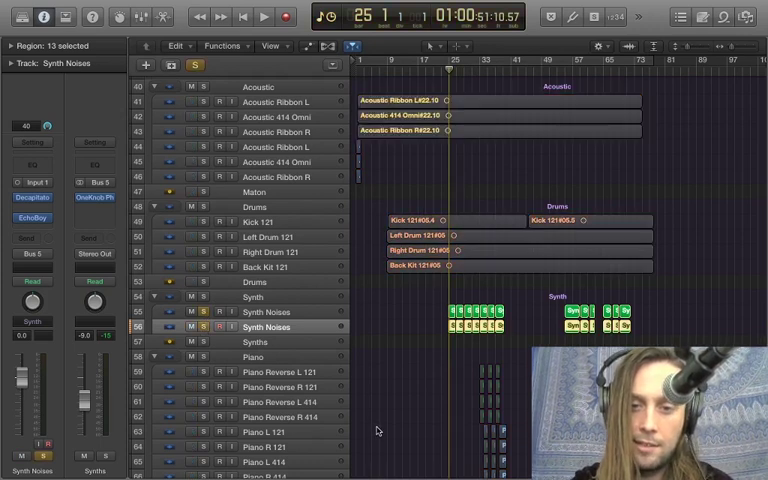
key("space")
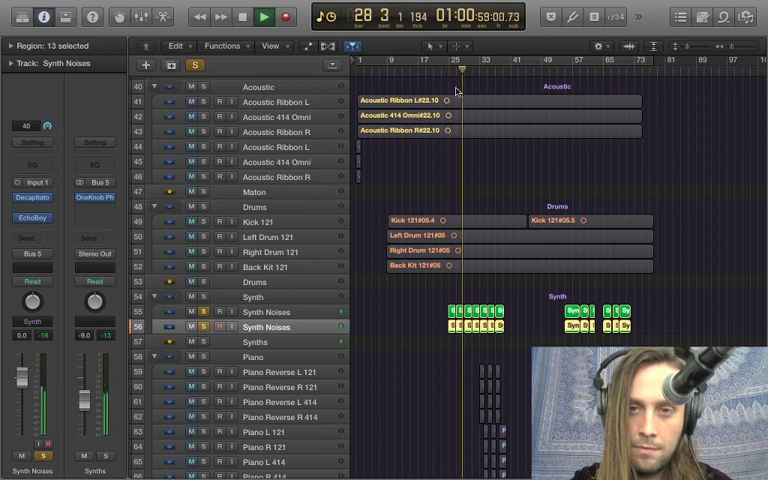
key("space")
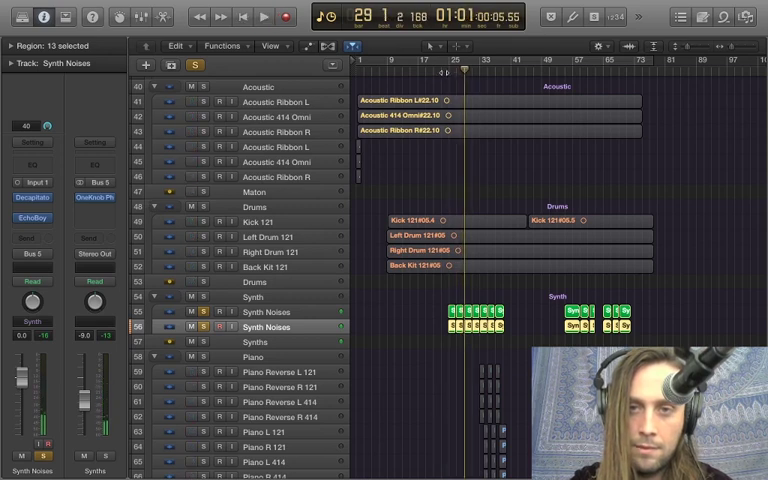
key("Return")
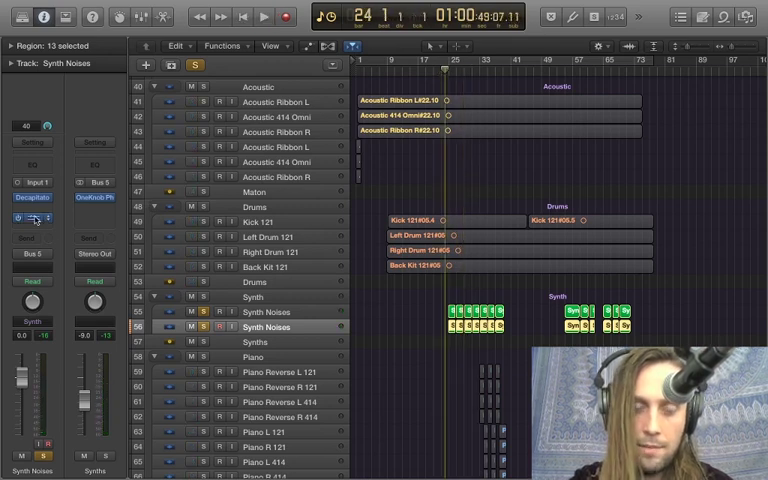
left_click(35, 219)
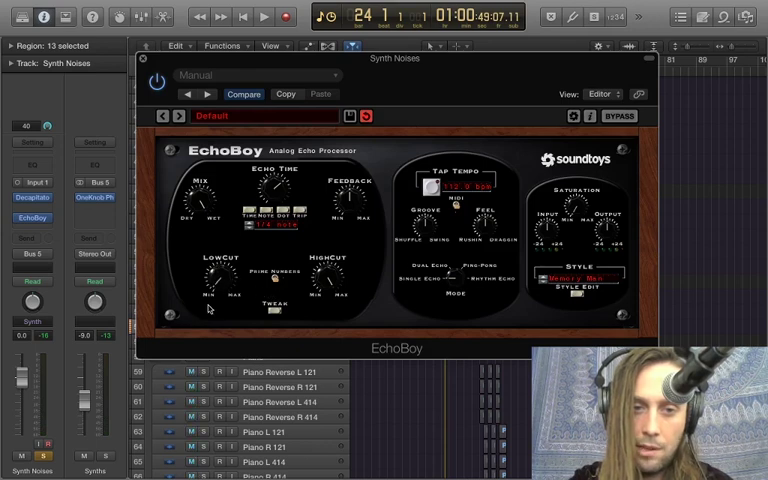
Play the soloed Synth Noises from bar 24 through EchoBoy, then close the plug-in window
key("space")
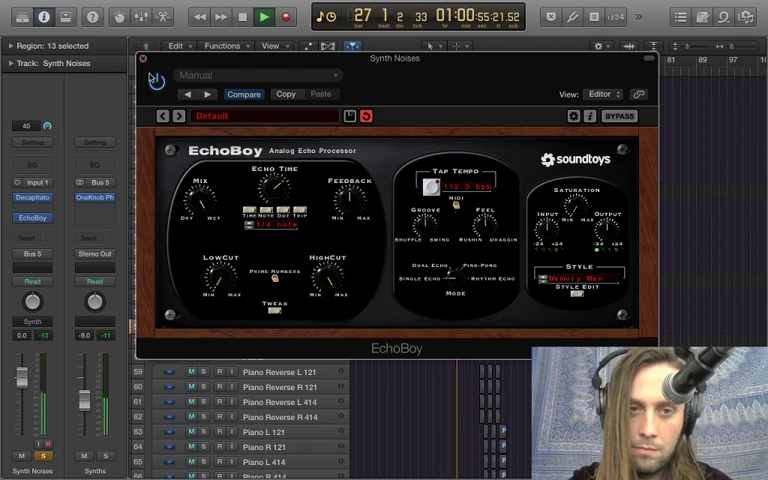
key("space")
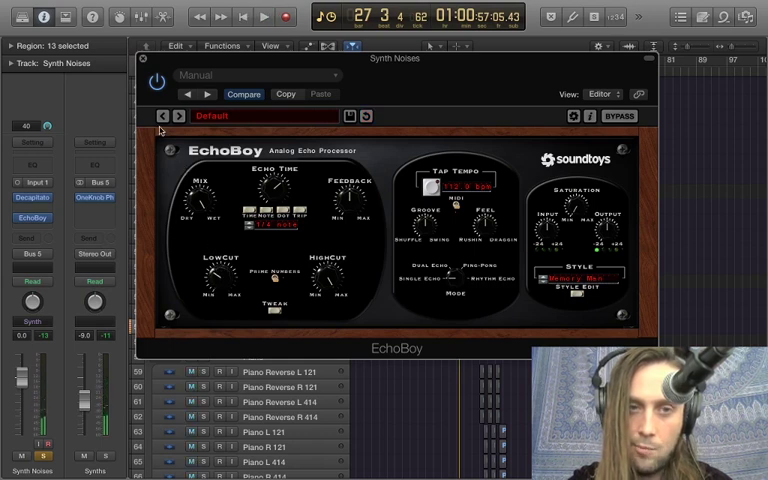
left_click(143, 58)
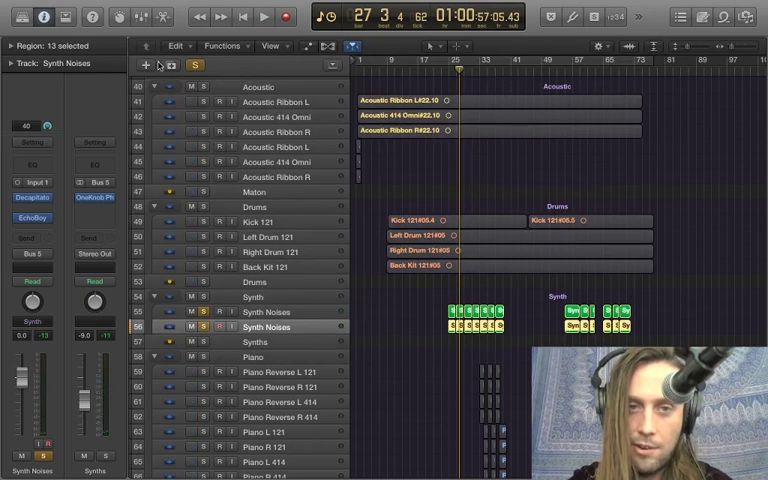
Unsolo the synths and play the full mix from bar 24
key("s")
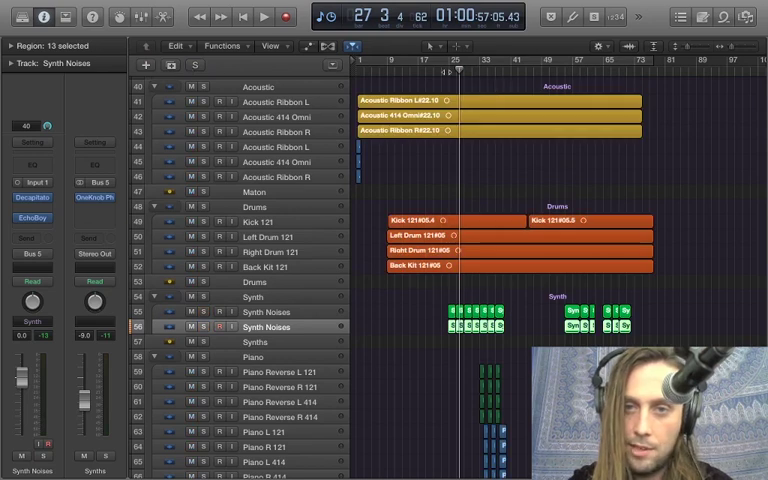
key("space")
key("space")
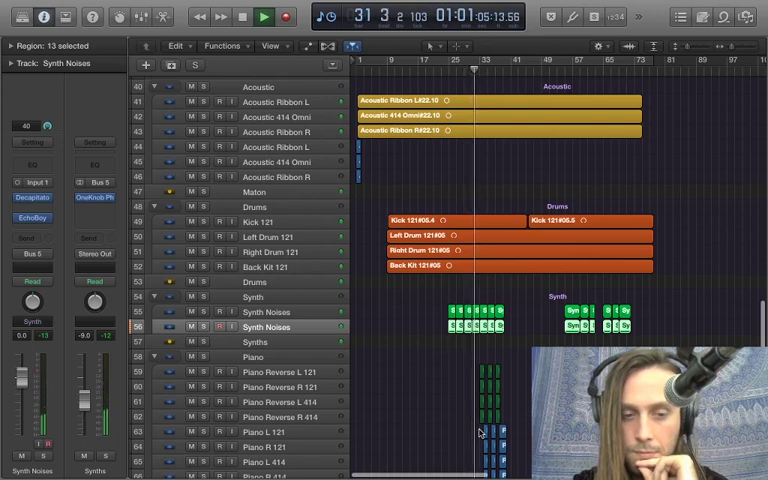
key("space")
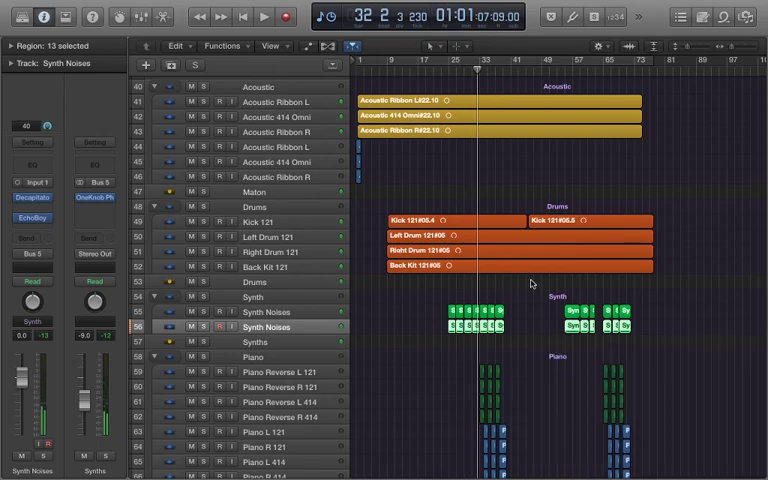
scroll(531, 284, "up", 5)
scroll(531, 284, "down", 2)
scroll(531, 284, "down", 2)
scroll(531, 284, "up", 2)
scroll(537, 286, "up", 1)
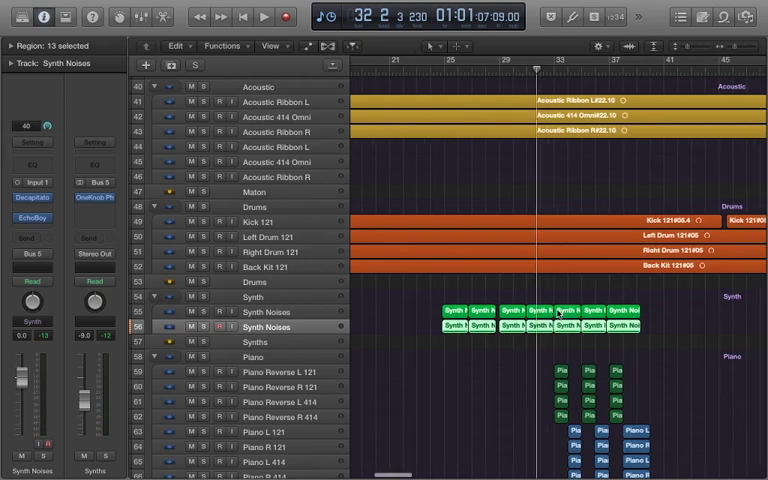
scroll(545, 300, "down", 2)
scroll(558, 314, "down", 1)
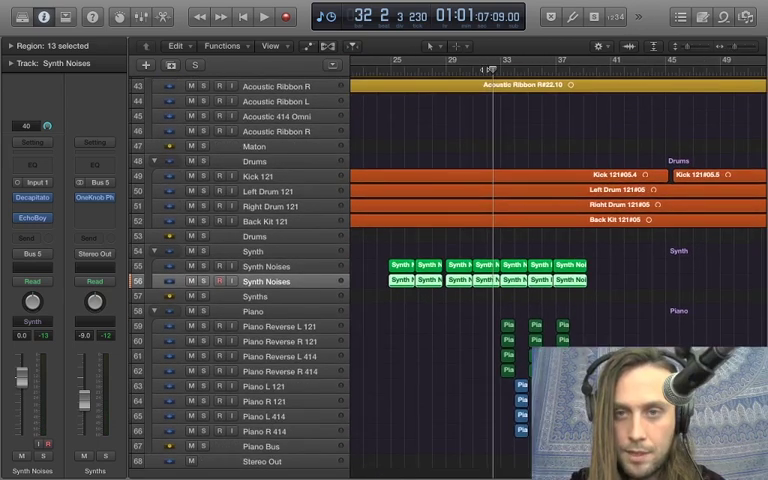
Replay the mix from bar 31, then show the volume automation with the playhead at bar 33
left_click_drag(489, 69, 473, 68)
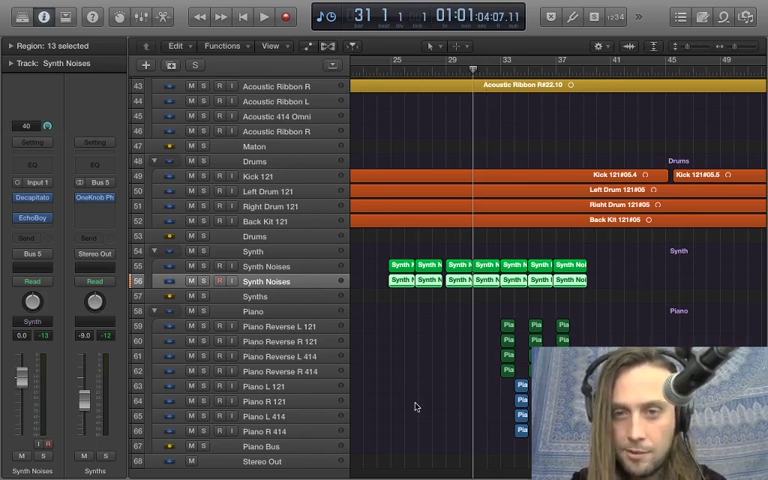
key("space")
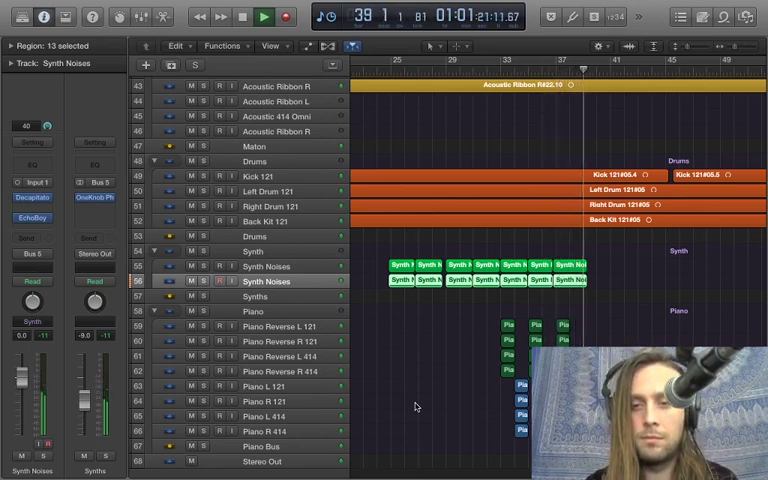
key("space")
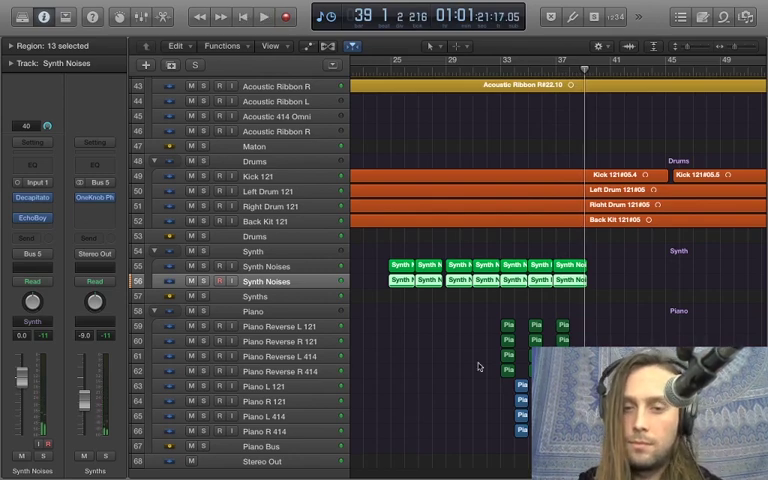
left_click(503, 66)
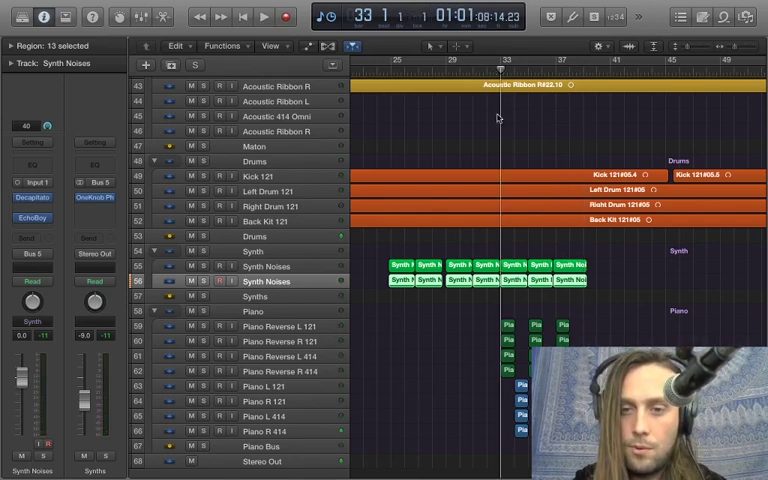
key("a")
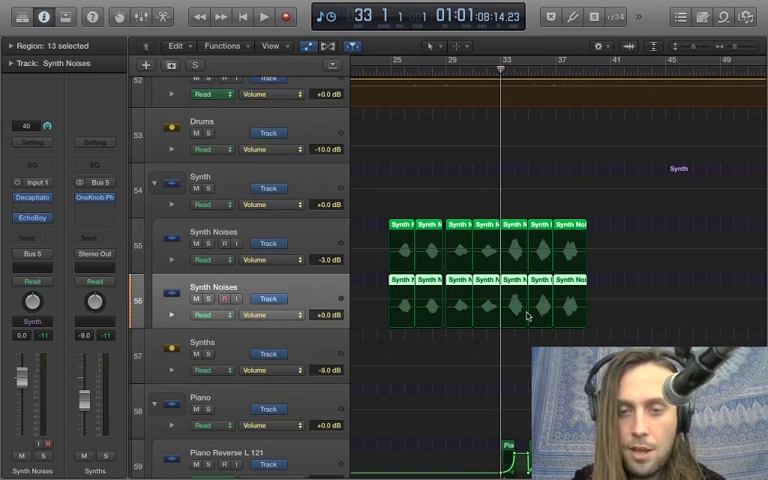
scroll(527, 316, "down", 2)
scroll(527, 316, "down", 2)
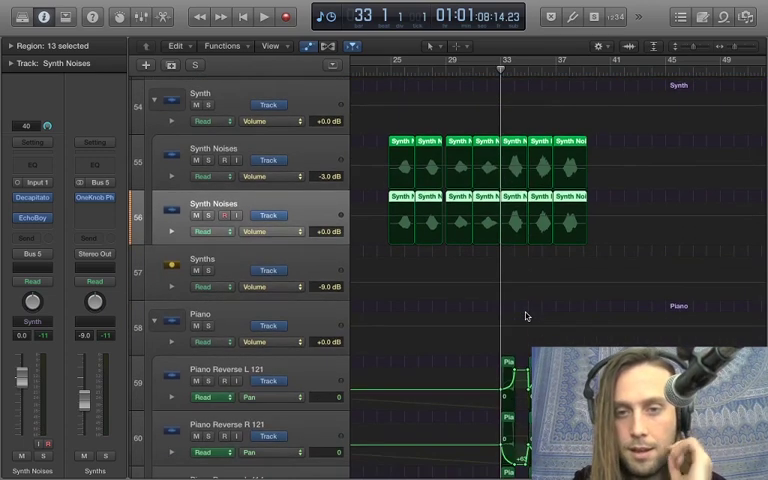
scroll(527, 316, "down", 2)
scroll(527, 316, "down", 2)
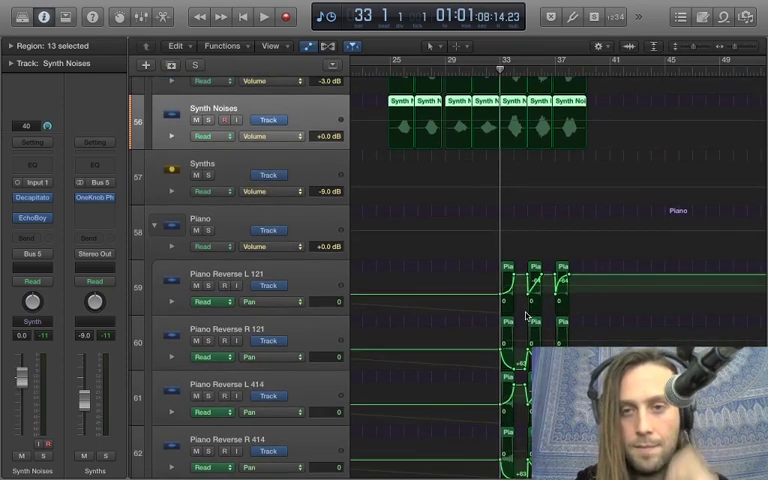
scroll(527, 316, "down", 2)
scroll(527, 316, "down", 2)
Zoom out, select Piano Reverse L 121 and R 121, and show their pan automation
key("super+Up")
key("super+Up")
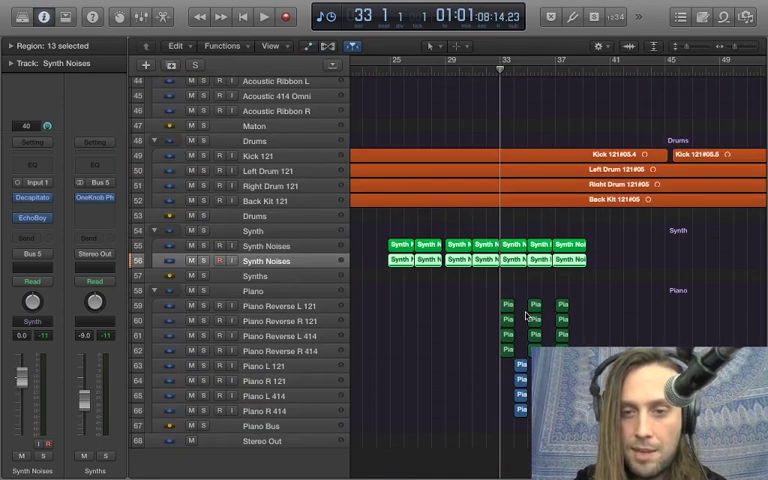
key("super+Right")
scroll(527, 316, "right", 1)
scroll(527, 316, "right", 2)
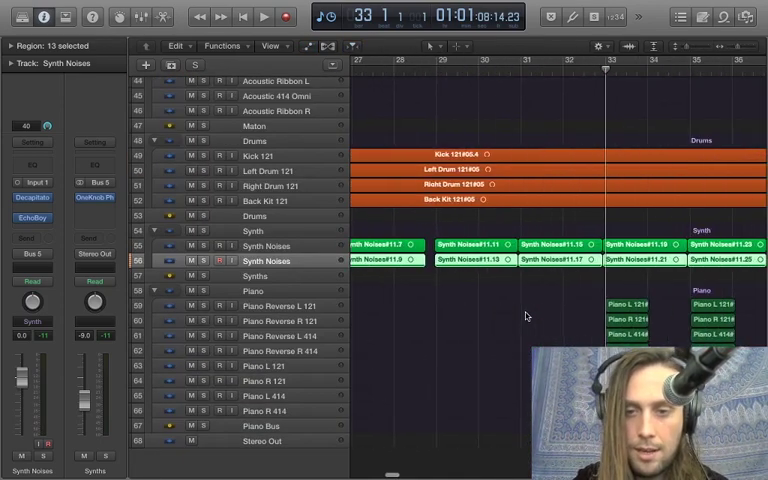
scroll(527, 316, "right", 2)
scroll(527, 316, "right", 2)
scroll(527, 316, "right", 1)
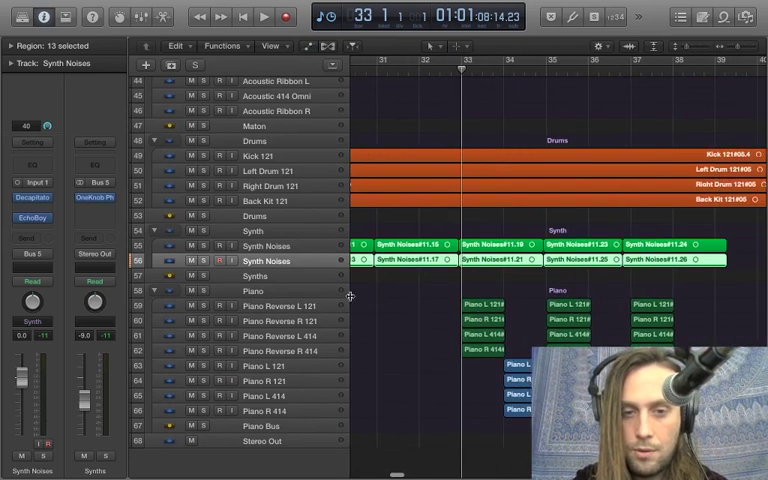
left_click(311, 309)
left_click(311, 323)
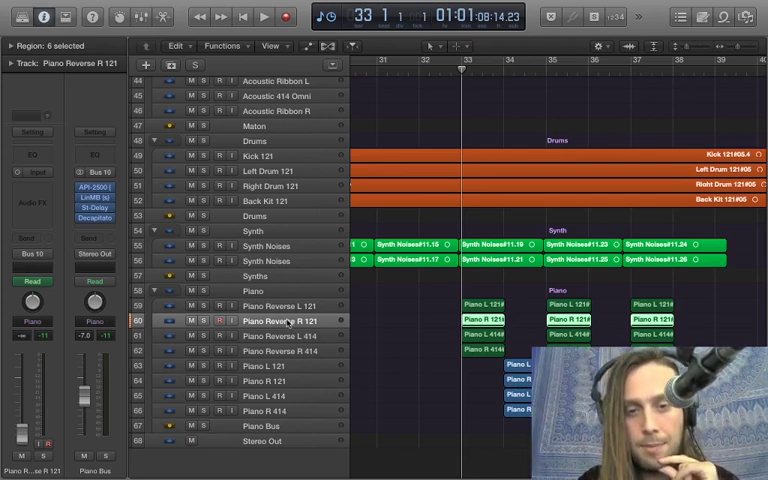
key("a")
scroll(374, 374, "down", 2)
scroll(374, 375, "down", 3)
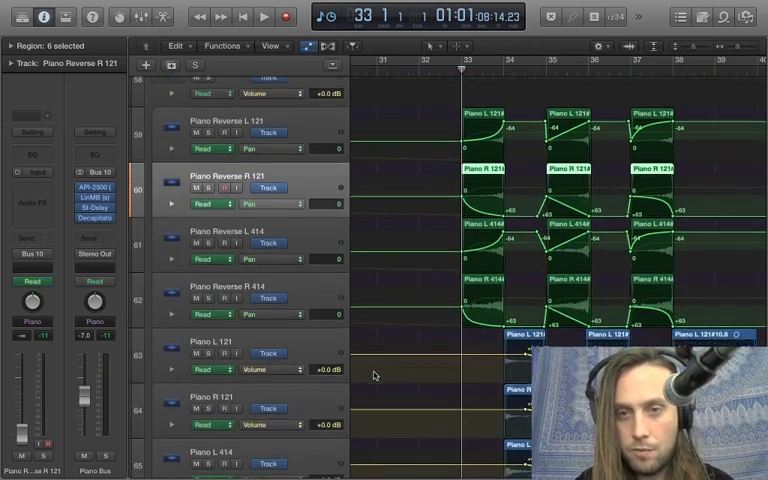
scroll(374, 375, "down", 1)
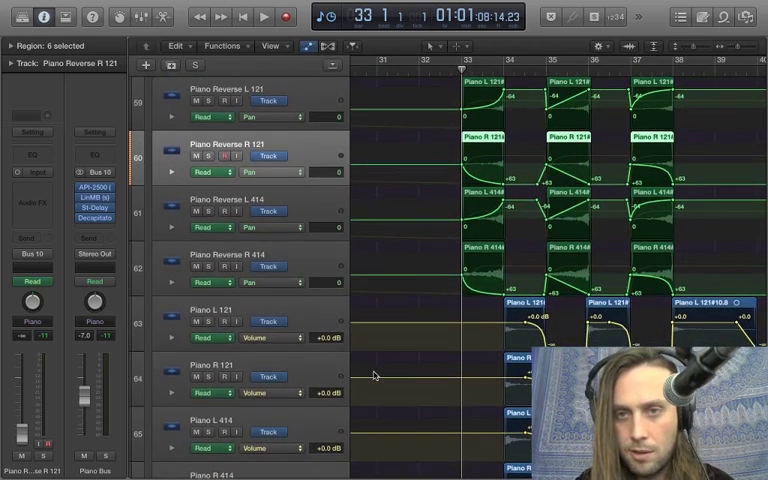
scroll(374, 375, "down", 1)
scroll(374, 375, "up", 1)
scroll(374, 375, "up", 2)
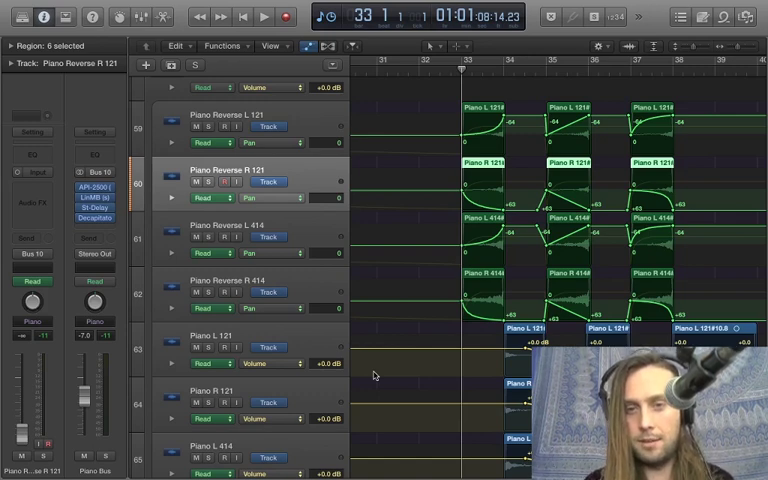
Briefly play the Piano Reverse pan sweeps, then solo the Piano group
key("space")
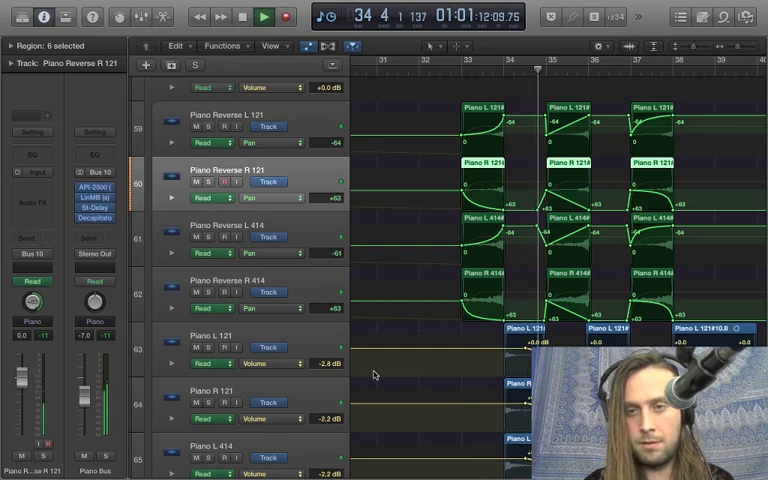
key("space")
scroll(187, 152, "up", 3)
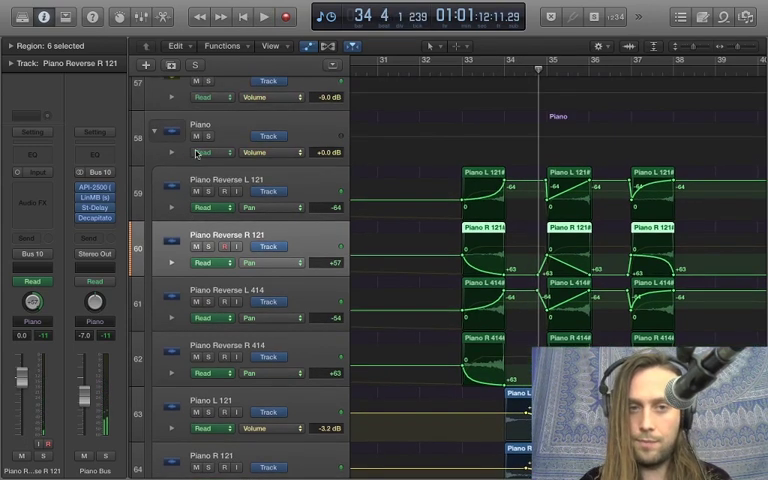
left_click(208, 138)
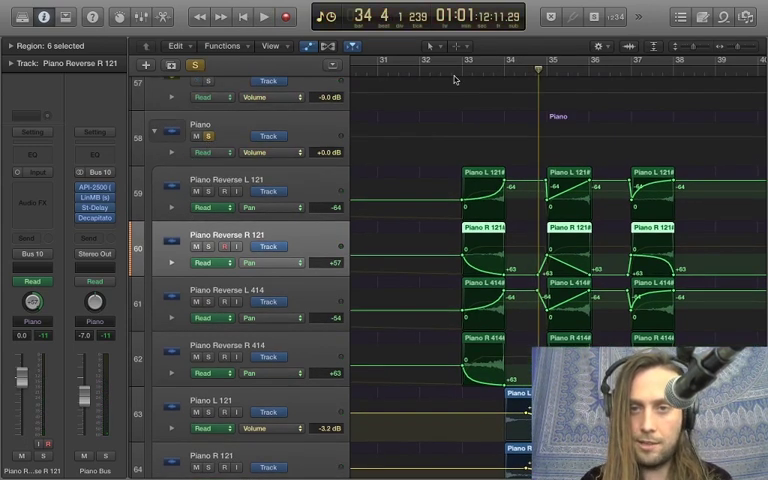
Play the soloed Piano group from just before bar 33, then unsolo it and shrink the track rows
left_click(452, 73)
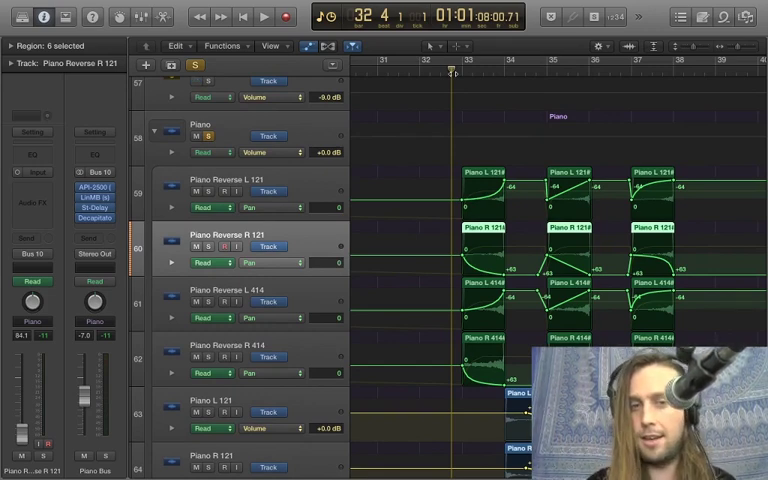
key("space")
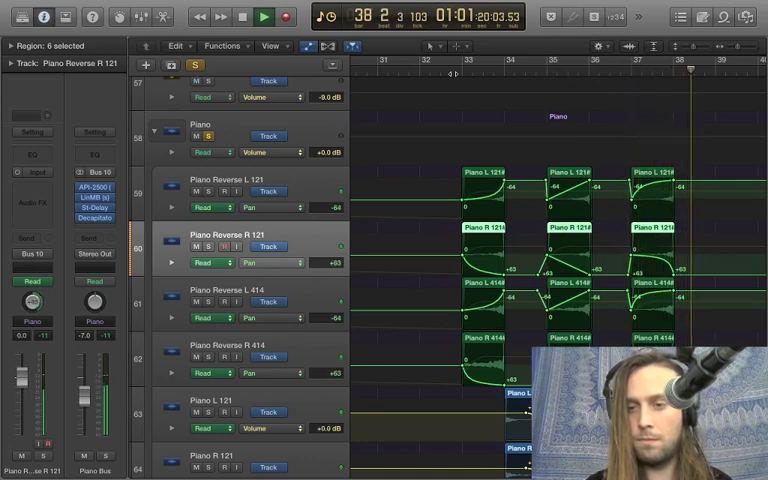
key("space")
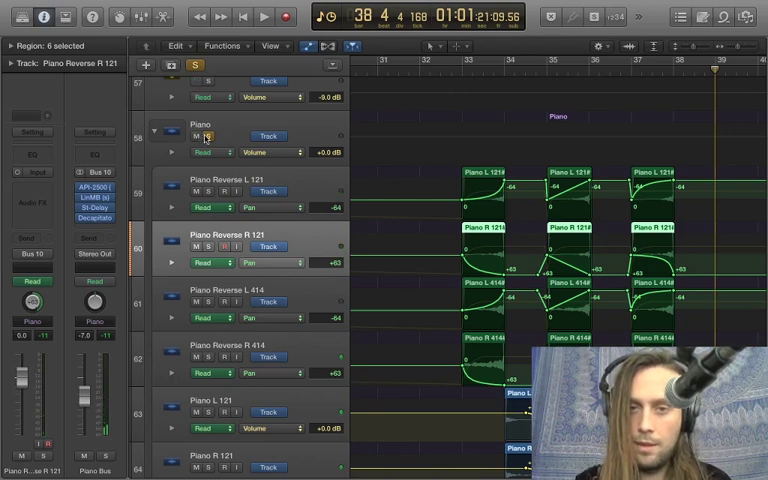
left_click(208, 139)
left_click_drag(697, 50, 680, 48)
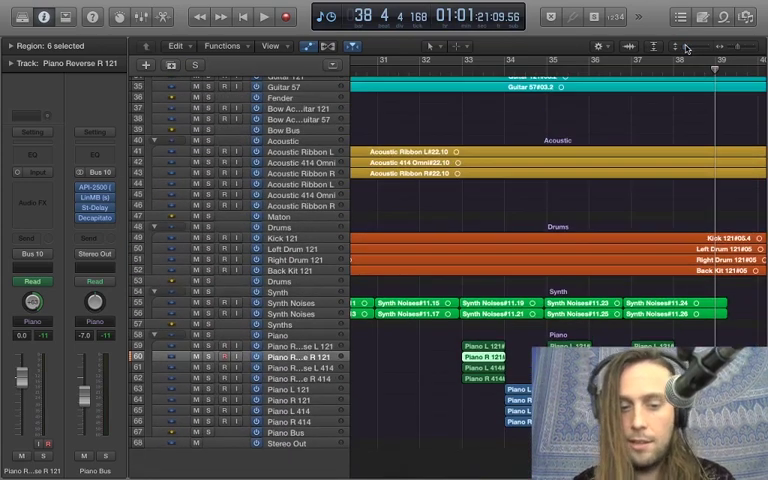
scroll(496, 238, "down", 5)
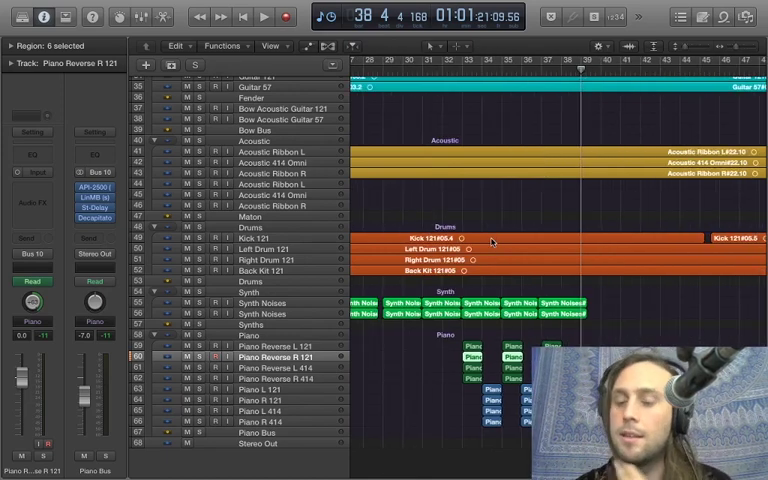
scroll(491, 241, "right", 2)
scroll(491, 241, "right", 2)
scroll(491, 241, "left", 8)
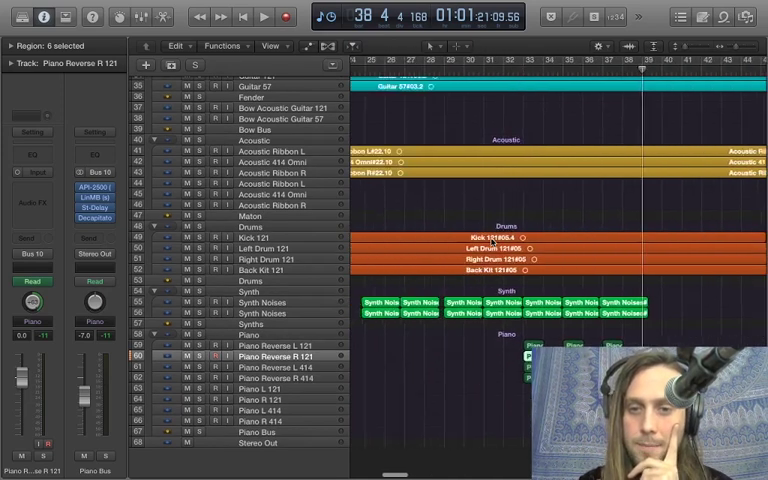
scroll(491, 241, "down", 3)
scroll(491, 241, "down", 3)
scroll(491, 241, "up", 5)
scroll(491, 241, "up", 4)
scroll(491, 241, "up", 1)
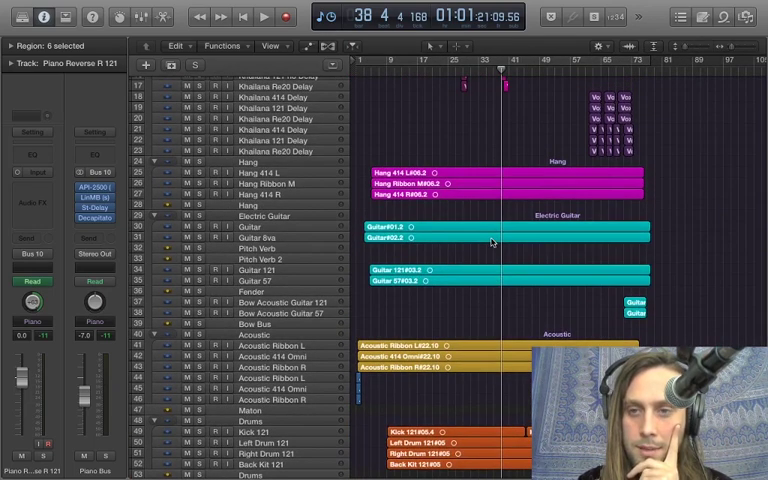
scroll(491, 241, "up", 1)
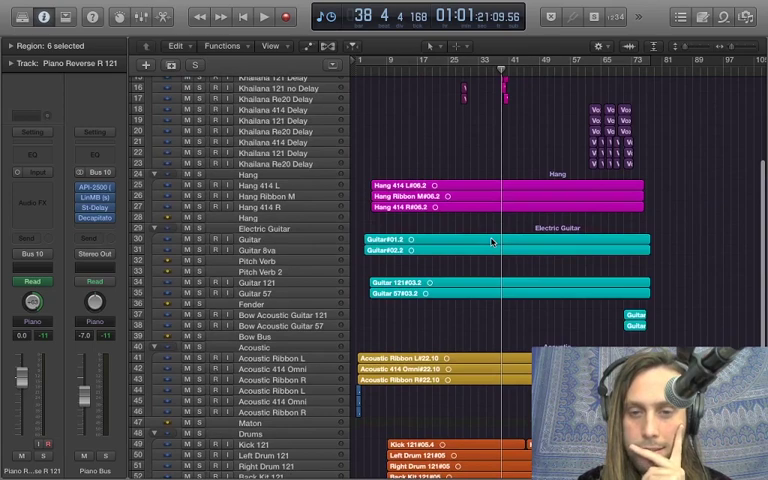
scroll(491, 241, "down", 5)
scroll(491, 241, "up", 1)
scroll(491, 241, "up", 3)
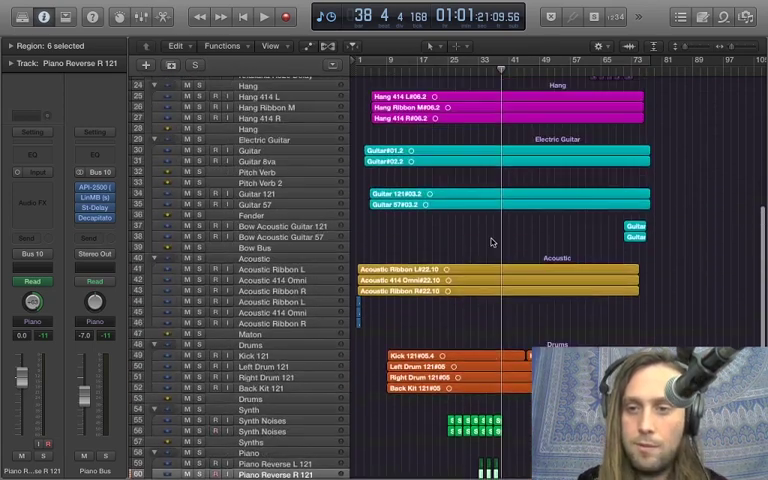
scroll(491, 241, "right", 2)
scroll(491, 241, "right", 5)
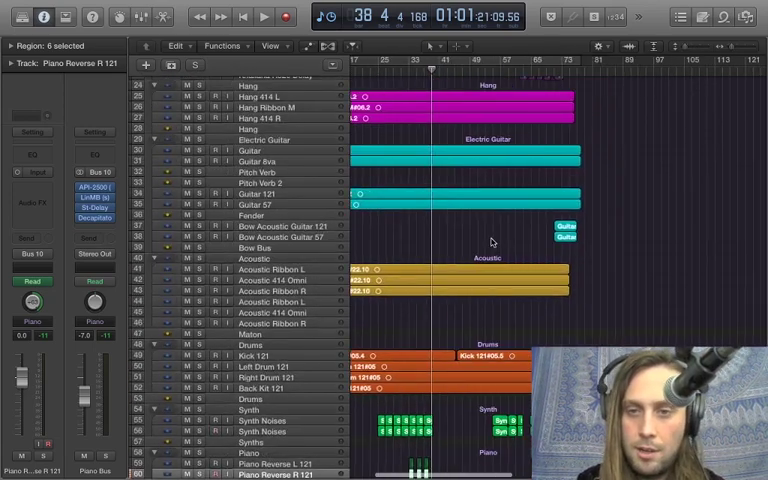
Solo both Bow Acoustic Guitar tracks (121 and 57) and play them from bar 71
left_click(558, 62)
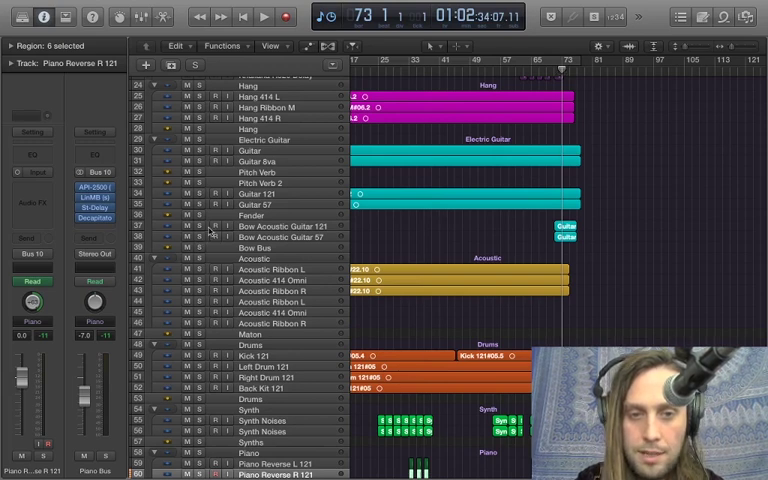
left_click(258, 229)
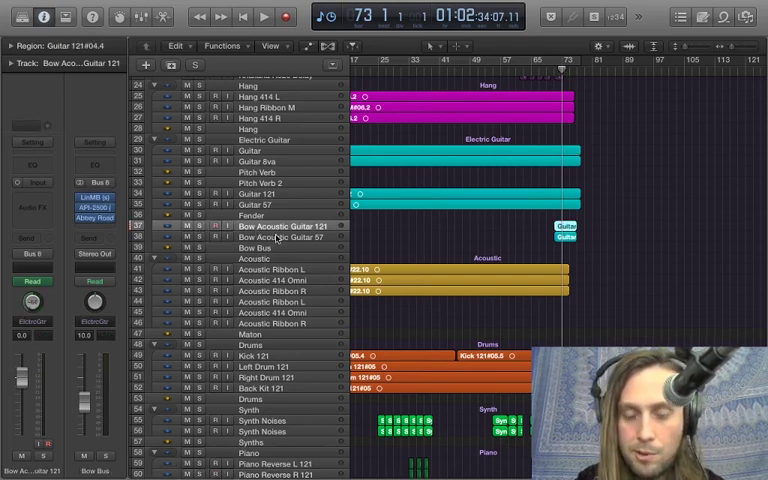
left_click(278, 238)
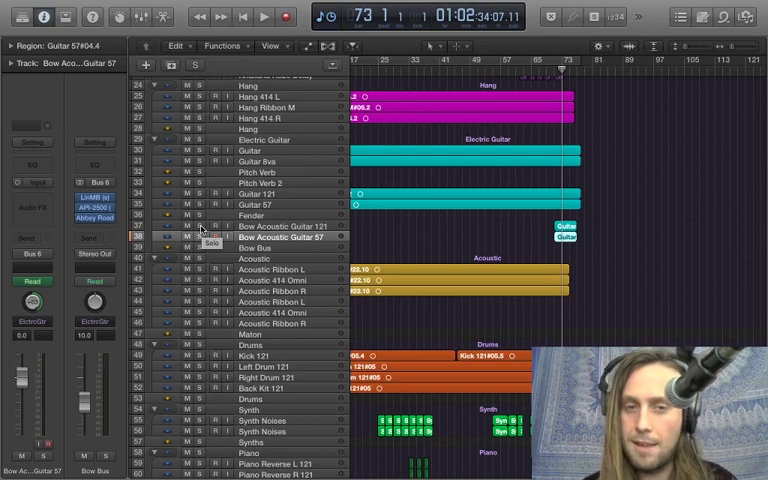
left_click_drag(200, 230, 200, 243)
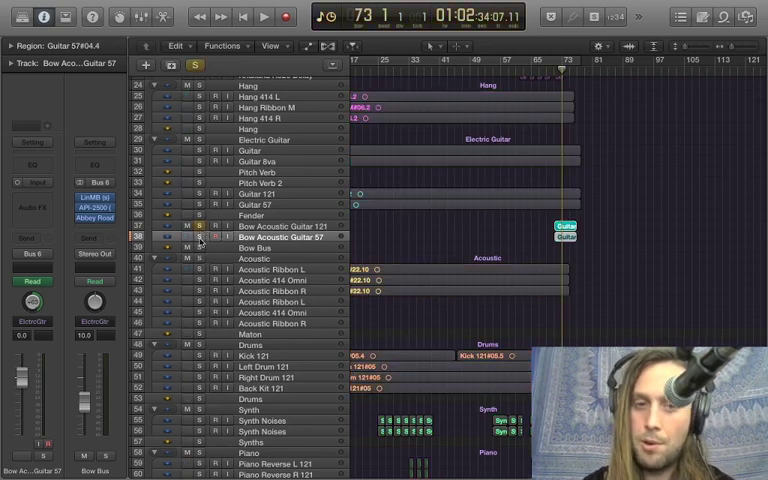
left_click(553, 73)
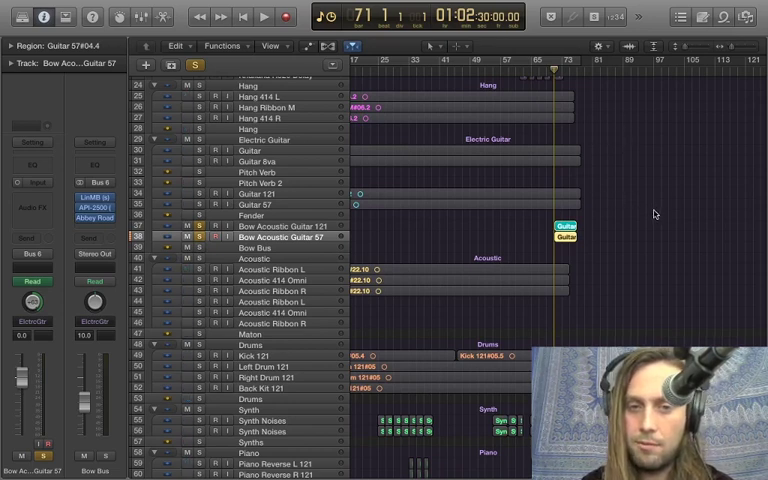
key("space")
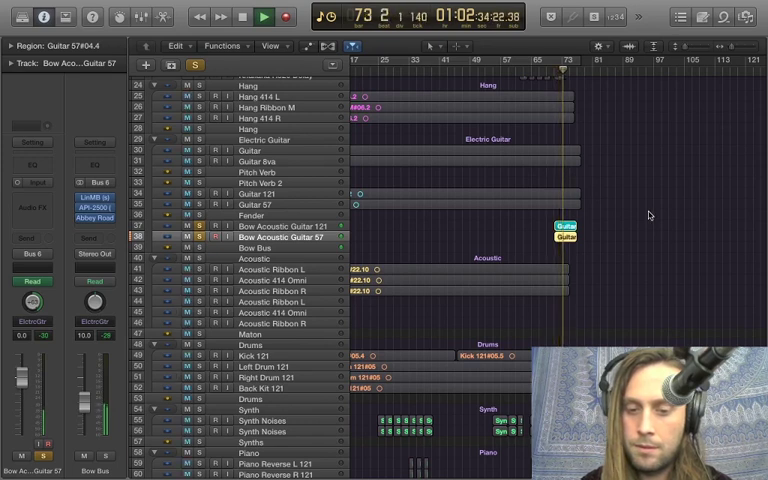
key("space")
Unsolo the bow guitars and play them in the full mix from bar 69
left_click(553, 73)
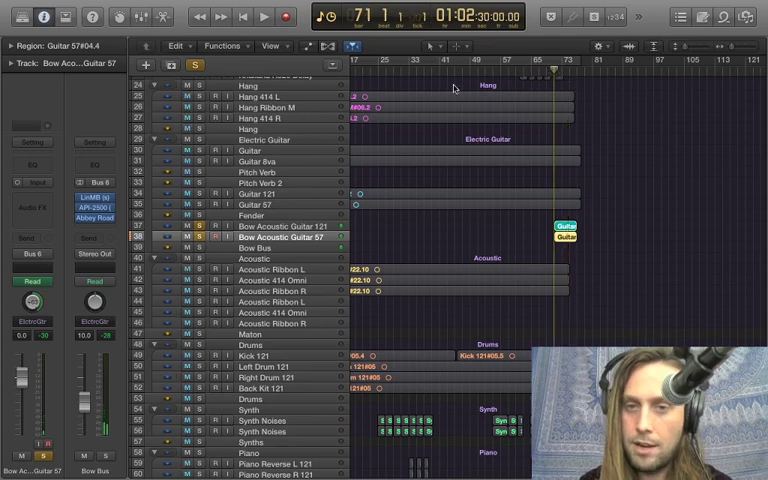
left_click(194, 67)
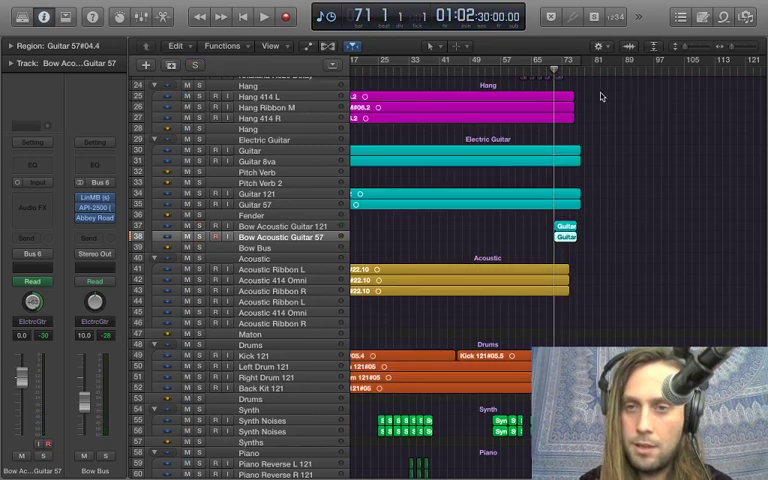
left_click(547, 71)
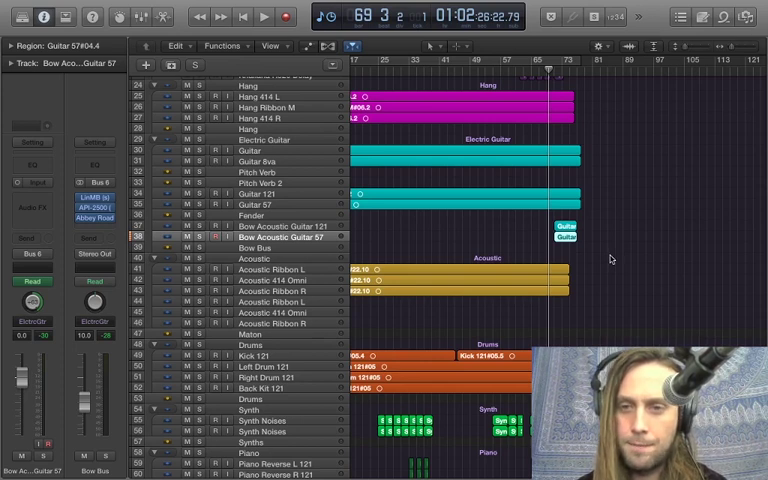
key("space")
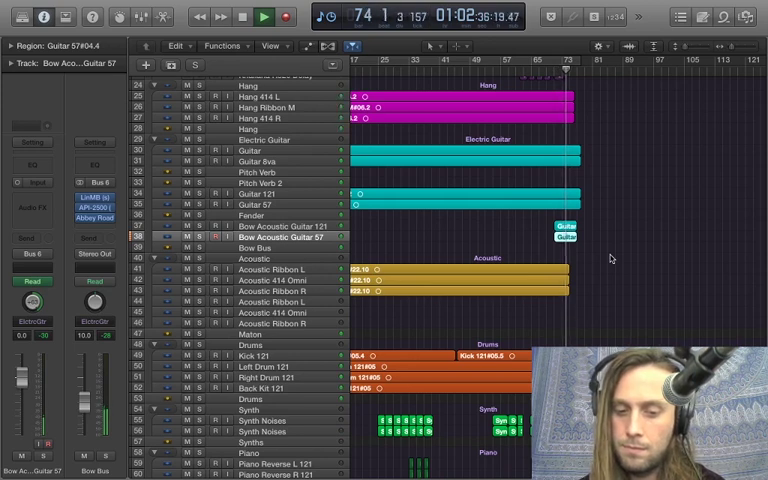
key("space")
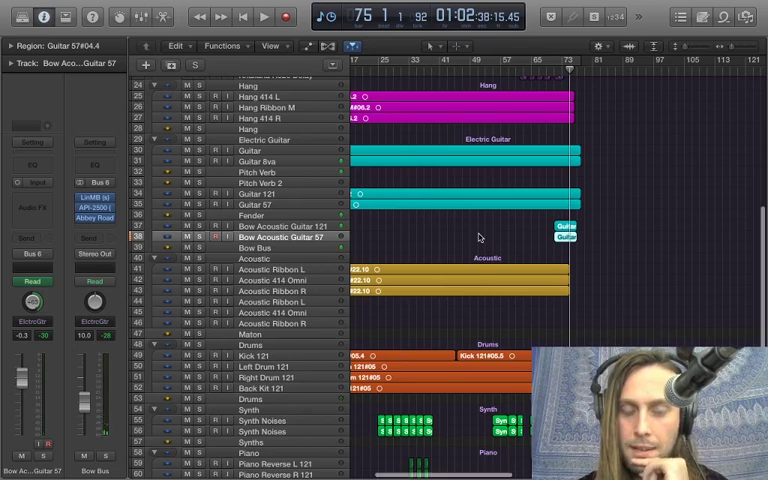
scroll(479, 237, "up", 1)
scroll(479, 237, "up", 2)
scroll(479, 237, "up", 3)
scroll(479, 237, "up", 1)
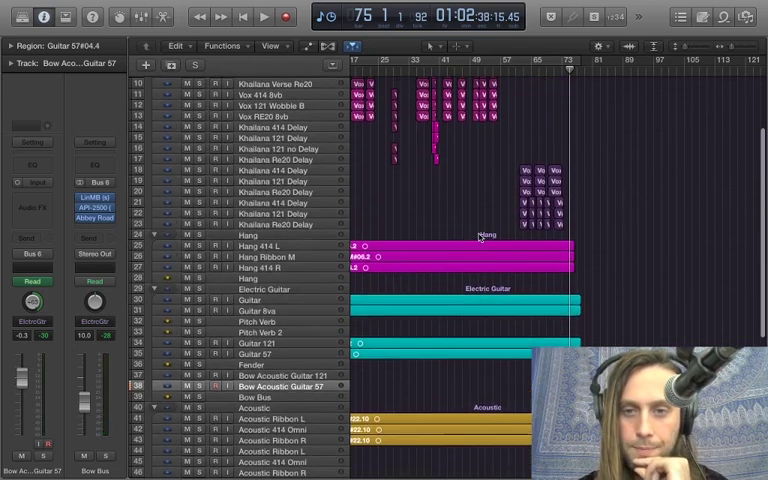
scroll(479, 237, "left", 2)
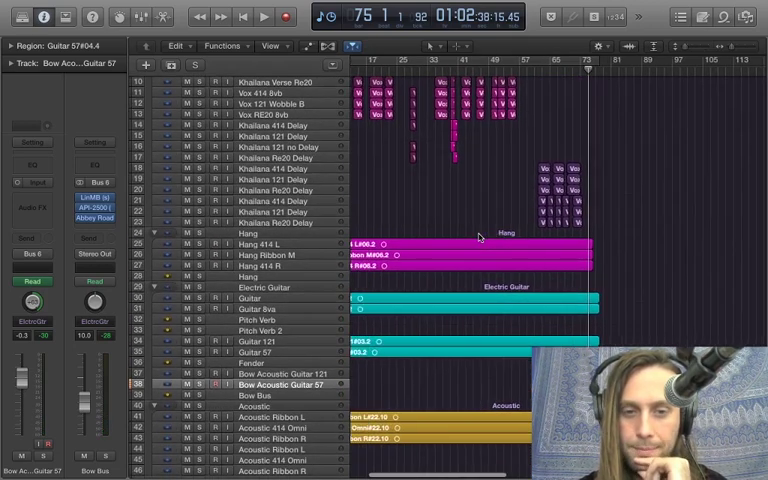
scroll(479, 237, "left", 2)
scroll(479, 237, "left", 2)
scroll(479, 237, "up", 3)
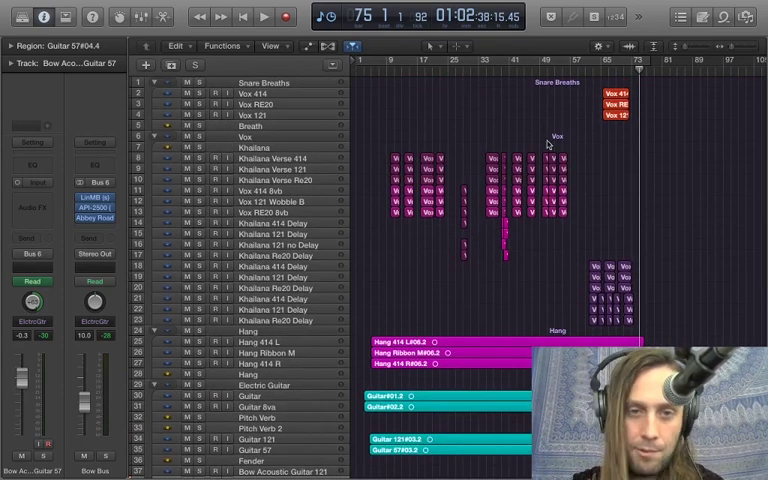
Toggle the Vox folder solo, then select the Khailana Verse tracks, ending on Khailana Verse 121
left_click(199, 137)
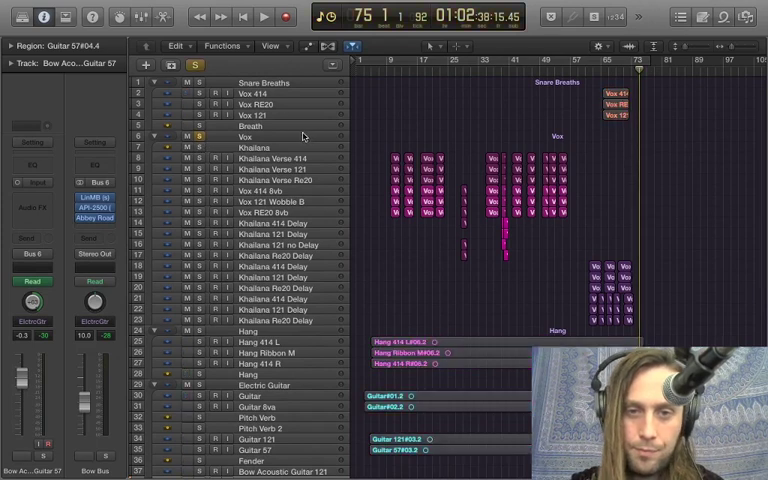
left_click(199, 137)
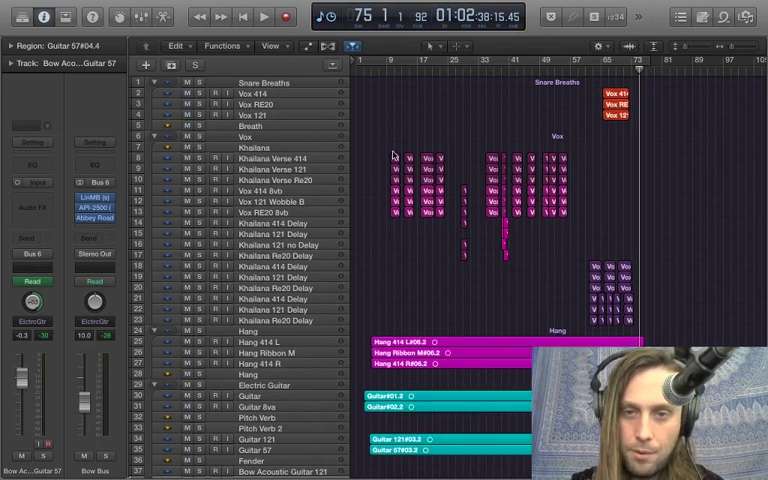
left_click(323, 161)
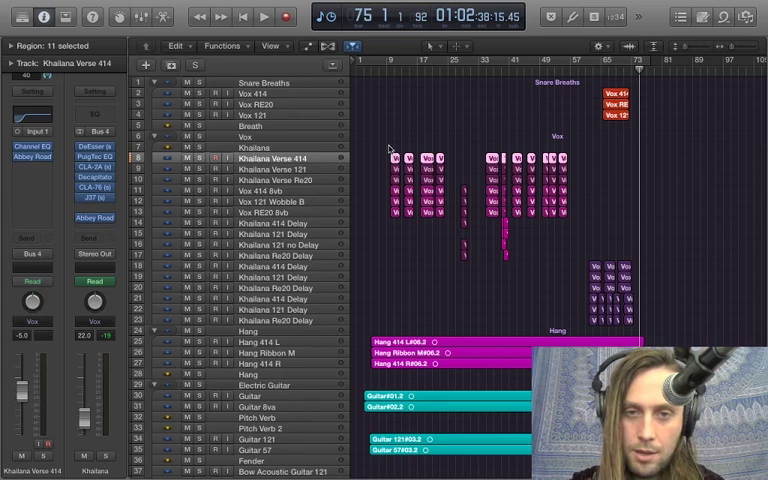
scroll(390, 147, "up", 3)
scroll(390, 147, "up", 3)
scroll(390, 147, "up", 3)
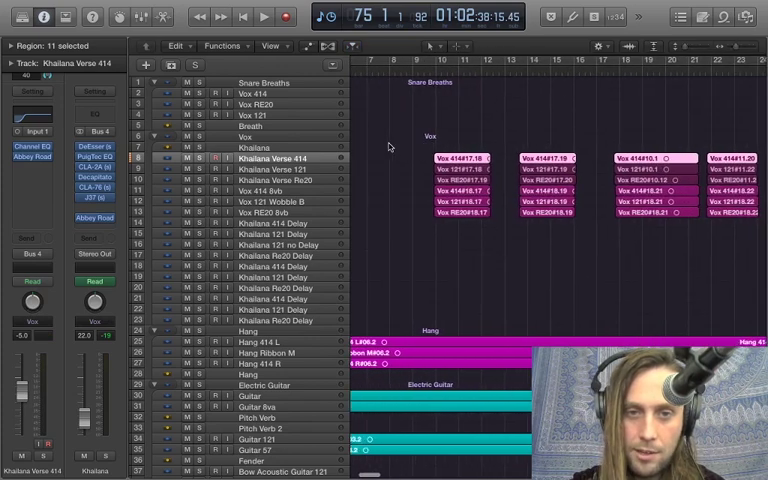
scroll(390, 147, "left", 2)
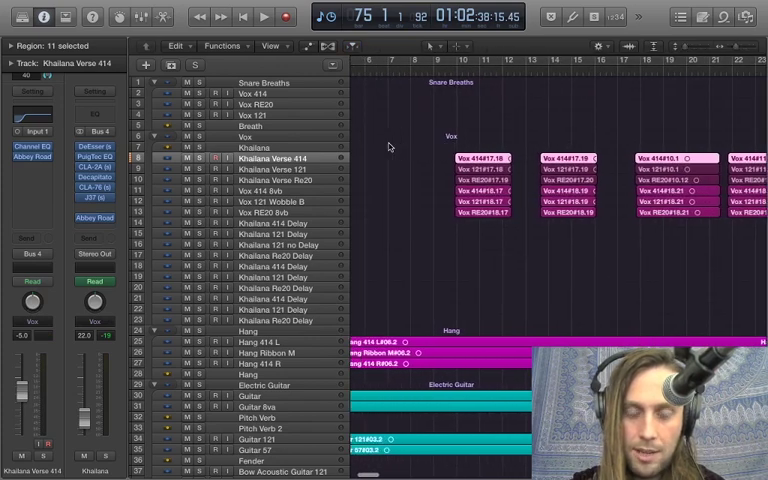
left_click(423, 183)
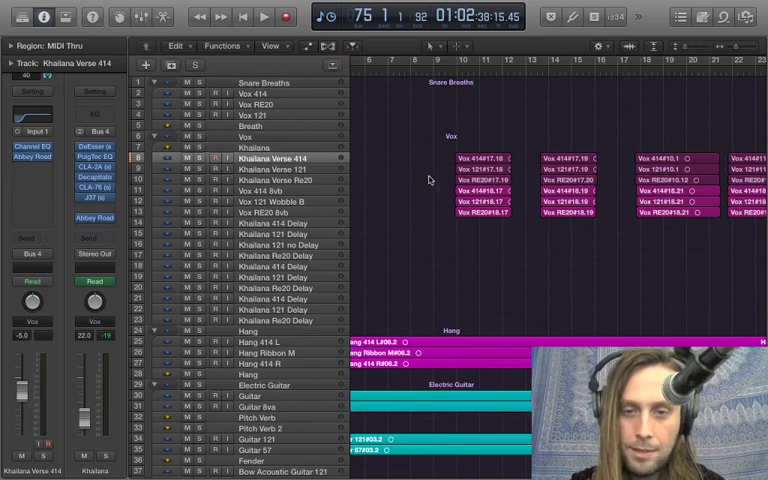
left_click(298, 182, "shift")
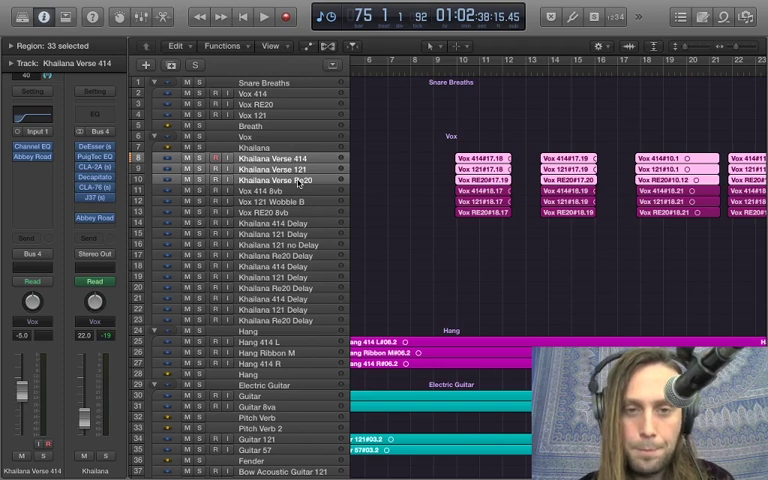
left_click(321, 158)
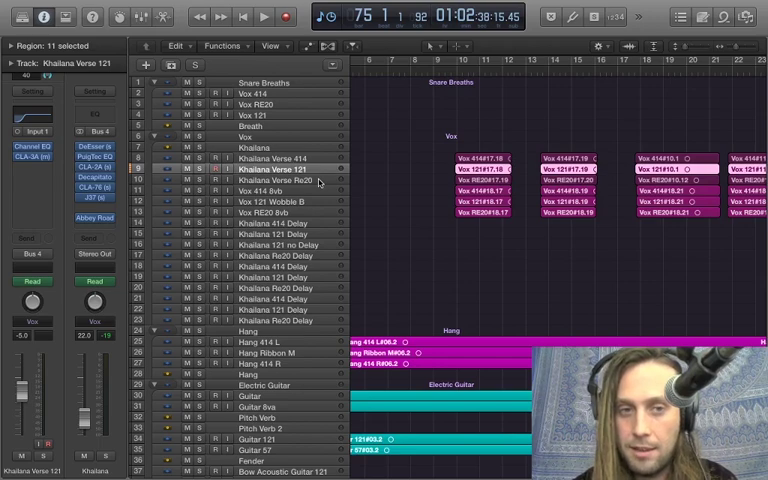
scroll(427, 235, "down", 5)
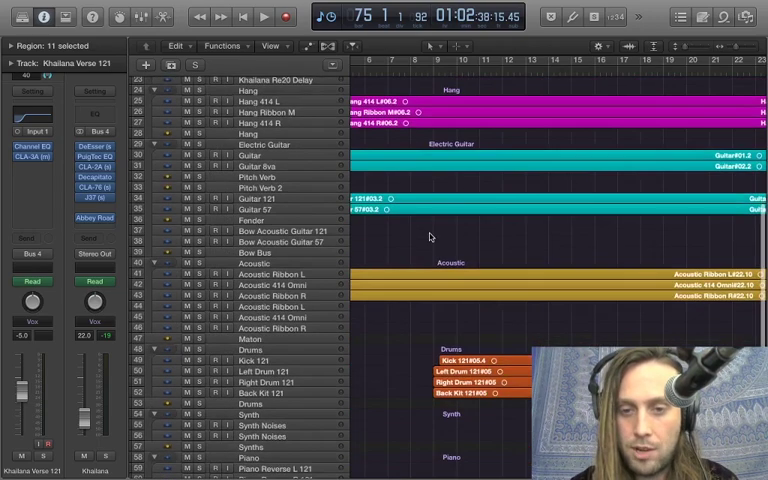
scroll(428, 237, "up", 5)
scroll(430, 237, "down", 10)
scroll(430, 237, "up", 2)
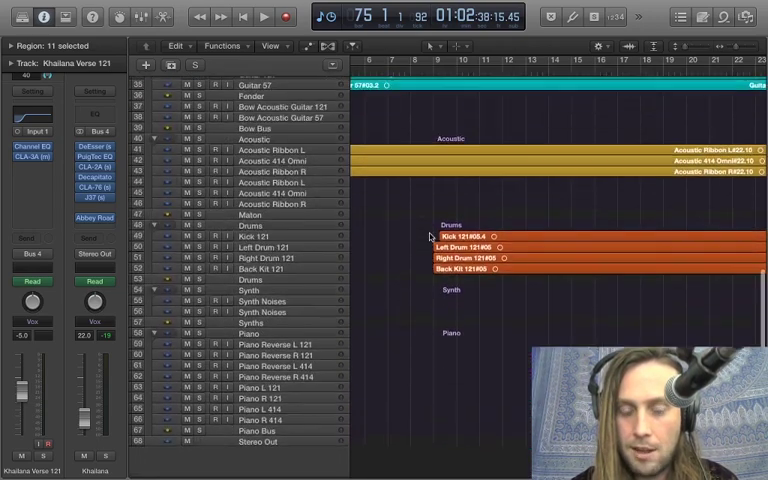
scroll(430, 237, "up", 10)
scroll(430, 237, "down", 1)
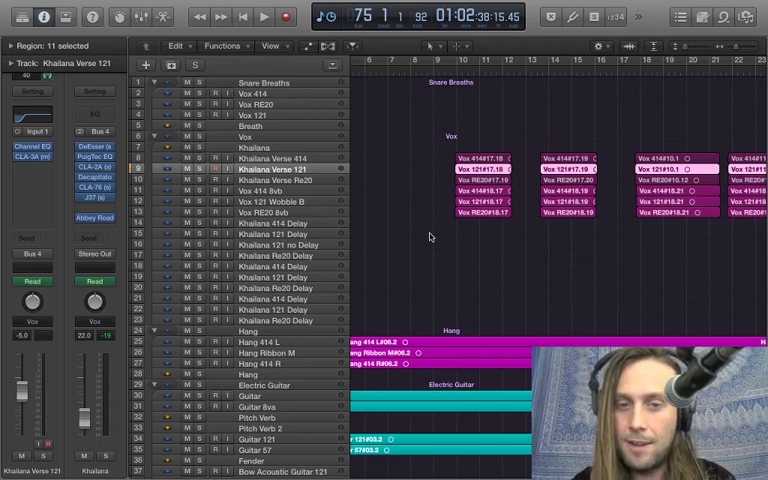
Step through the Khailana Verse 414, 121 and Re20 track selections
left_click(308, 160)
left_click(308, 181)
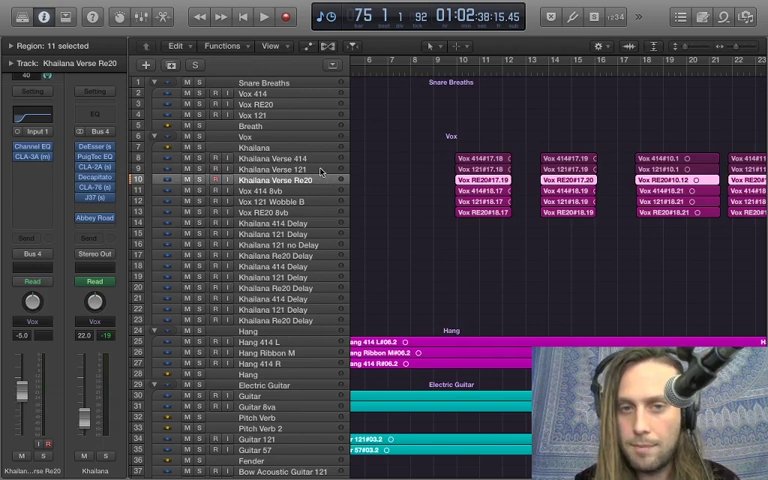
left_click(318, 160)
left_click(314, 172)
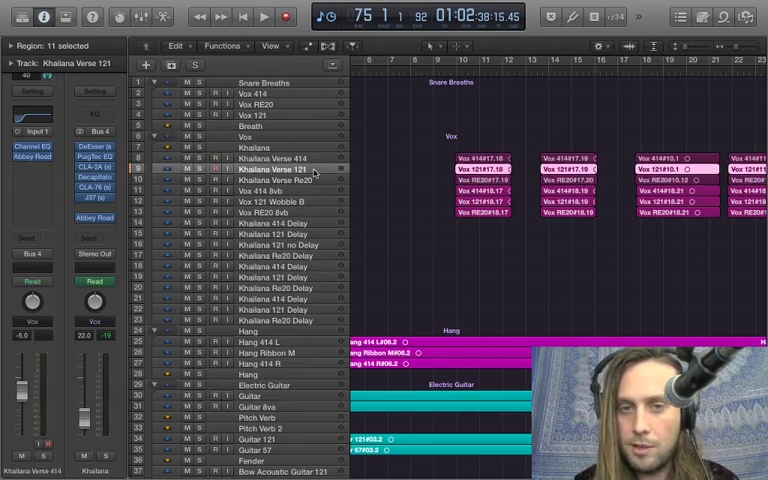
left_click(312, 181)
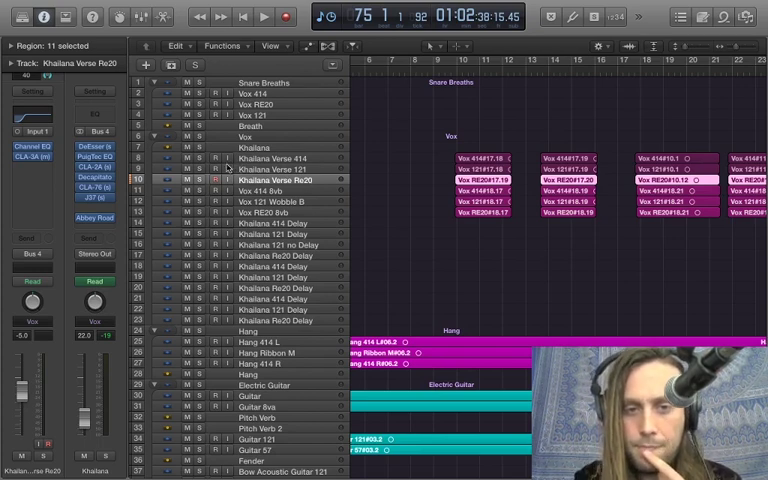
Cycle bars 18 to 20 and play the loop with Khailana Verse 414 soloed
left_click(456, 62)
left_click_drag(457, 62, 710, 61)
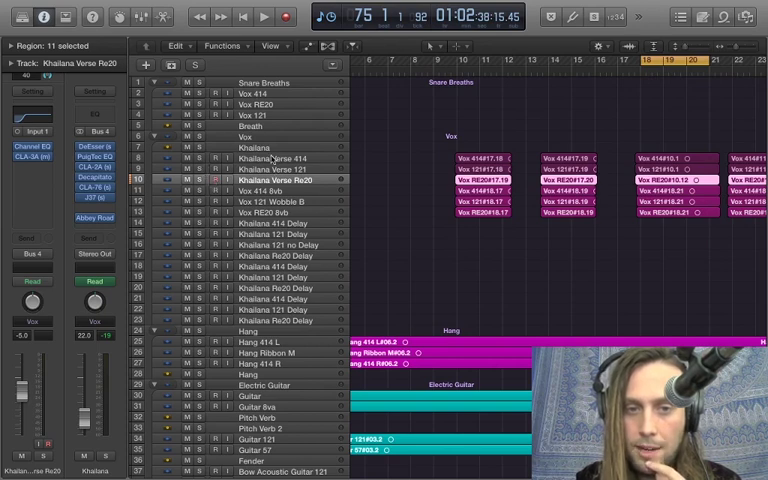
left_click(204, 162)
left_click(198, 160)
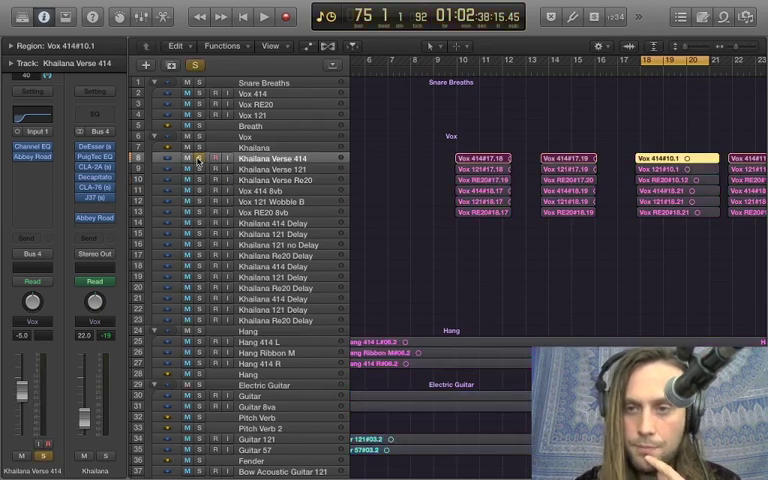
key("space")
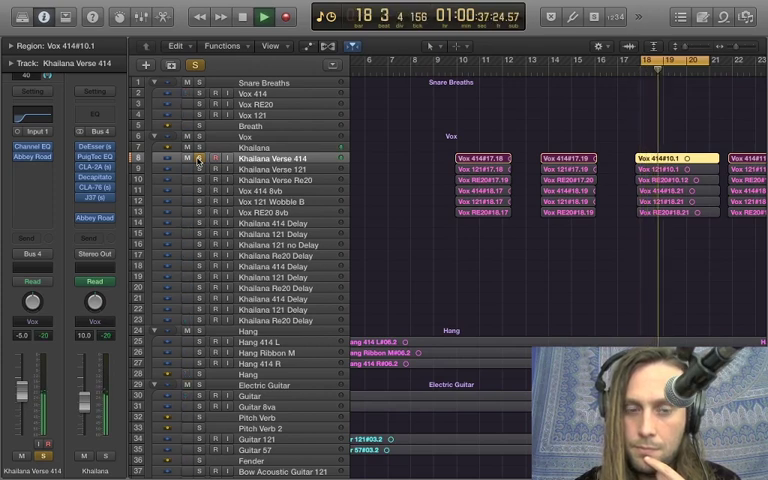
left_click(14, 164)
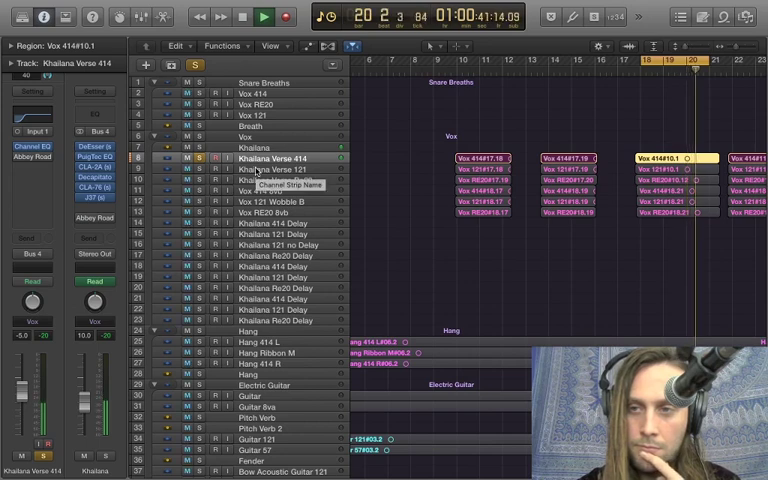
key("space")
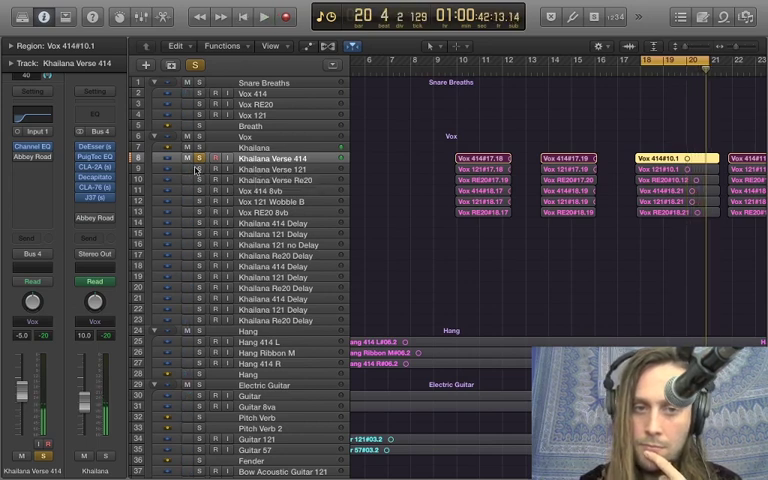
Play the loop with Khailana Verse 121 soloed, then with Khailana Verse Re20 soloed
left_click(199, 169)
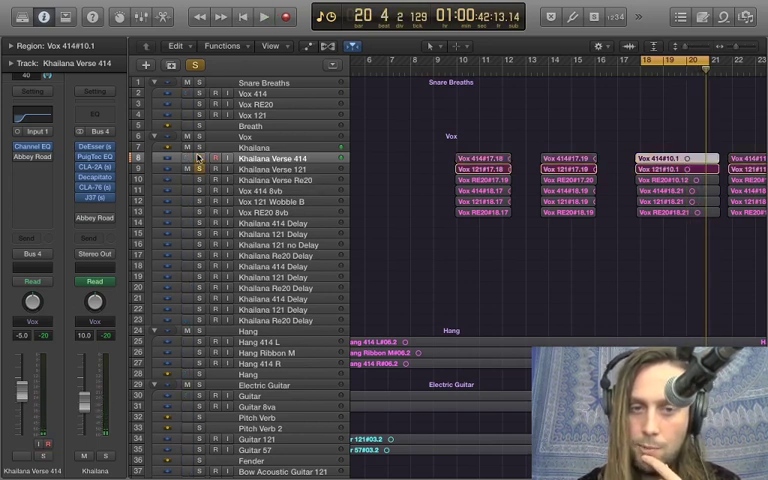
key("space")
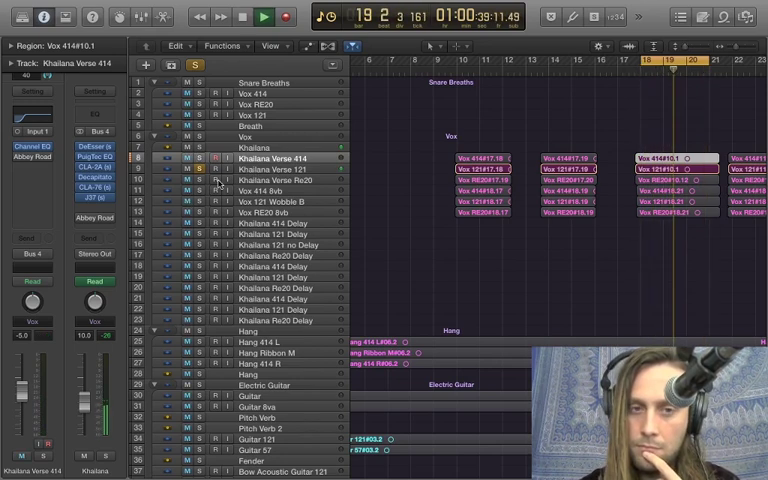
key("space")
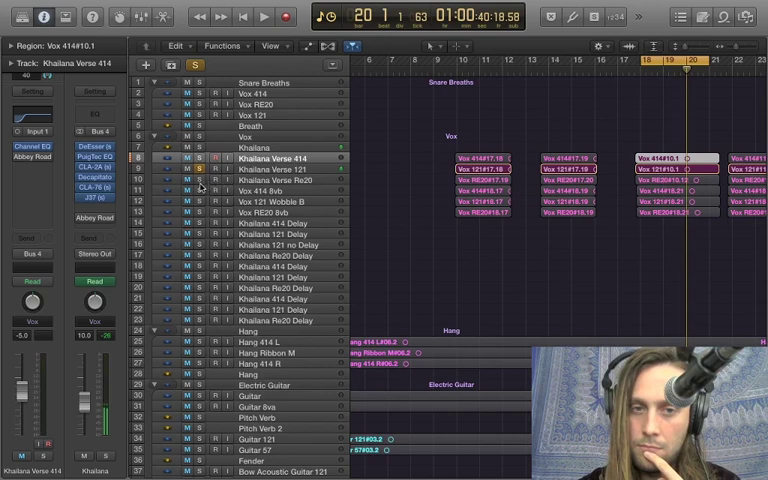
left_click(262, 180)
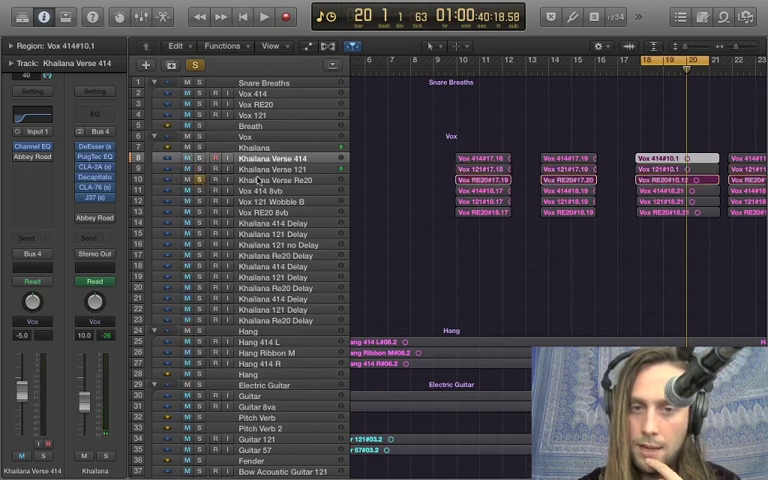
key("space")
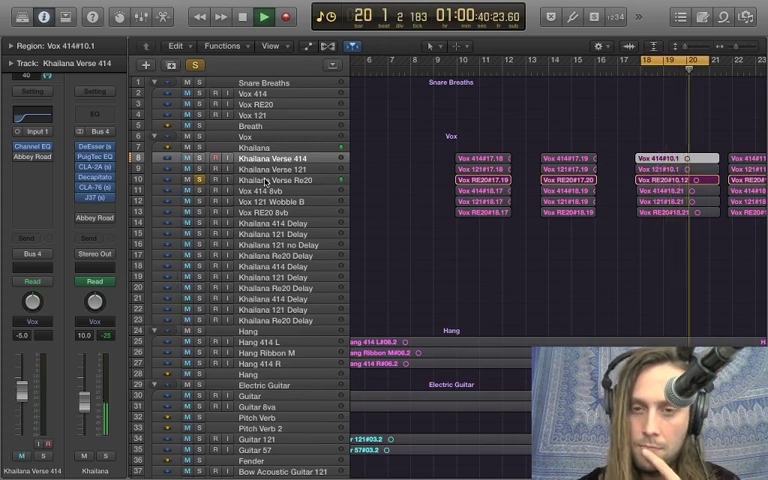
key("space")
left_click(199, 181)
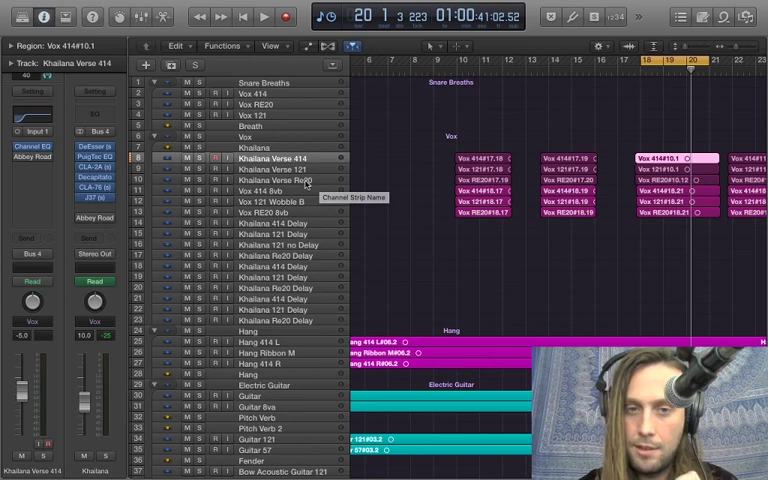
left_click(306, 183)
left_click(297, 174)
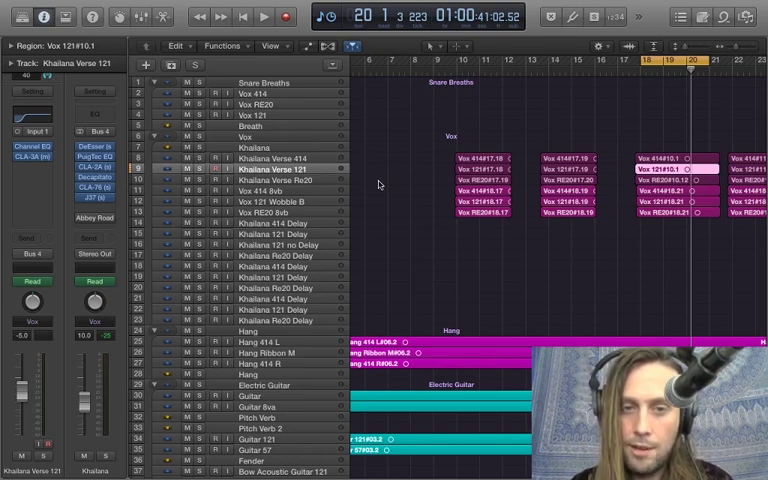
left_click(319, 158)
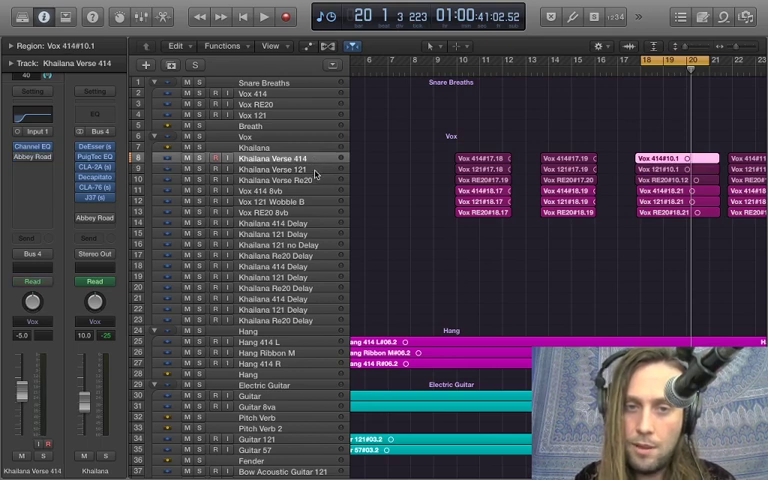
left_click(316, 172)
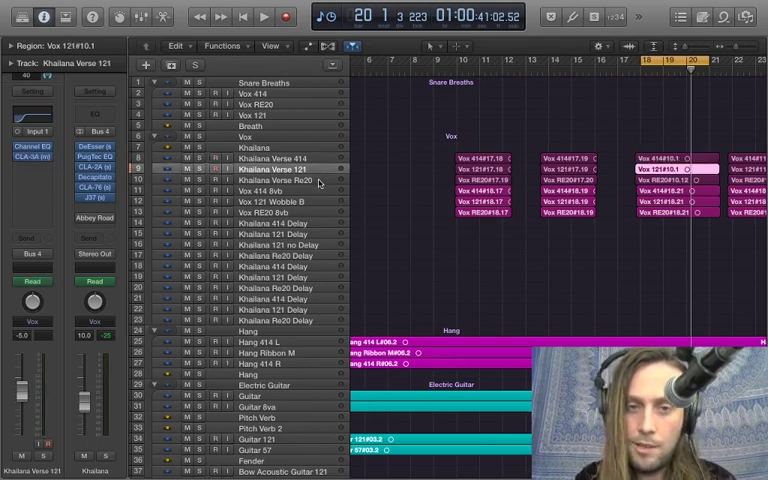
left_click(320, 181)
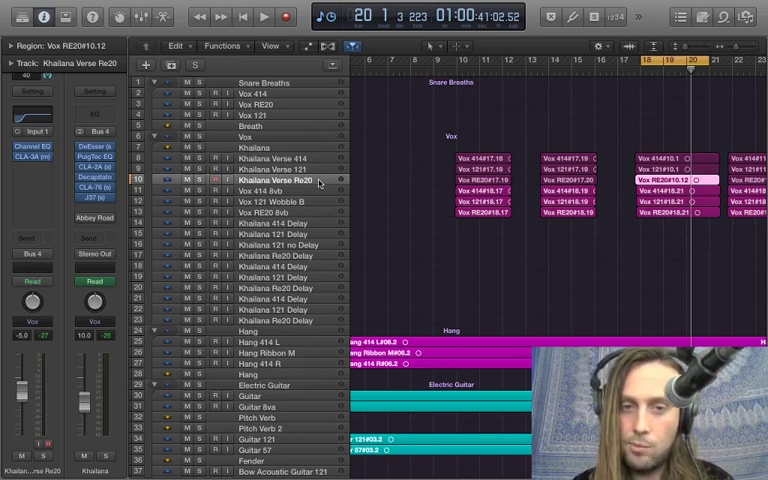
key("Up")
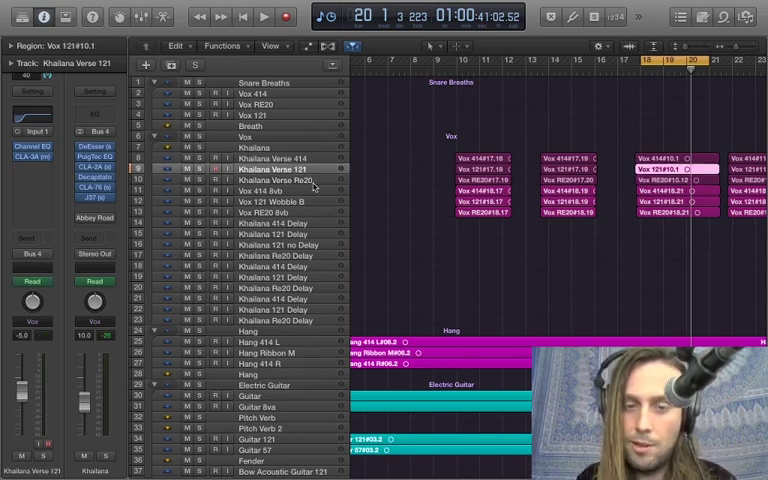
key("Down")
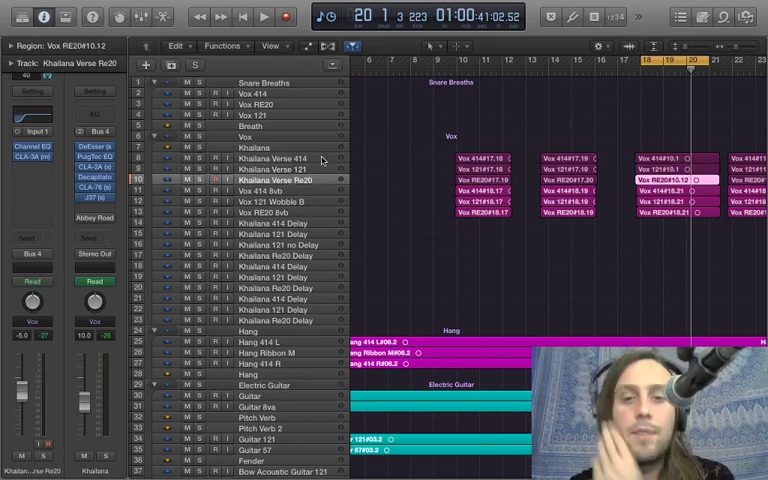
left_click(322, 160)
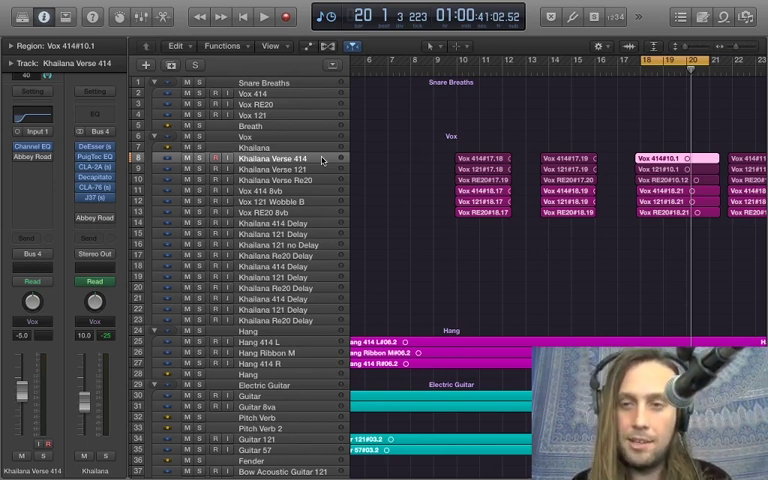
Copy Abbey Road onto Khailana Verse 414, audition it soloed, then select Verse 121 and Re20
mouse_move(32, 151)
left_click_drag(94, 217, 50, 218)
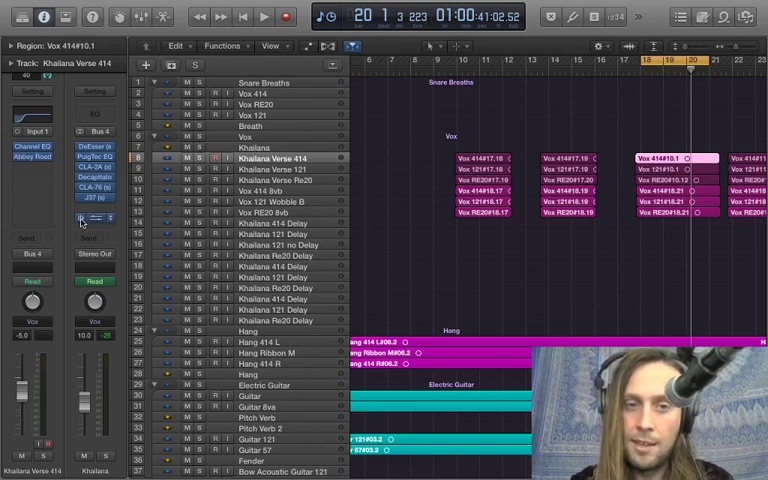
left_click(199, 159)
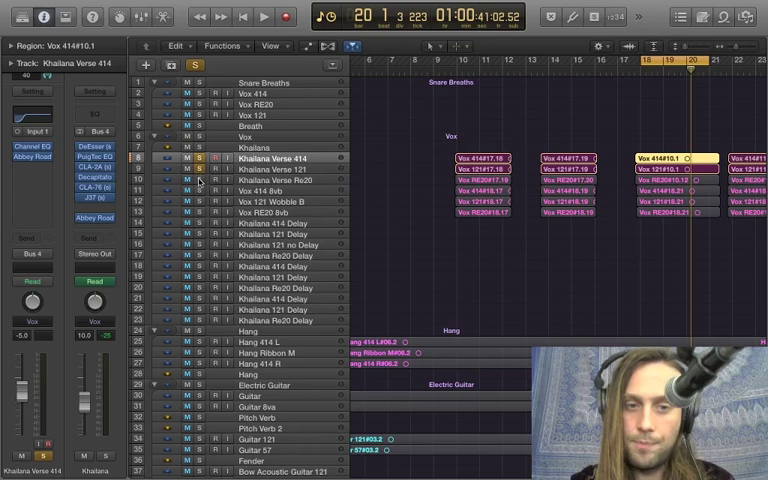
key("space")
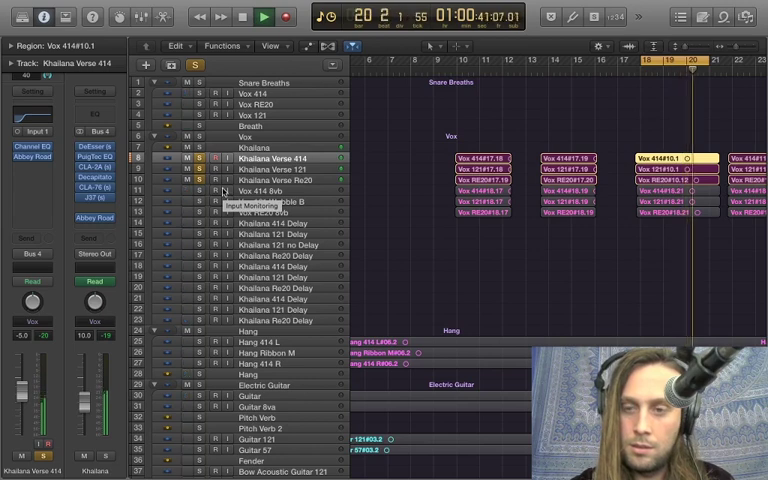
key("space")
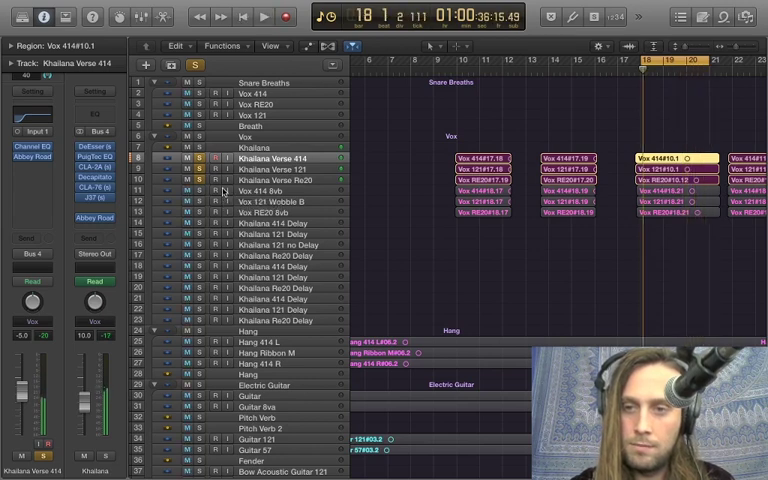
left_click(195, 65)
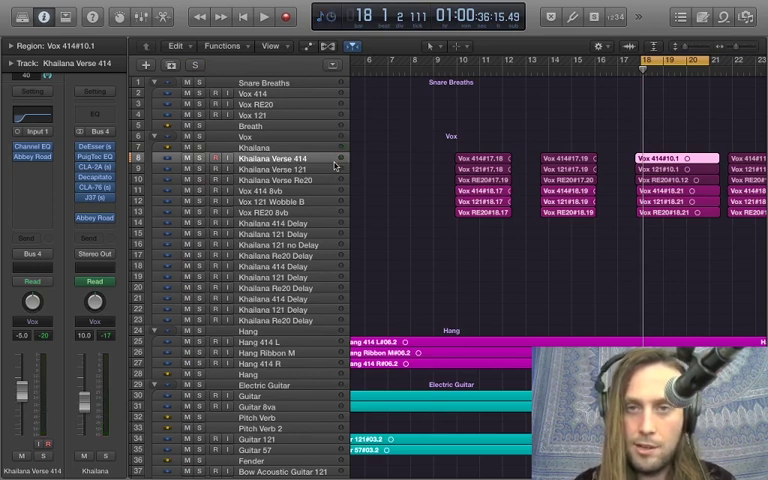
left_click(275, 170)
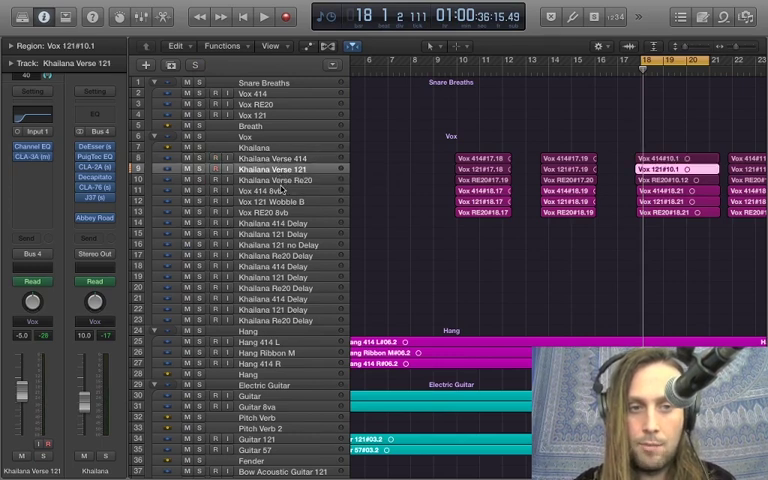
left_click(279, 181)
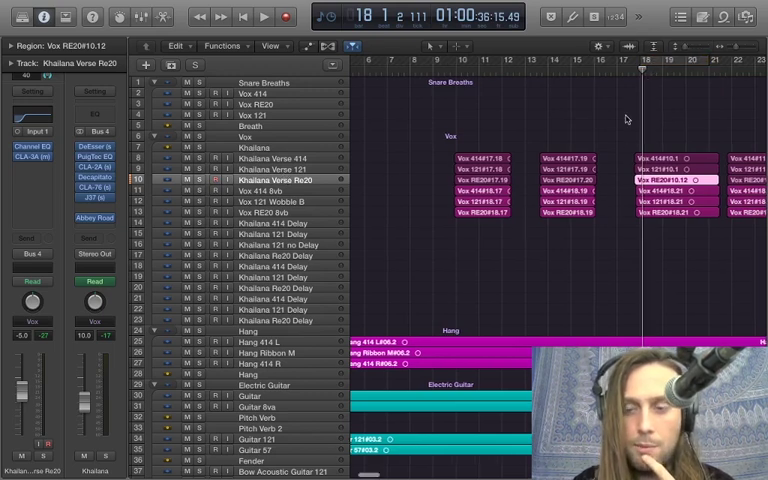
scroll(626, 119, "right", 5)
scroll(626, 119, "right", 1)
scroll(626, 119, "right", 1)
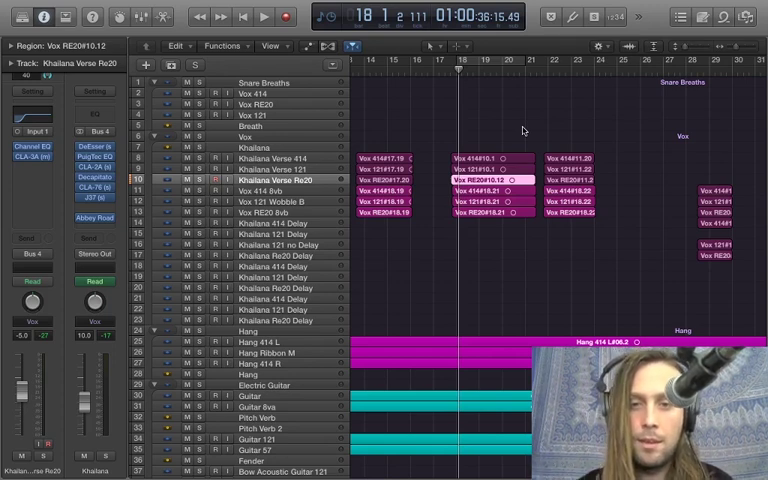
left_click(296, 170)
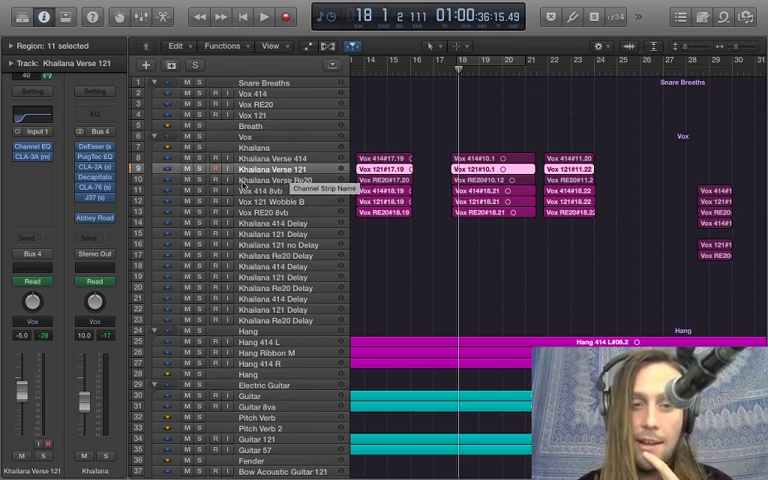
left_click(290, 159)
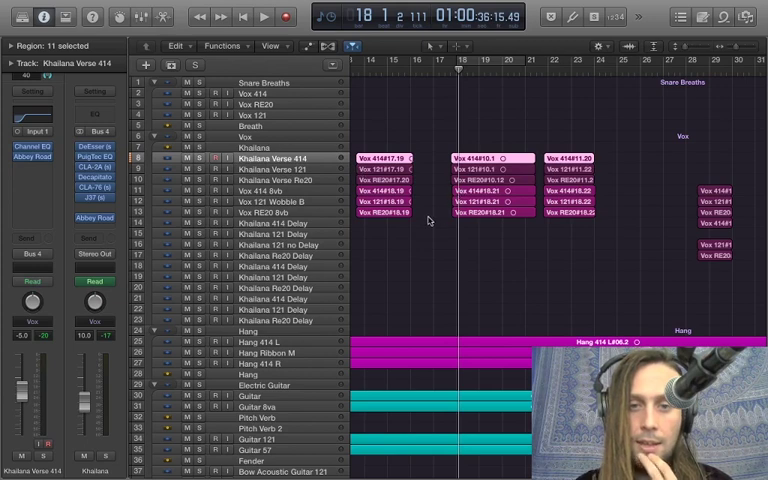
scroll(436, 219, "left", 3)
scroll(436, 219, "right", 2)
scroll(436, 219, "right", 1)
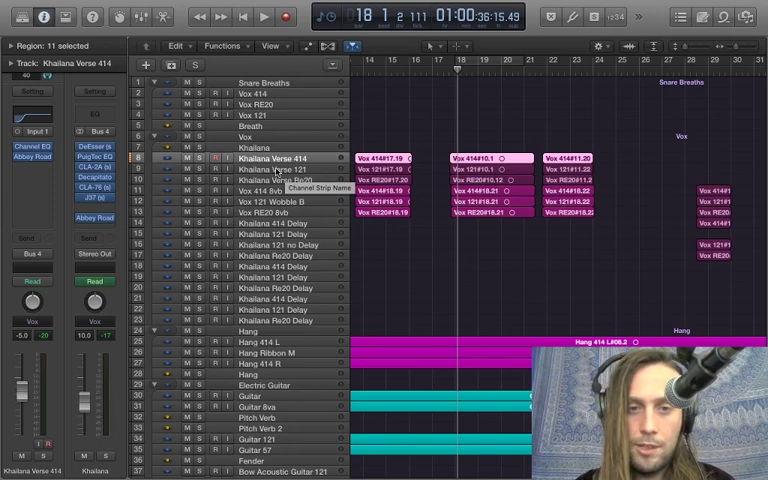
mouse_move(95, 147)
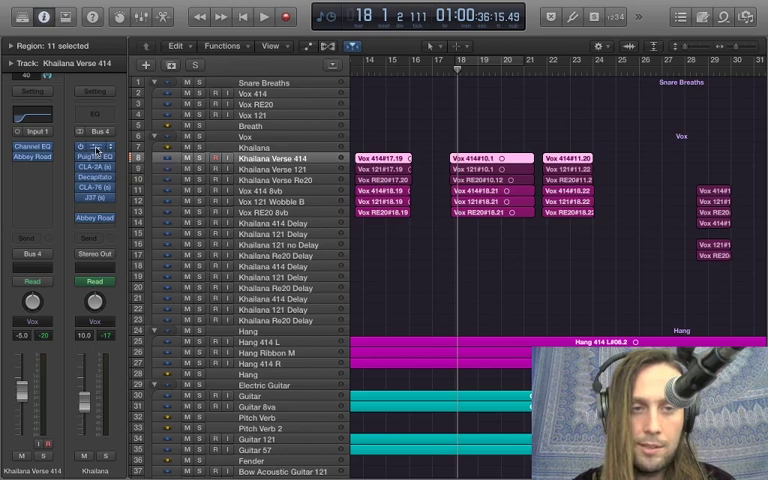
Open the Khailana bus DeEsser, solo Verse 414, 121 and Re20, play, then close the DeEsser
left_click(96, 148)
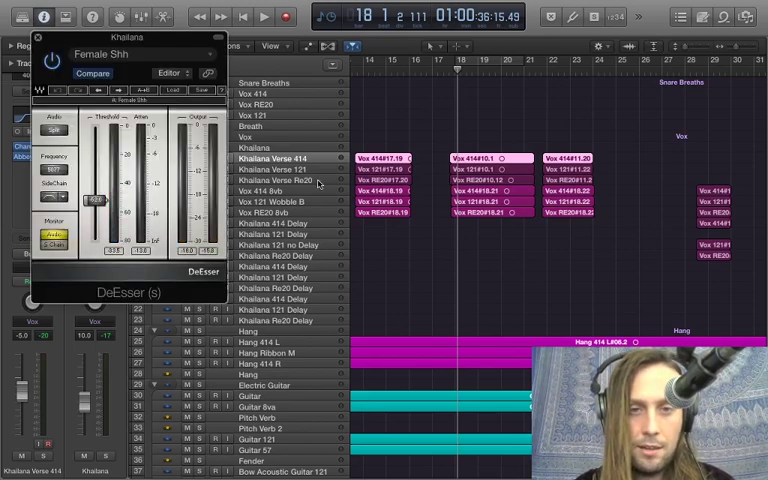
left_click_drag(166, 36, 213, 210)
left_click_drag(198, 159, 198, 180)
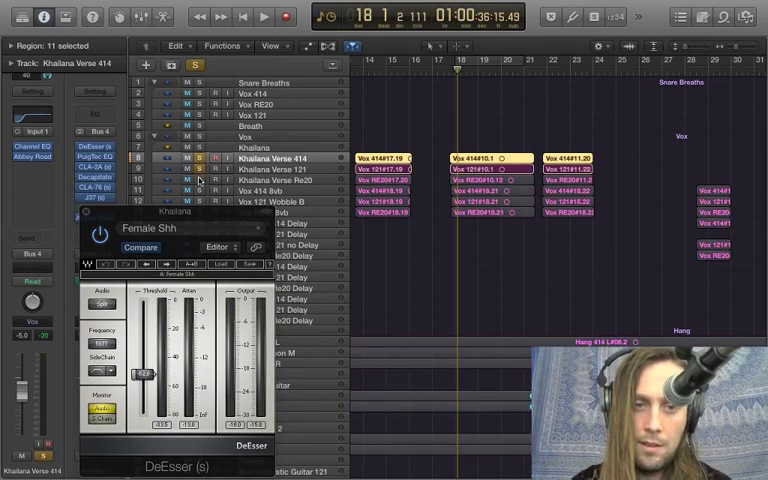
left_click_drag(245, 212, 317, 63)
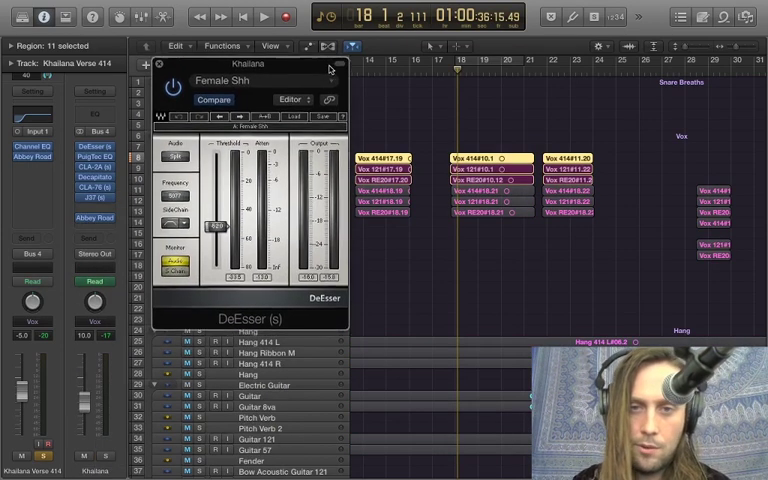
key("space")
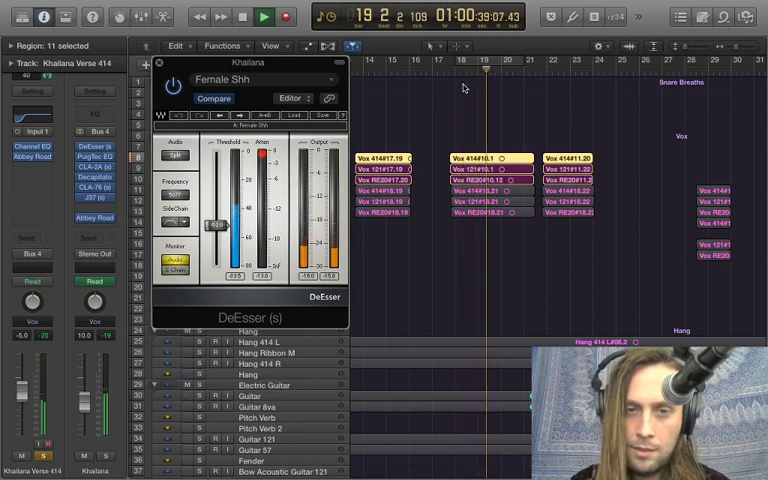
key("space")
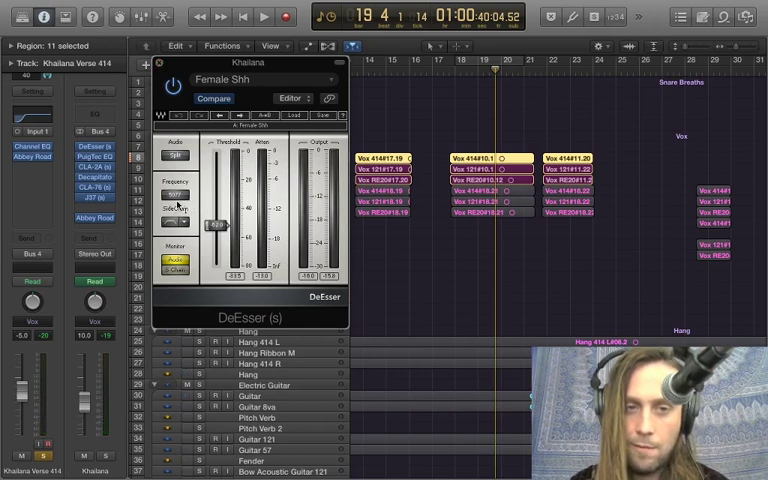
left_click(158, 62)
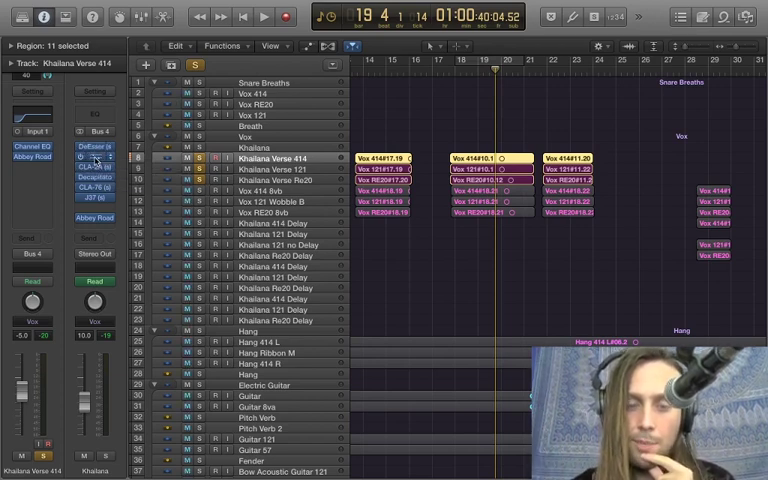
Check and close the Khailana bus's PuigTec EQ, then open its CLA-2A compressor
left_click(93, 157)
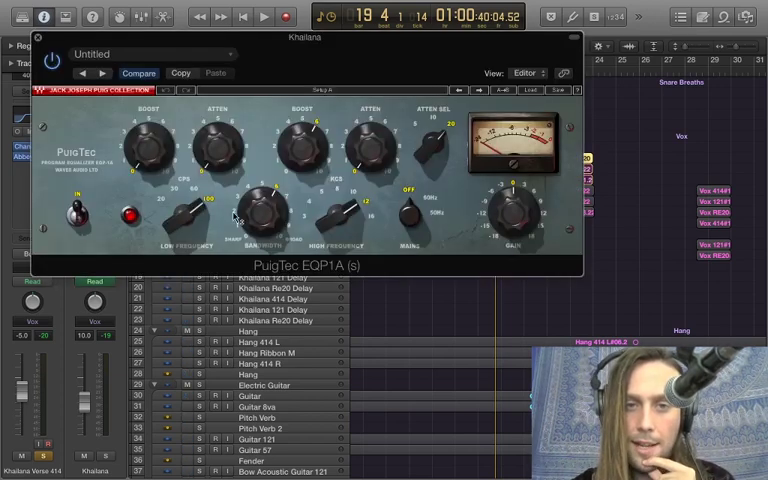
left_click(38, 39)
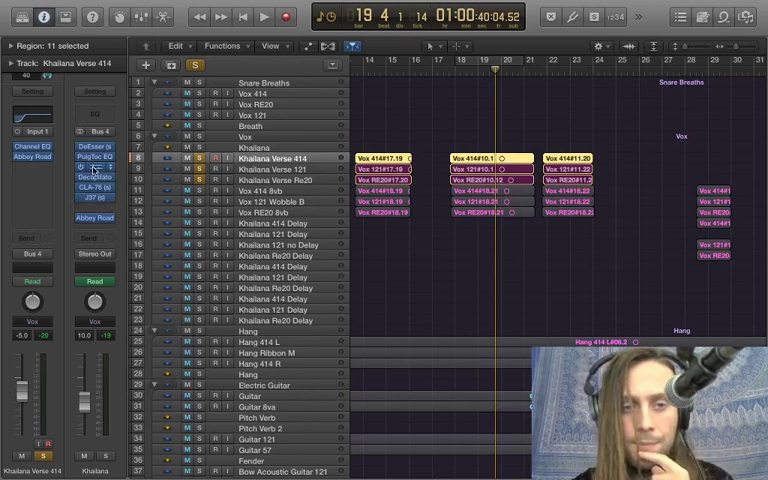
left_click(93, 170)
Place the CLA-76 beside the CLA-2A, play the soloed vocals, then close the CLA-2A
left_click_drag(130, 35, 103, 247)
left_click(93, 187)
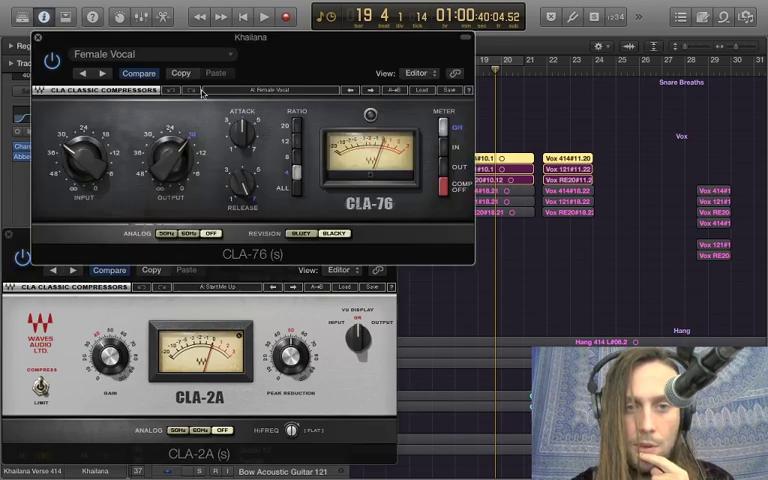
left_click_drag(166, 33, 436, 53)
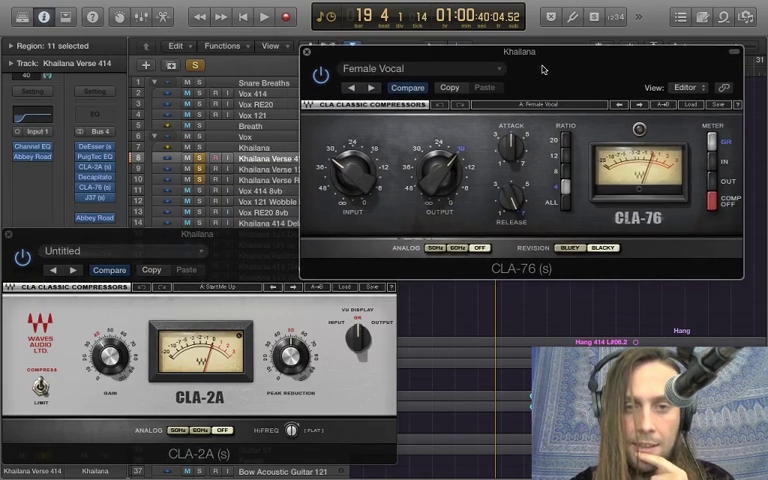
key("space")
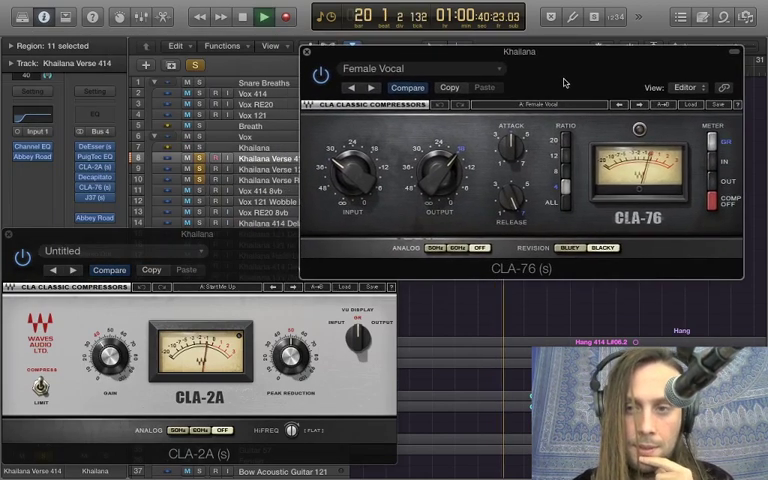
key("space")
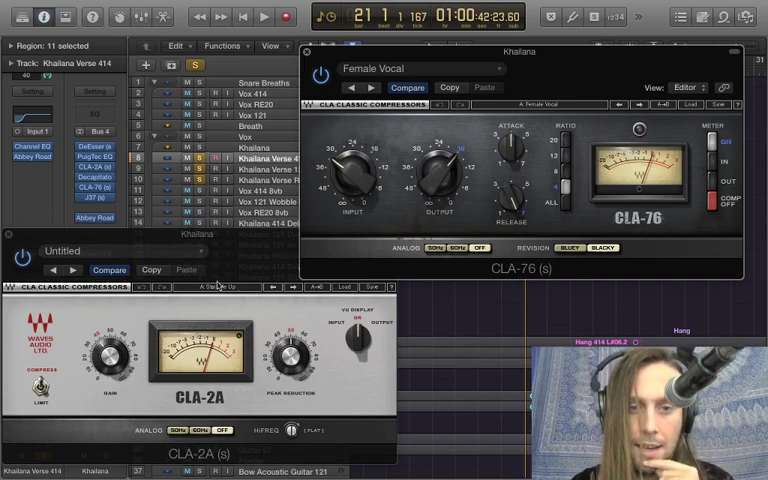
left_click(257, 263)
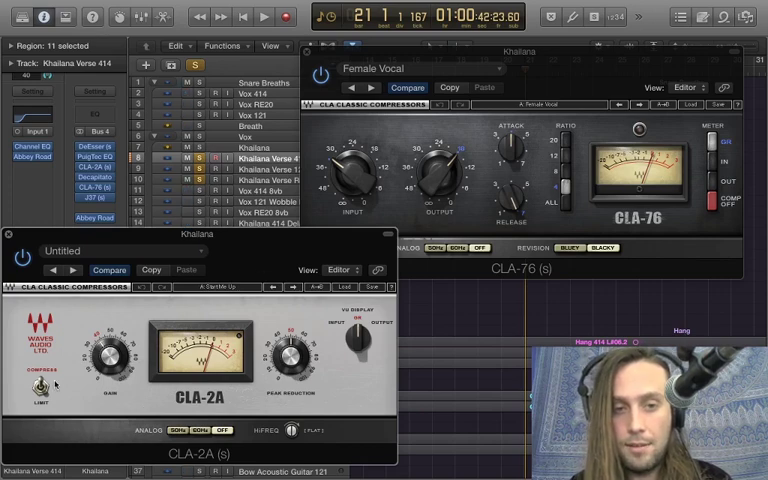
left_click(7, 236)
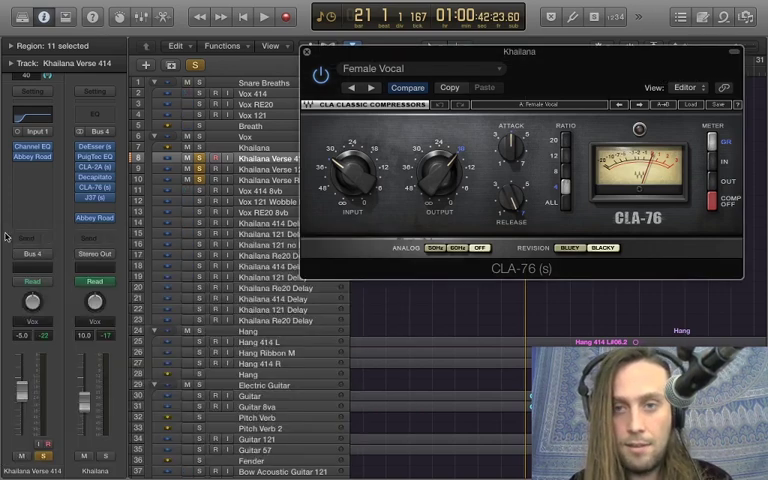
left_click(308, 54)
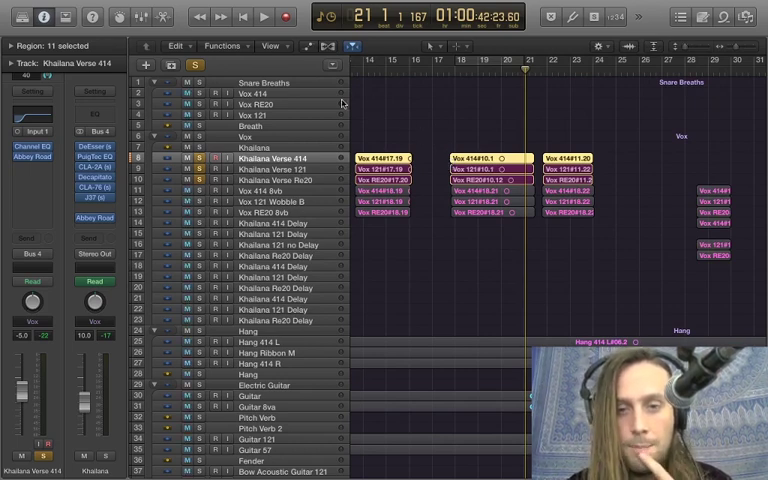
mouse_move(95, 177)
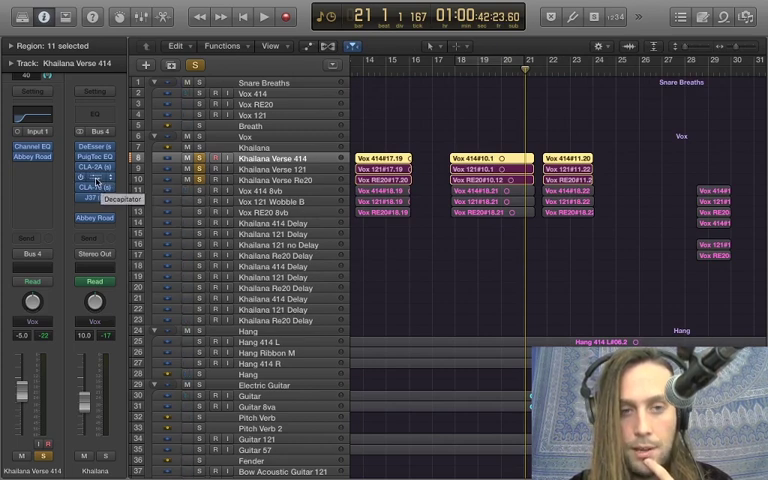
left_click(96, 177)
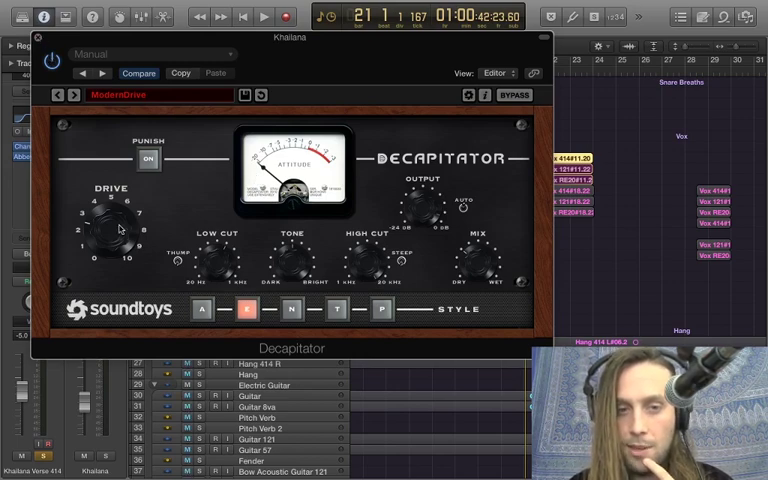
left_click(38, 40)
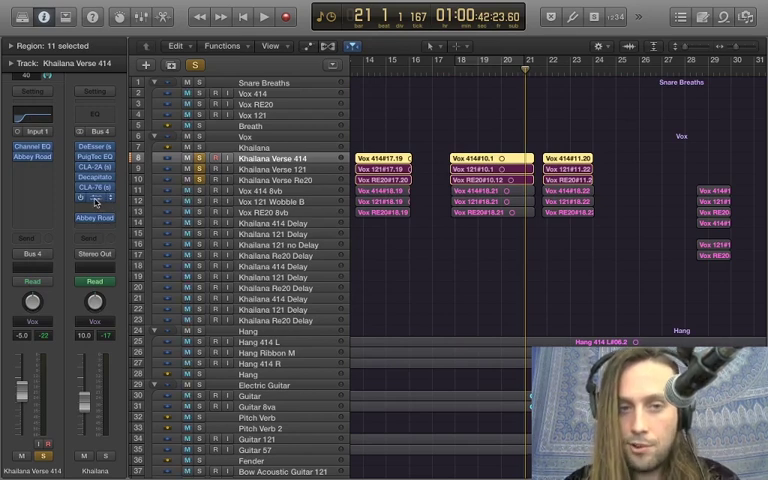
Try the Khailana J37 tape plug-in with formula 815 and 7.5 speed, then close it
left_click(96, 199)
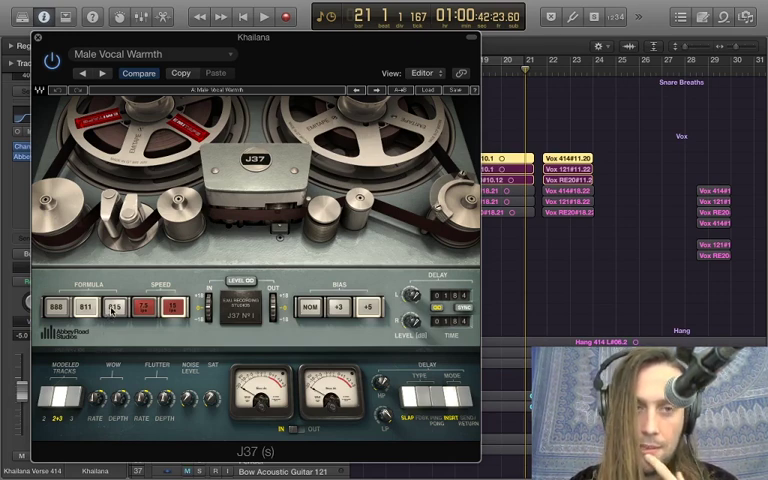
left_click(112, 310)
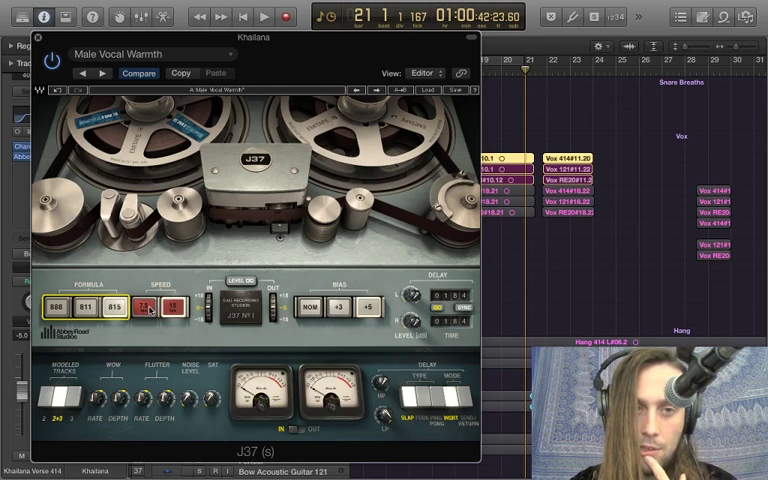
left_click(148, 310)
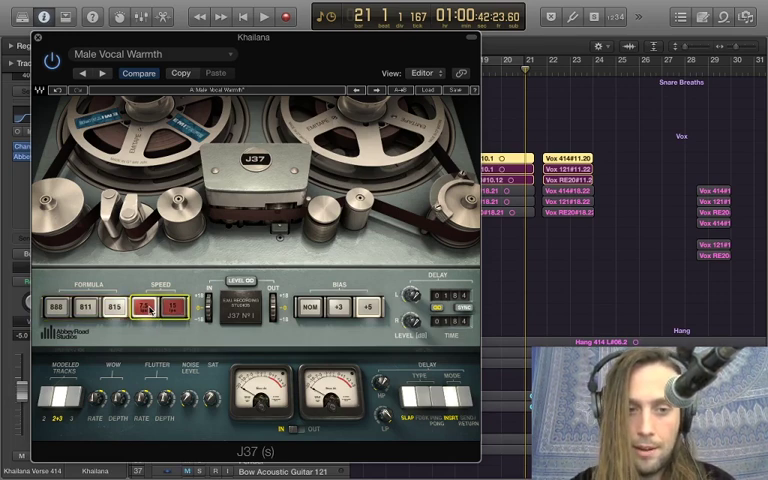
left_click(87, 310)
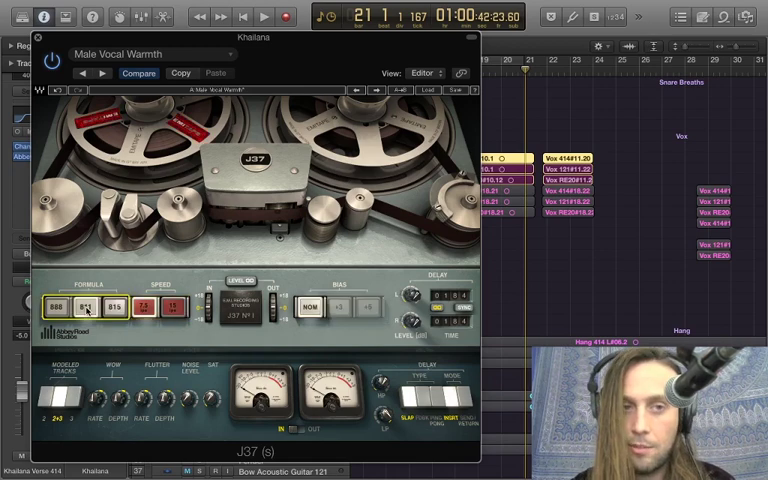
left_click(166, 312)
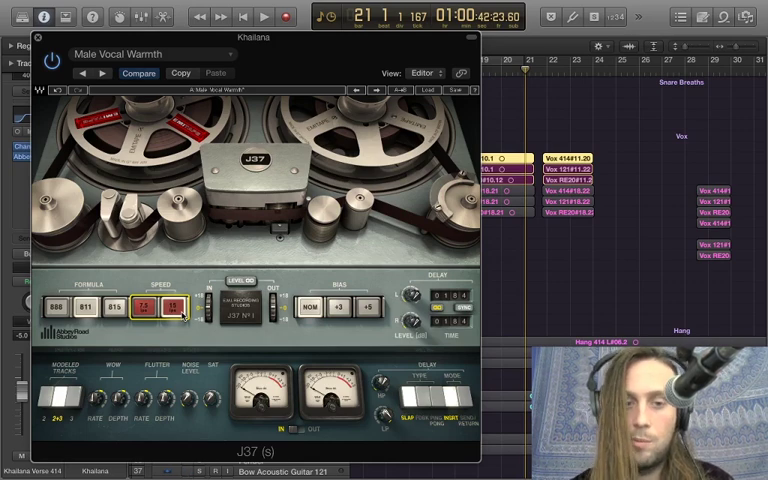
left_click(38, 39)
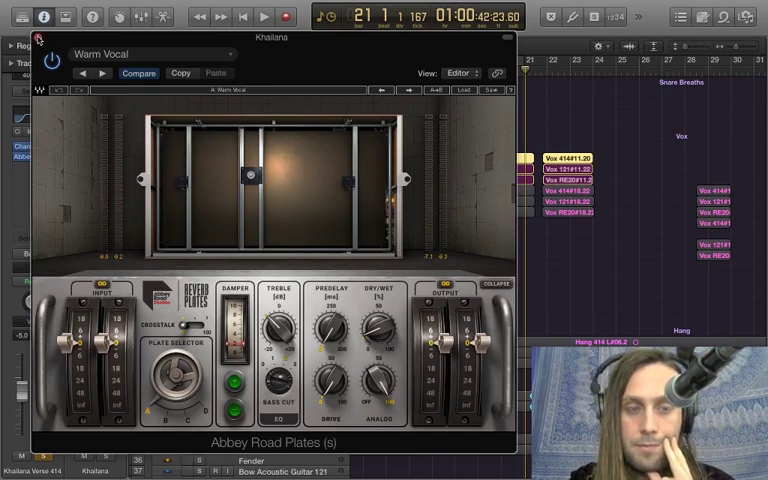
Close the plate reverb, unsolo the verse vocal, and start a cycle range at bar 18
left_click(22, 23)
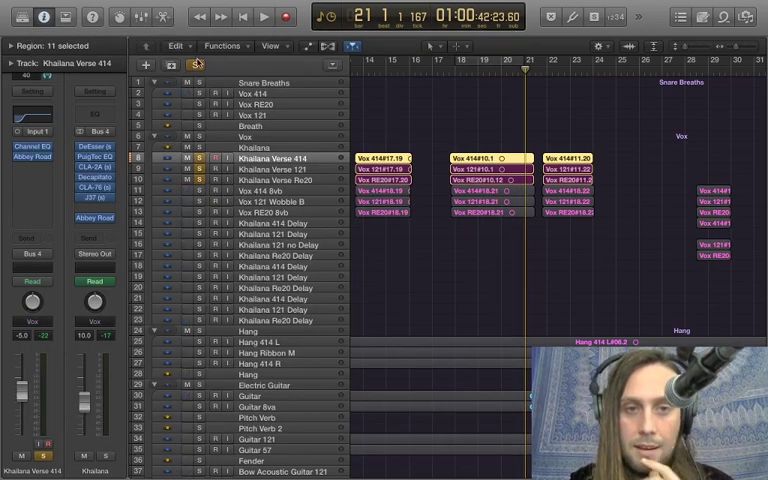
key("s")
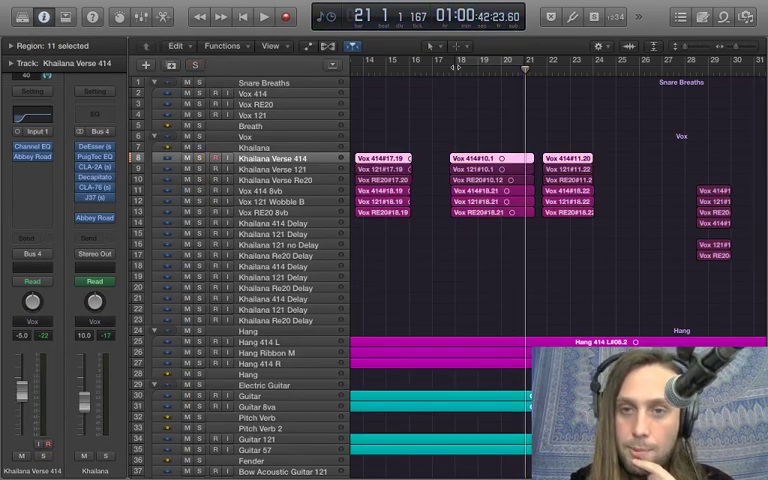
left_click(456, 68)
left_click(465, 62)
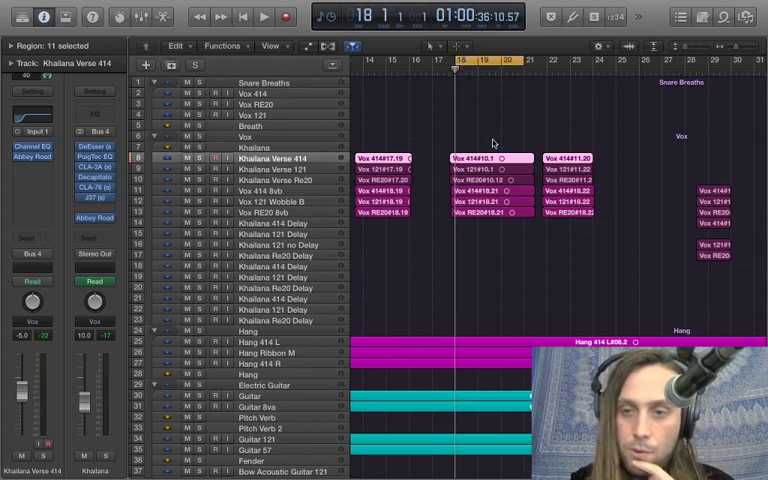
scroll(492, 143, "down", 5)
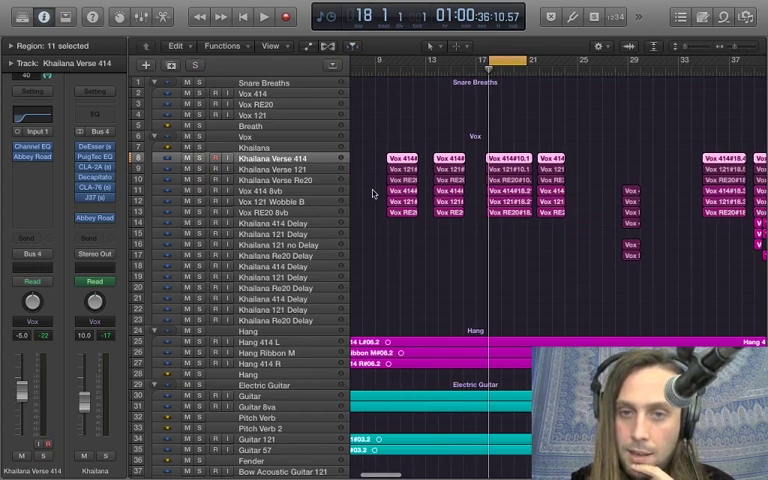
Select the verse vocal regions, then the octave-down vocal regions on tracks 11–13
mouse_move(374, 153)
left_mouse_down()
mouse_move(755, 173)
mouse_move(698, 181)
left_mouse_up()
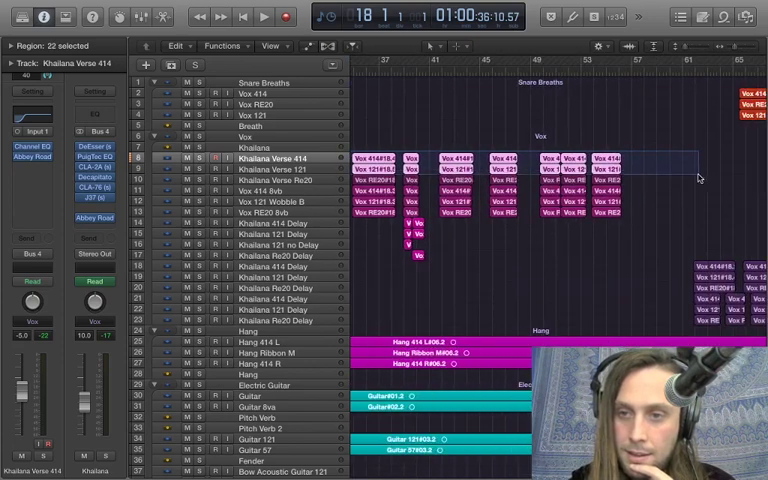
scroll(698, 181, "left", 10)
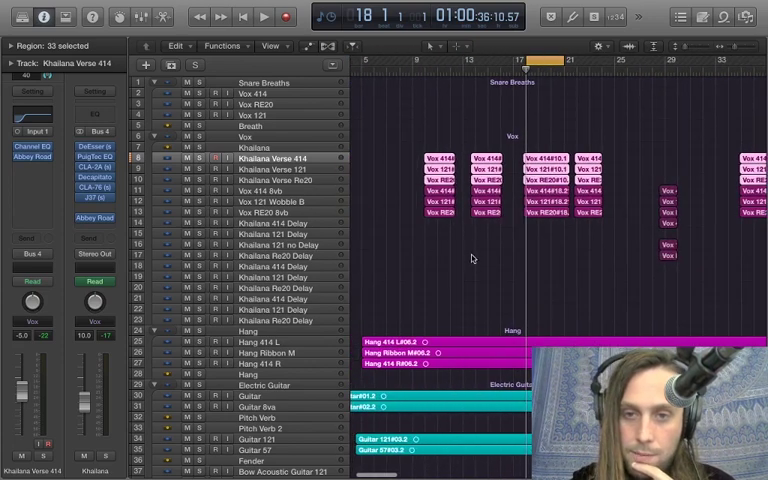
left_click(455, 247)
mouse_move(400, 188)
left_mouse_down()
mouse_move(571, 225)
mouse_move(567, 230)
left_mouse_up()
Clear the region selection and solo tracks 11–13, starting with Vox 414 8vb
left_click(563, 238)
left_click(302, 191)
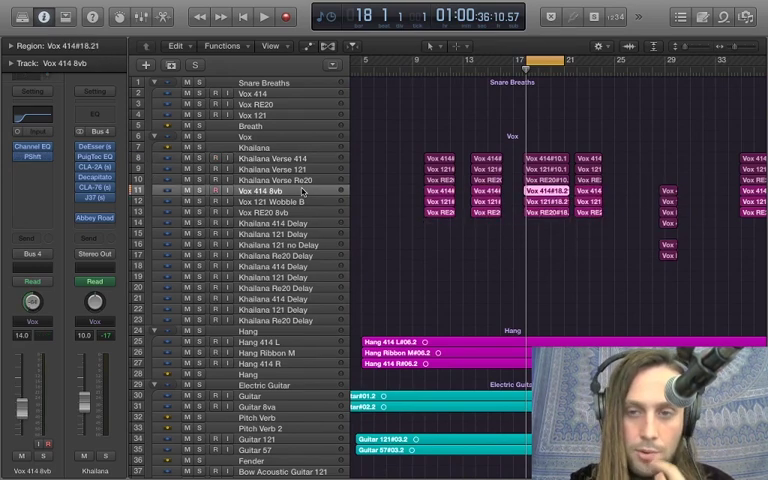
left_click(199, 191)
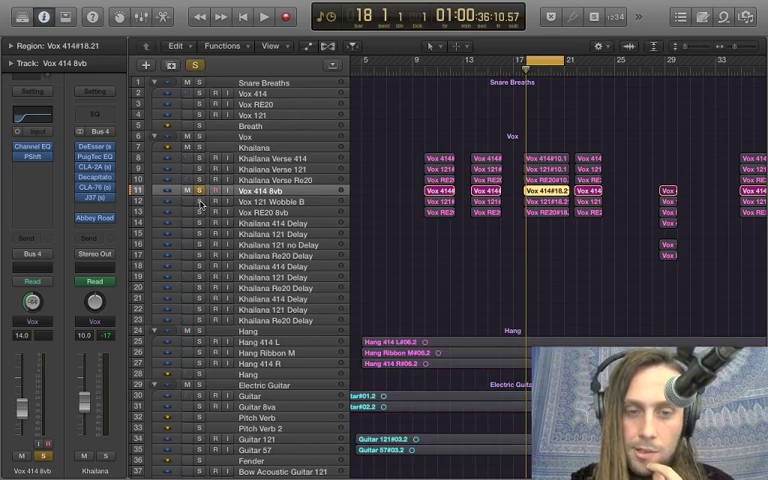
left_click(199, 201)
left_click(200, 212)
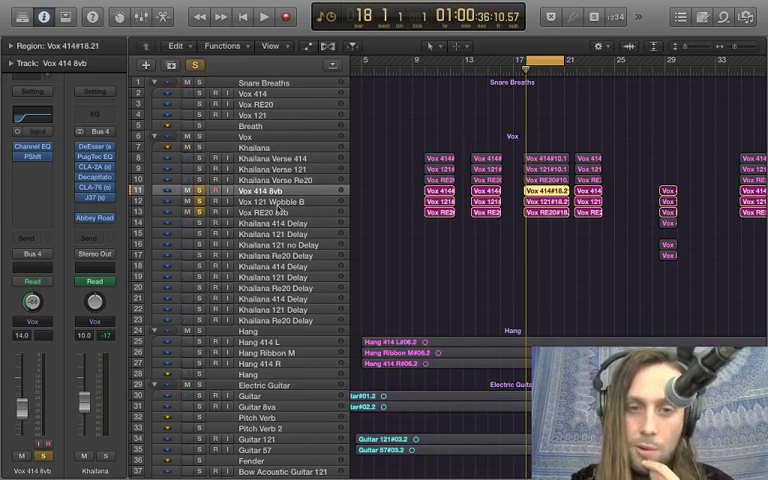
Step through the Vox 121 Wobble B, Vox 414 8vb and Vox RE20 8vb tracks
left_click(268, 203)
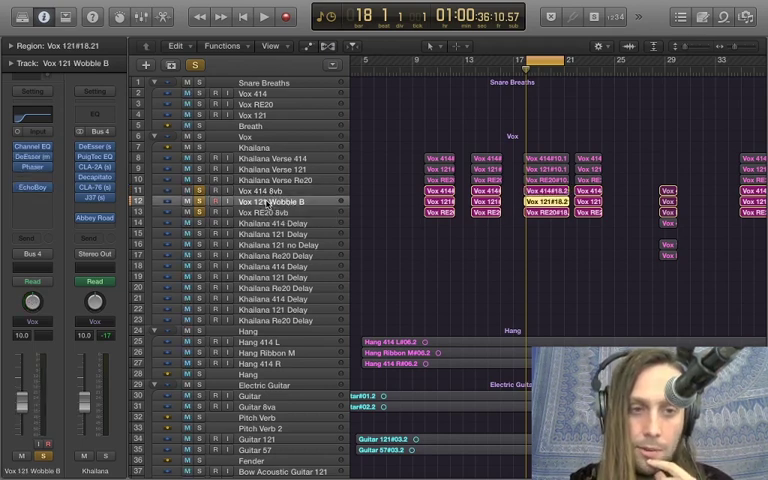
key("Up")
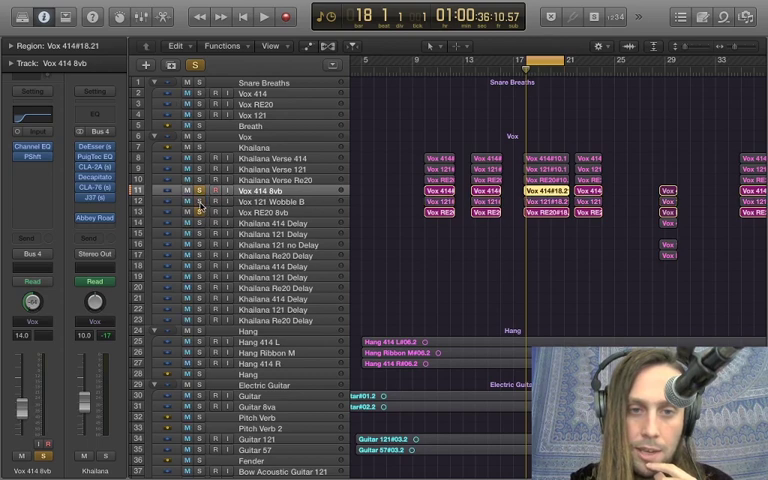
left_click(302, 202)
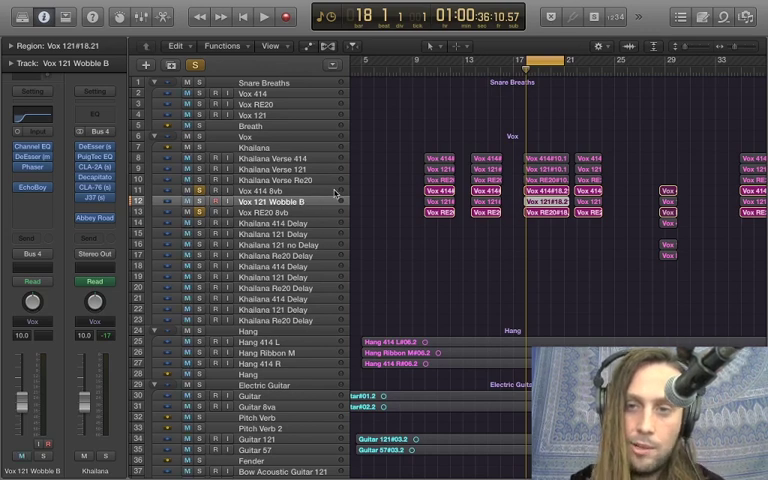
left_click(260, 191)
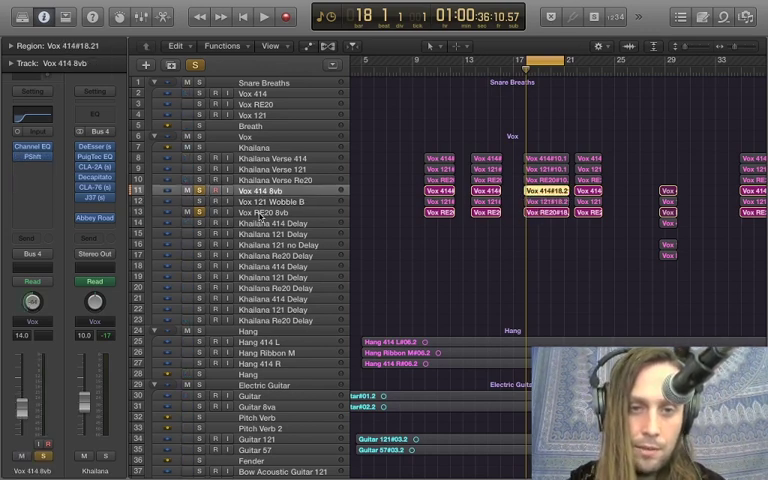
left_click(272, 214)
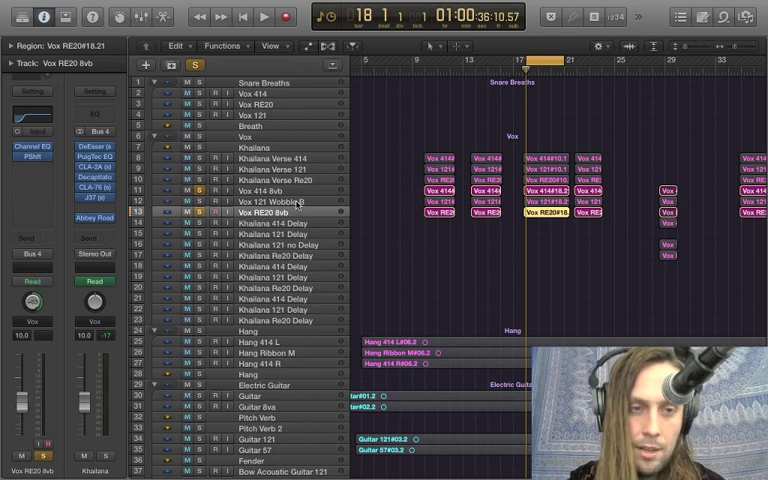
Inspect the −12 semitone Pitch Shifters on Vox RE20 8vb and Vox 414 8vb, then play
left_click(31, 156)
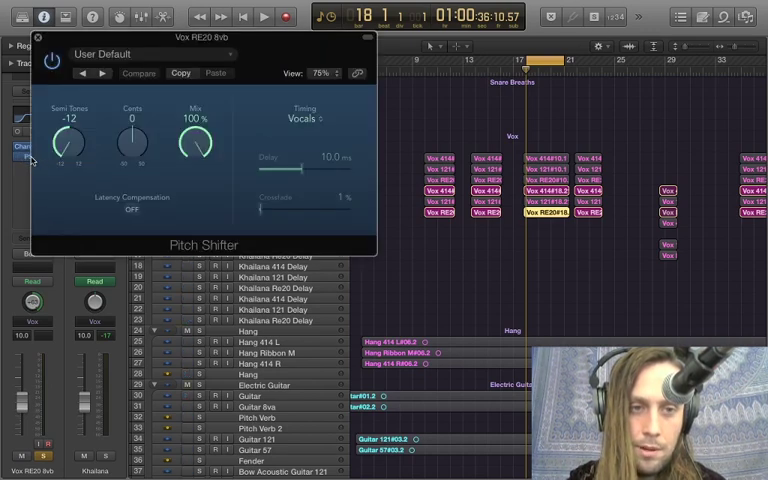
left_click(37, 38)
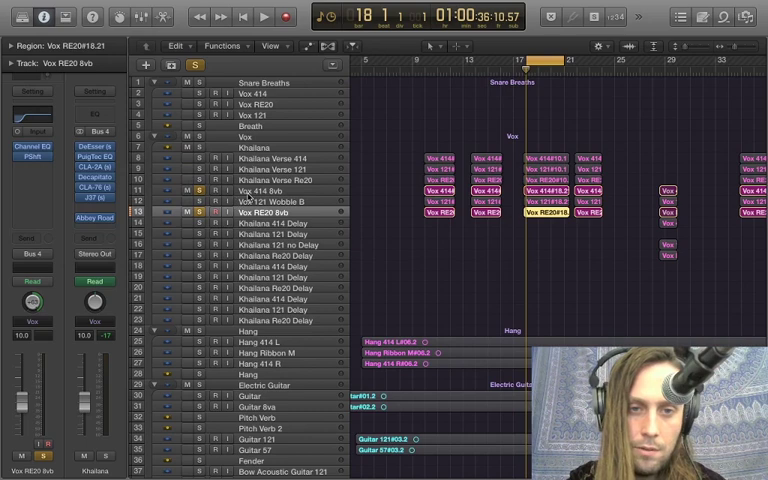
left_click(244, 192)
left_click(31, 157)
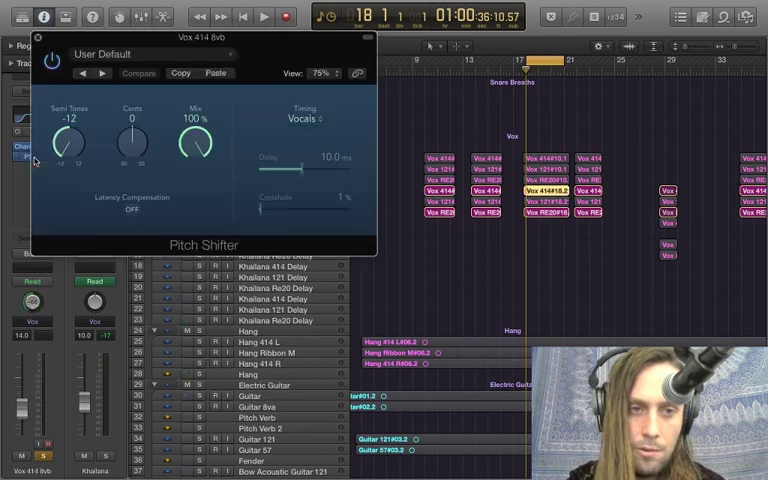
left_click(37, 38)
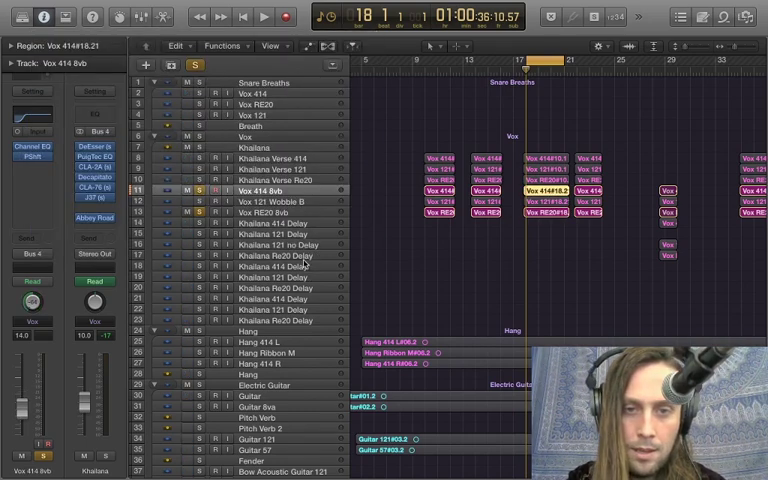
key("space")
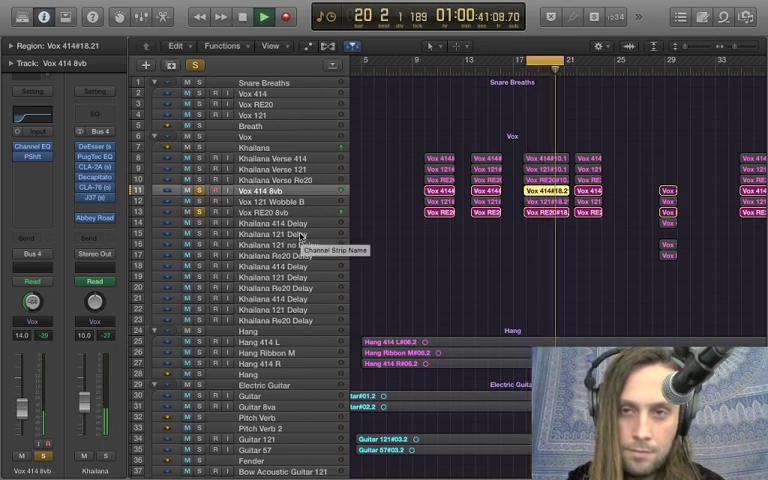
Stop playback, clear the octave-down solos, and solo Vox 414 8vb
key("space")
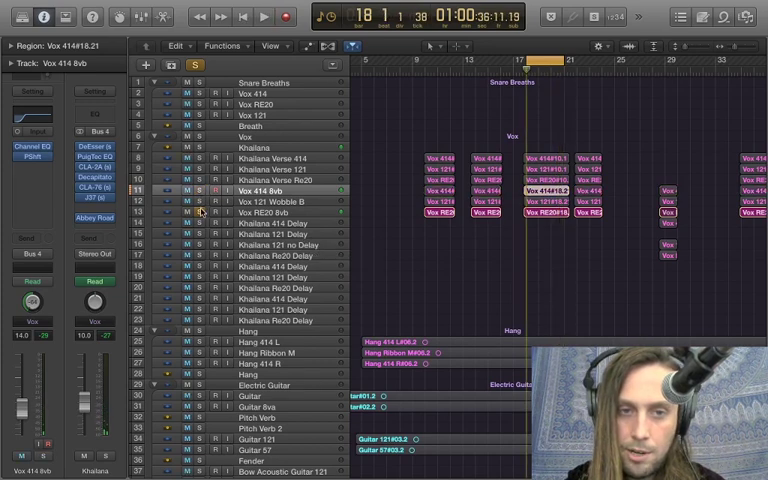
left_click(200, 212)
left_click(262, 213)
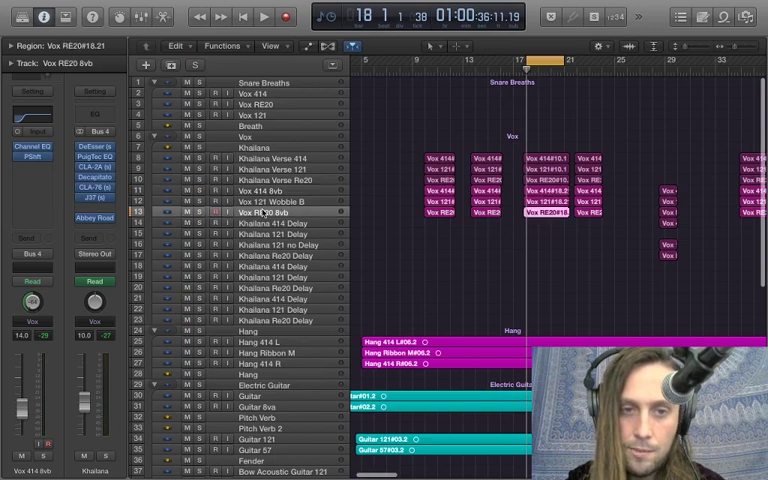
left_click(228, 191)
left_click(199, 191)
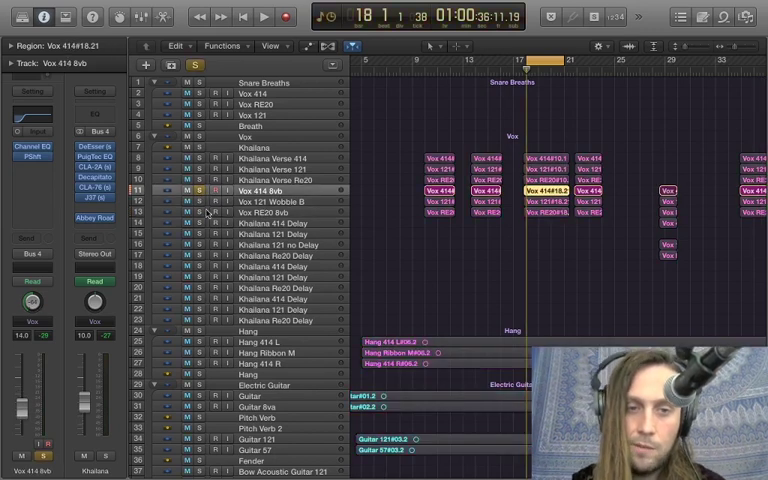
Check Vox 414 8vb's pitch shifter, add Vox RE20 8vb to the solo, and play briefly
left_click(34, 157)
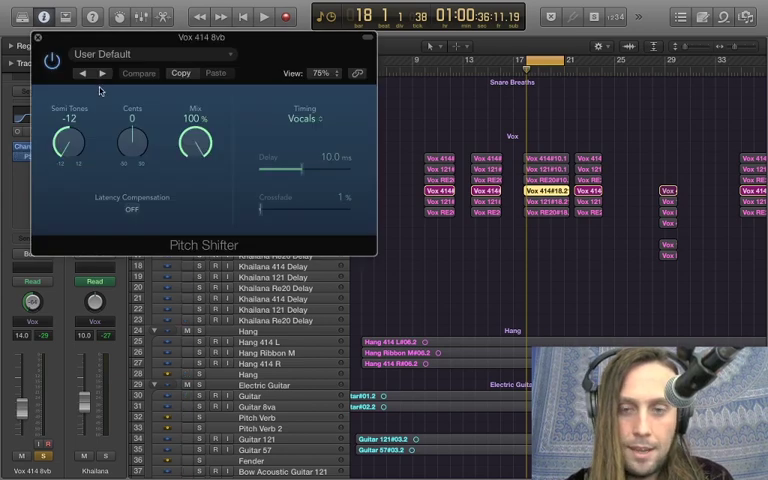
left_click(38, 37)
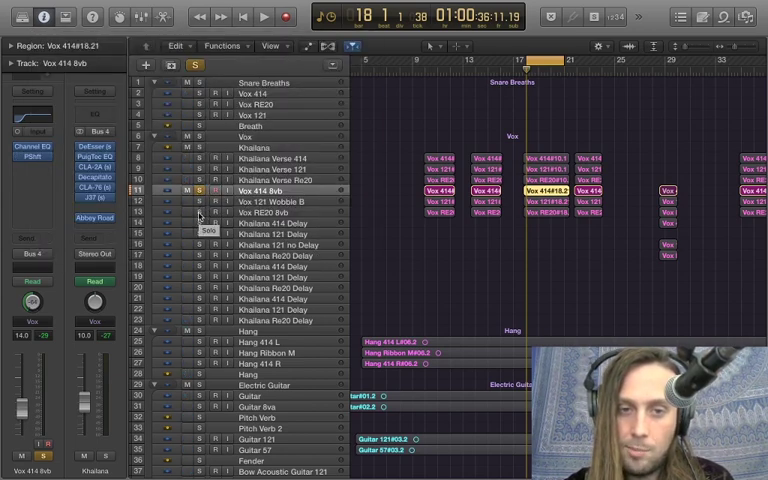
left_click(199, 212)
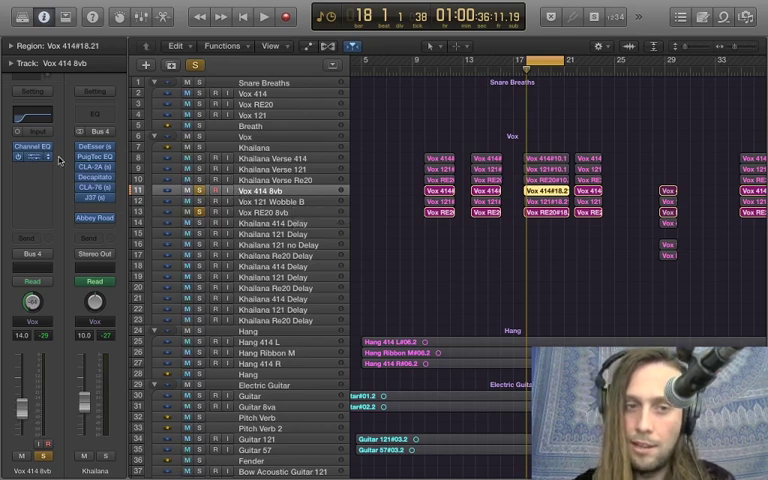
key("space")
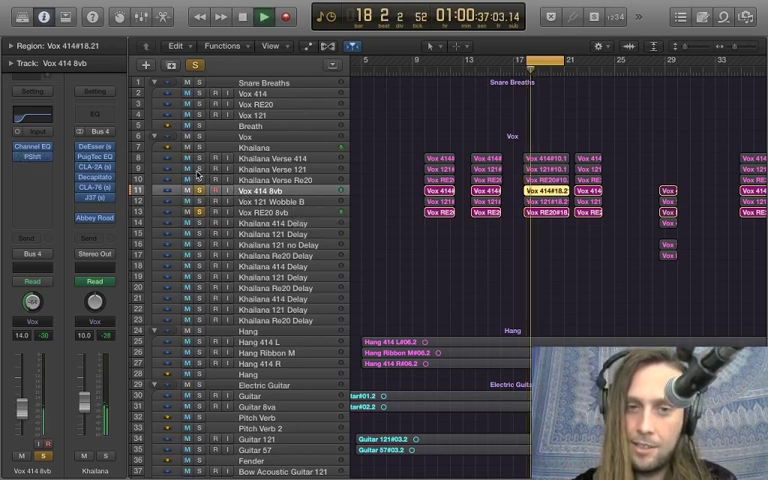
key("space")
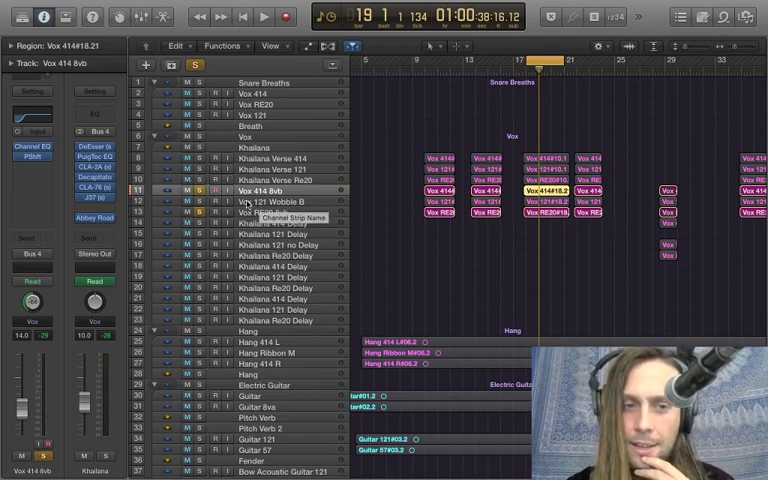
scroll(258, 300, "down", 3)
scroll(260, 335, "down", 3)
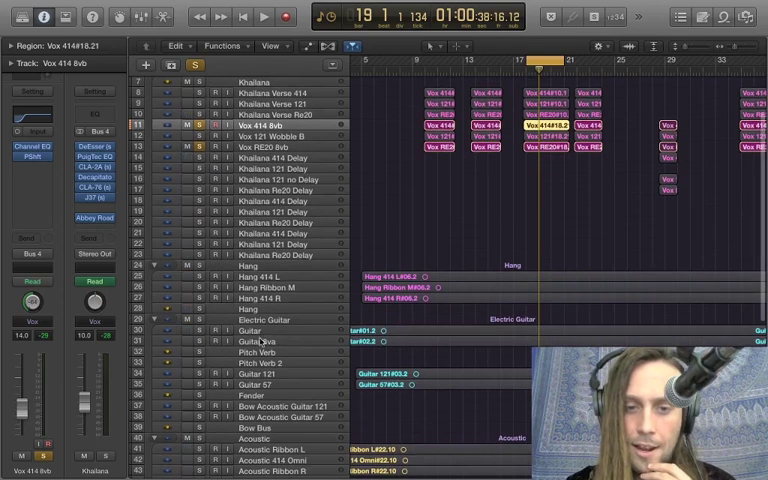
Check and close the Pitch Verb track's pitch shifter settings
left_click(256, 354)
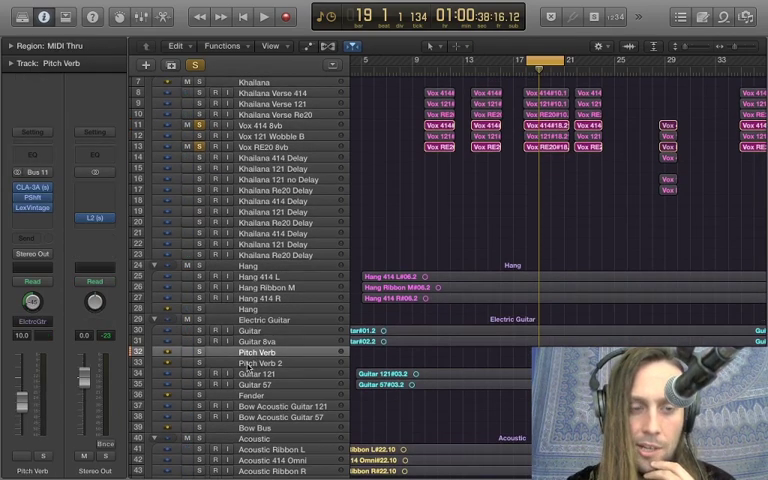
left_click(35, 199)
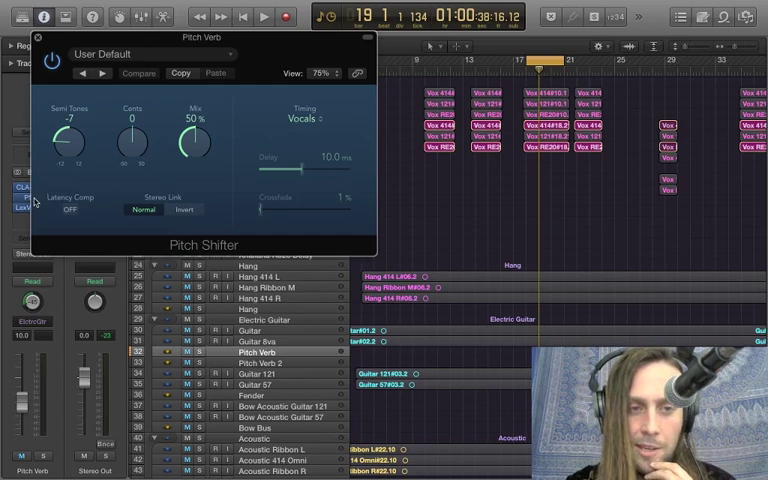
left_click(37, 38)
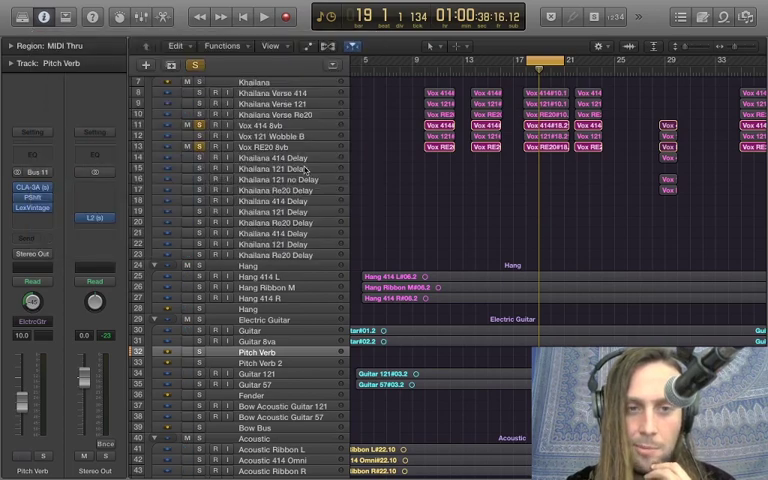
scroll(229, 123, "up", 3)
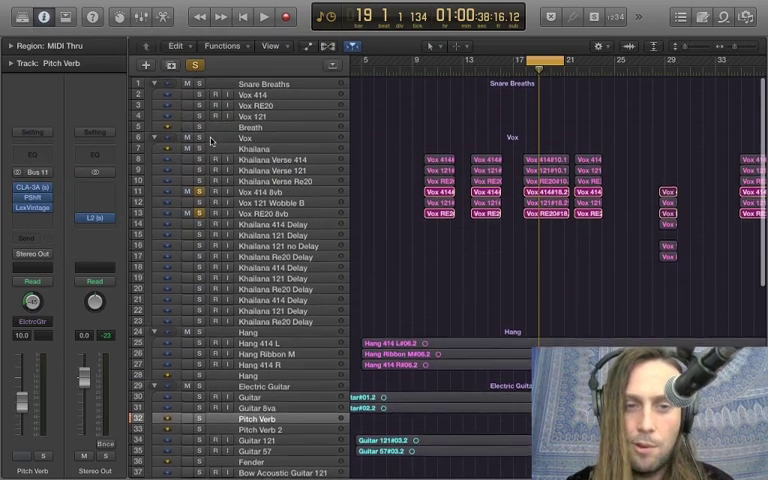
Clear all solos, solo Vox 414 8vb and Vox RE20 8vb, and play them briefly
left_click(197, 65)
left_click(199, 190)
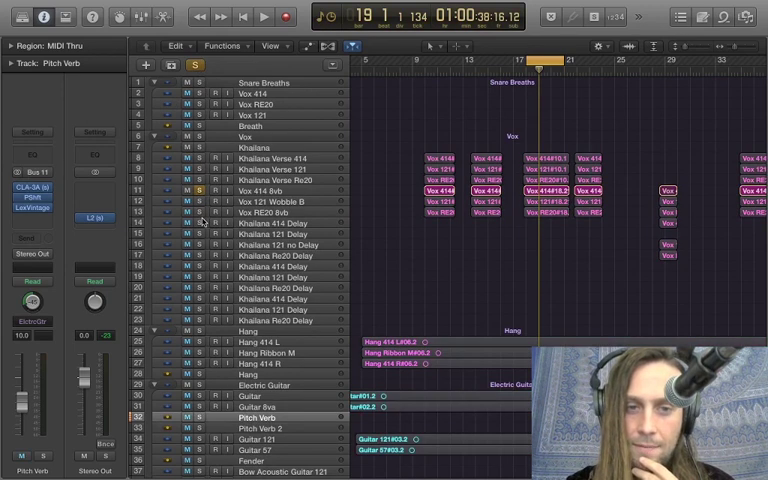
left_click(200, 213)
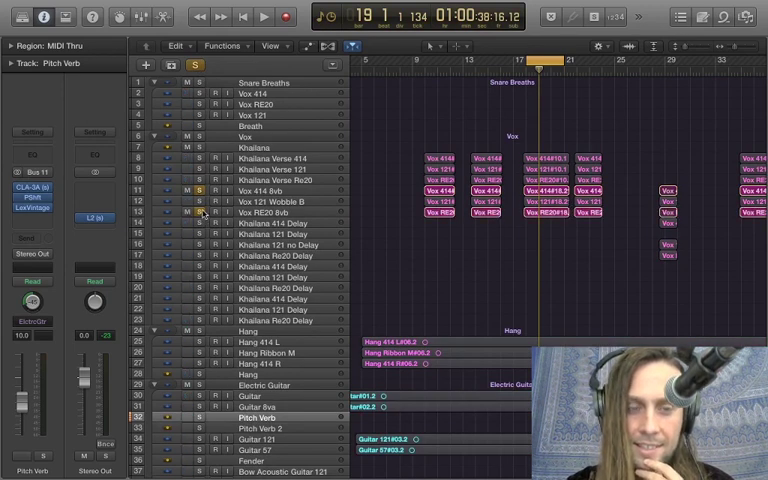
left_click(258, 203)
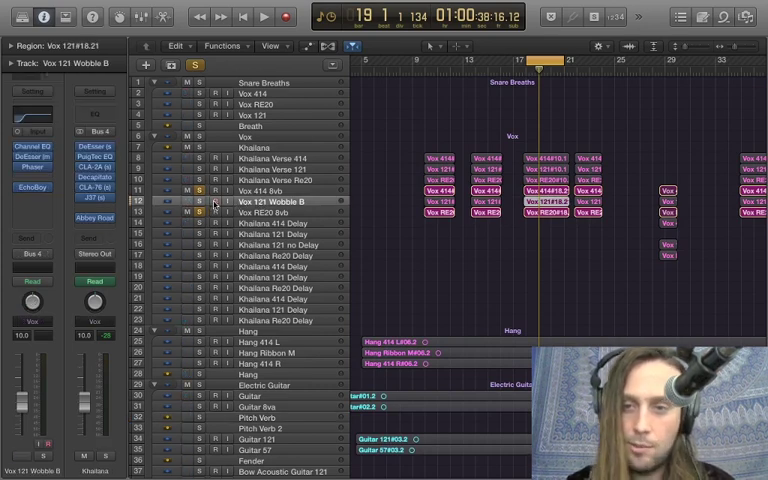
key("space")
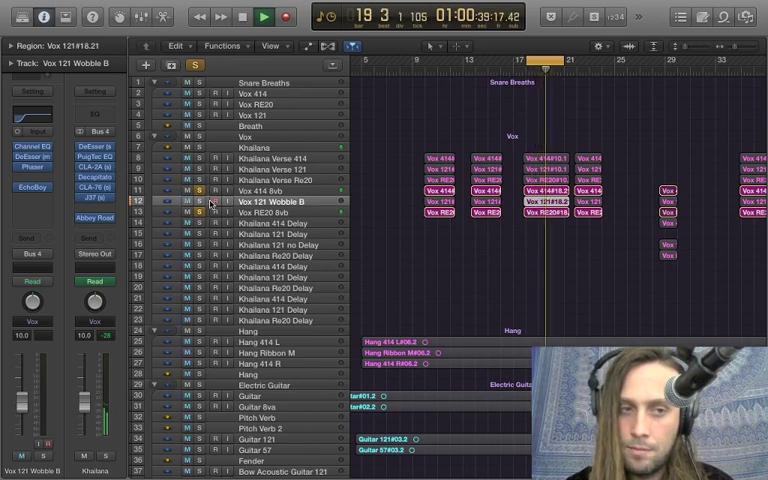
left_click(242, 190)
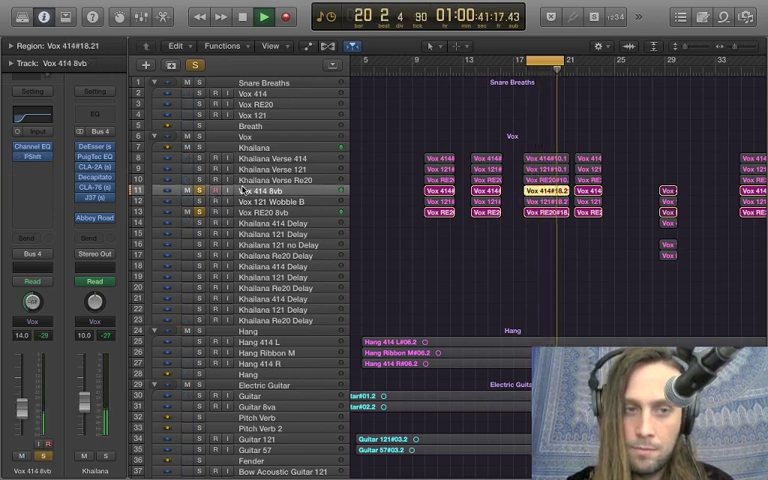
key("space")
Reselect Vox 121 Wobble B and move the solo from tracks 11 and 13 onto it
left_click(248, 201)
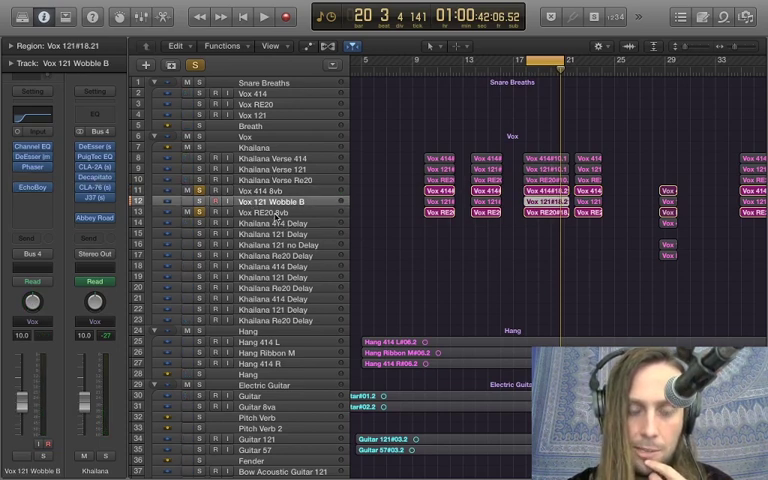
left_click(199, 212)
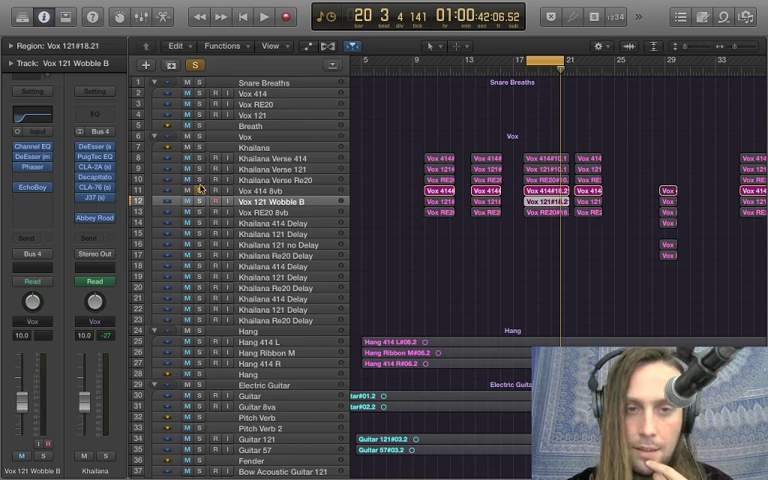
left_click(199, 190)
left_click(199, 201)
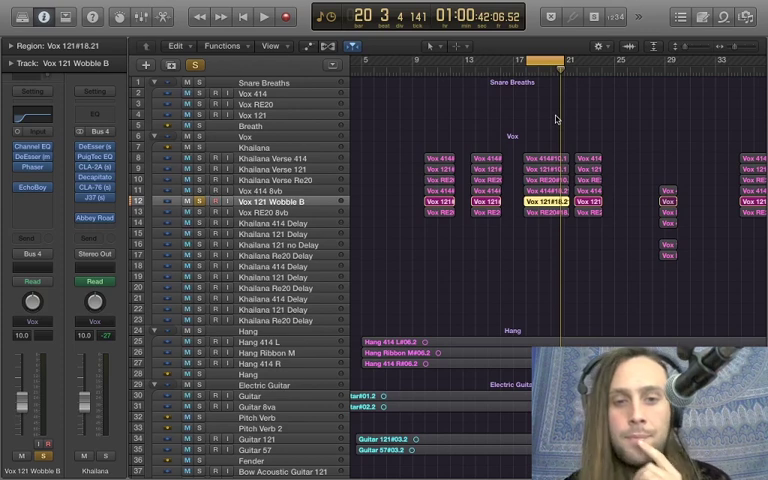
Inspect and close the Wobble B track's DeEsser settings twice
left_click(30, 156)
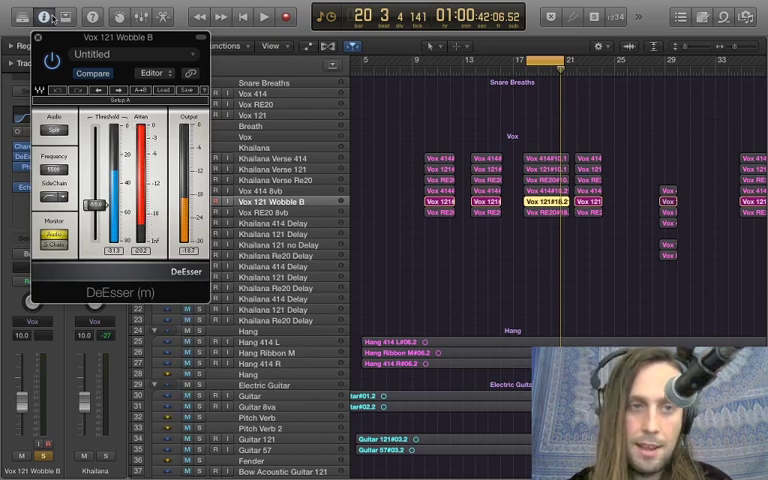
left_click(37, 39)
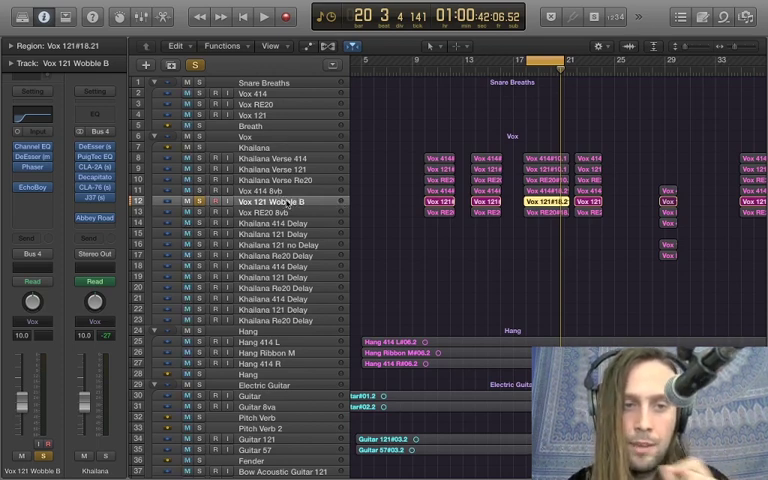
left_click(35, 157)
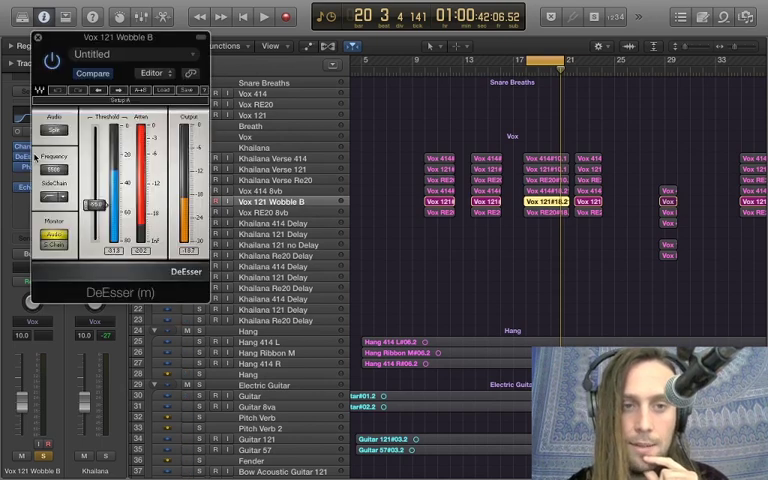
left_click(37, 40)
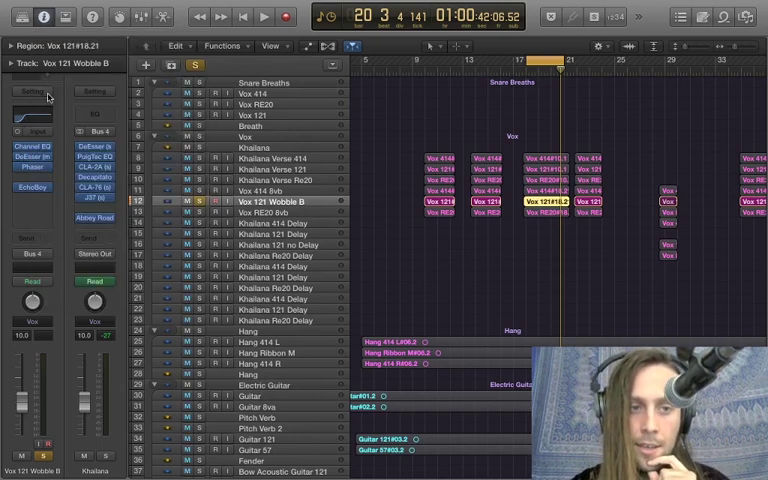
left_click(37, 168)
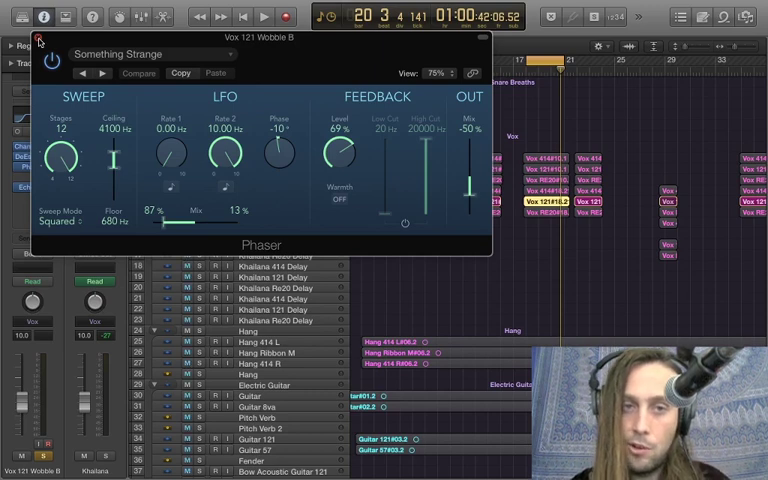
left_click(38, 39)
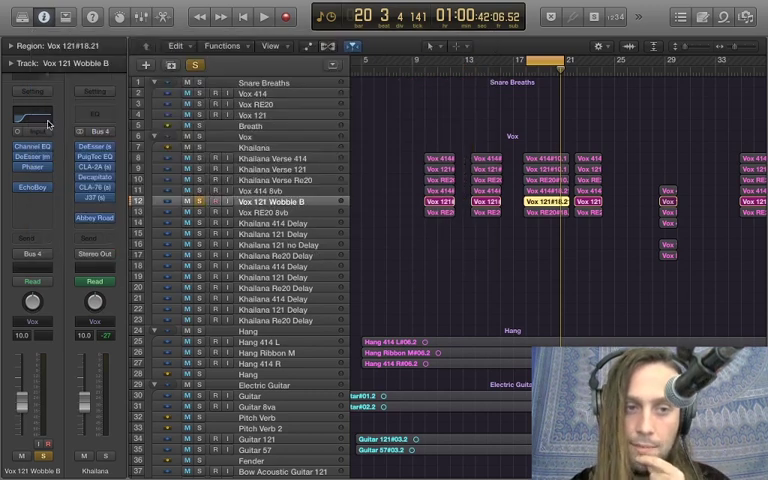
left_click(30, 168)
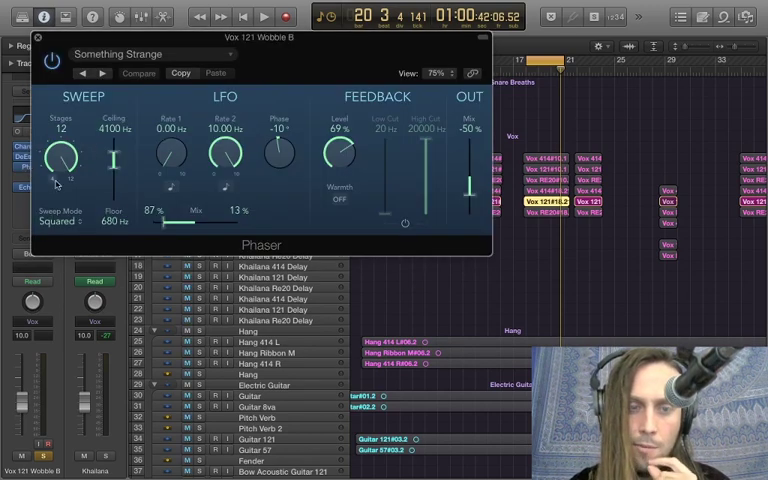
left_click(37, 39)
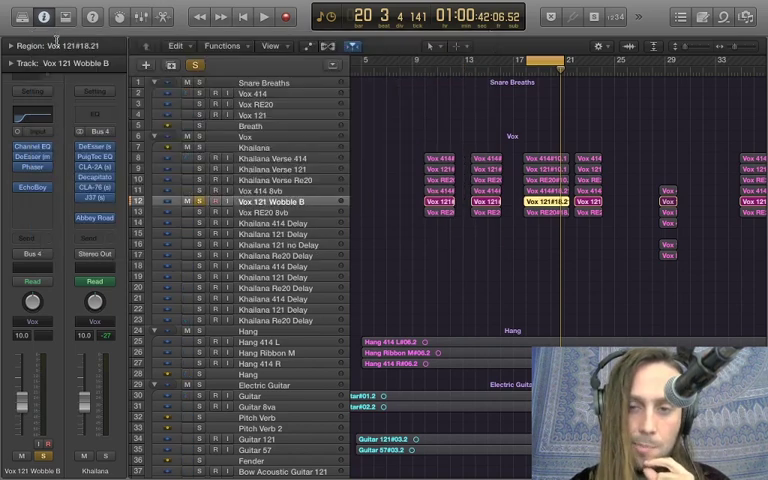
key("space")
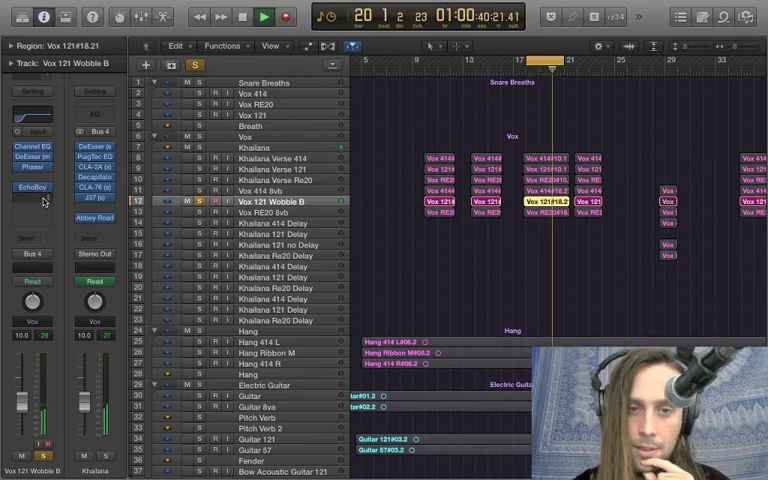
key("space")
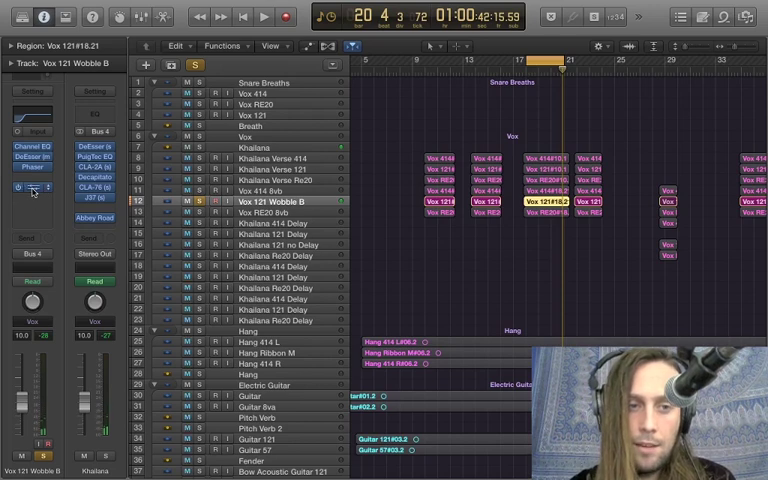
Check Wobble B's EchoBoy delay, then toggle the Wobble B and Vox 414 8vb solos
left_click(32, 189)
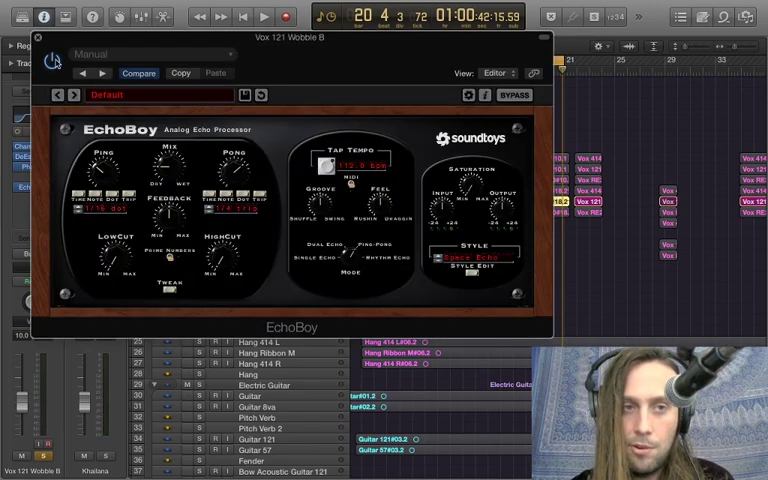
left_click(39, 39)
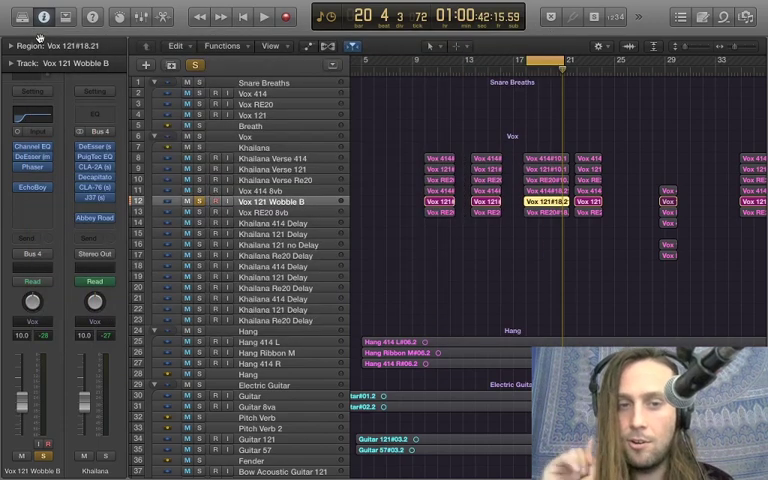
left_click(201, 203)
left_click(200, 191)
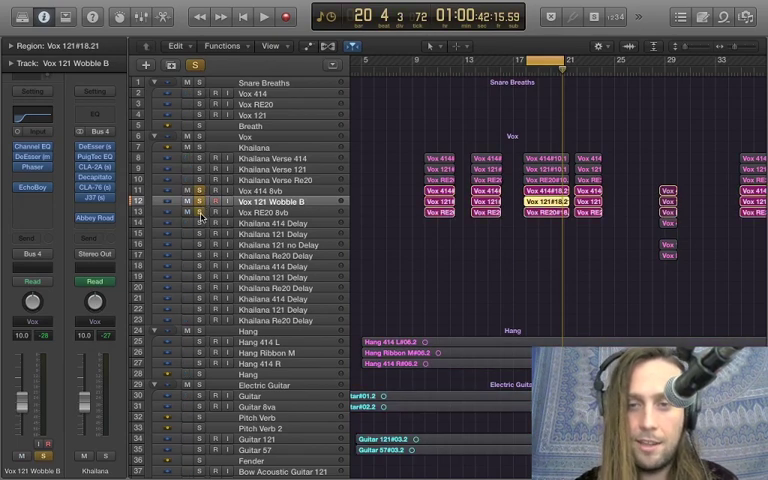
Play and stop the soloed harmony section twice around bars 18–20
key("space")
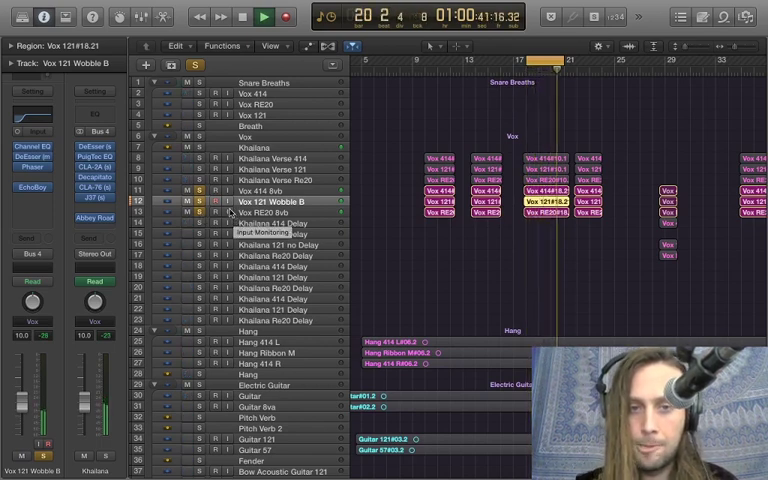
key("space")
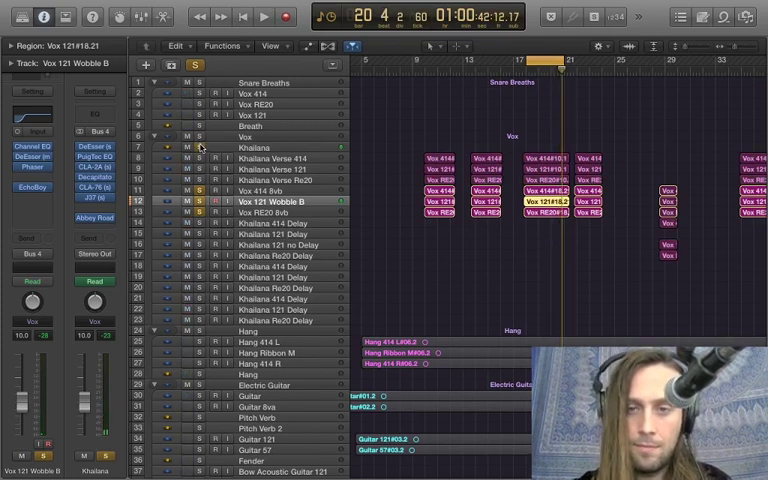
key("space")
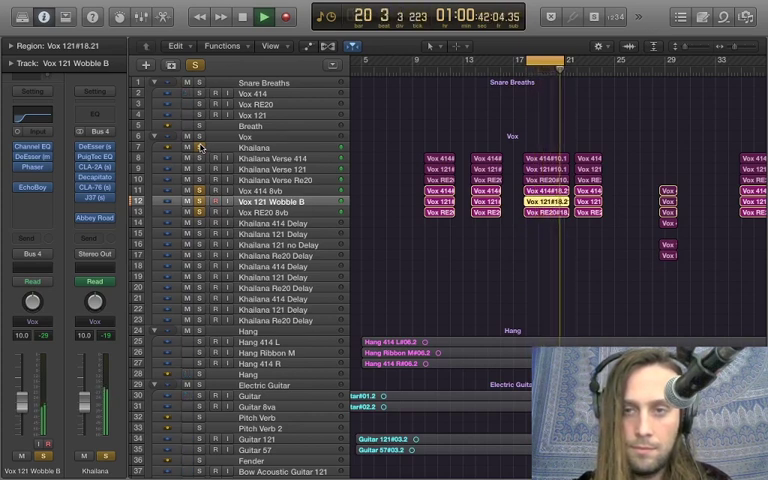
key("space")
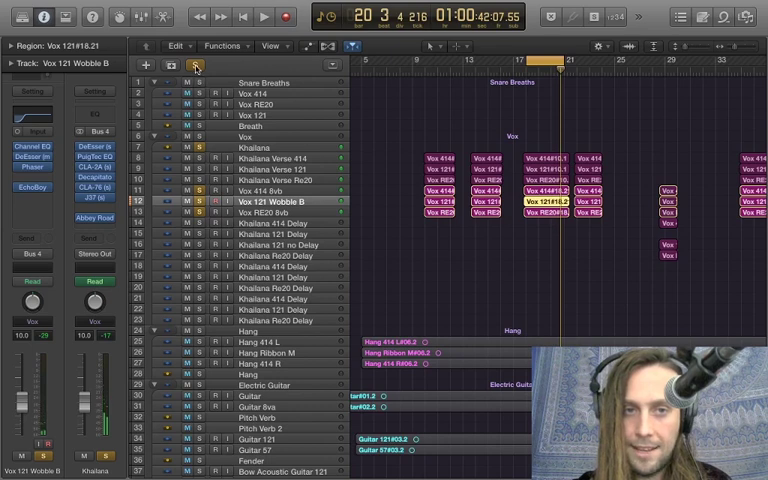
Clear all solos, extend the cycle range to bar 25, and play that section
left_click(197, 67)
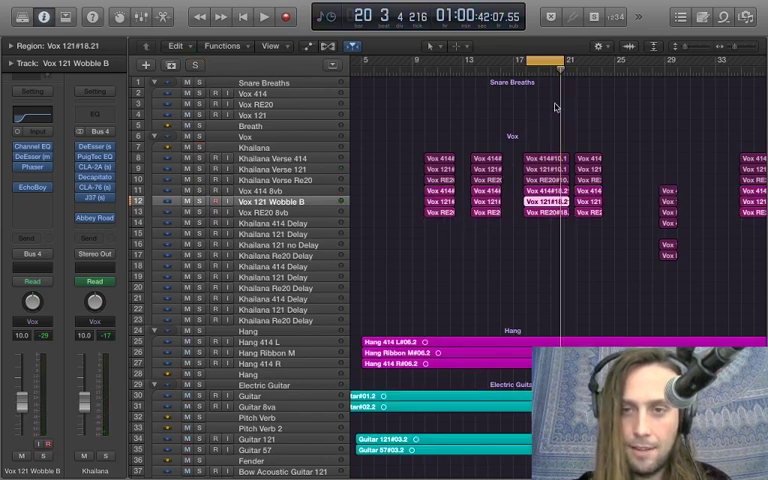
scroll(556, 107, "right", 5)
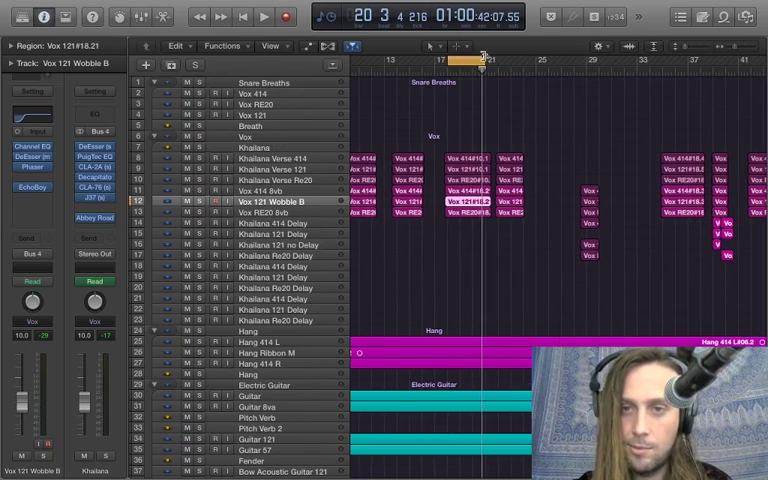
left_click_drag(483, 58, 538, 60)
key("space")
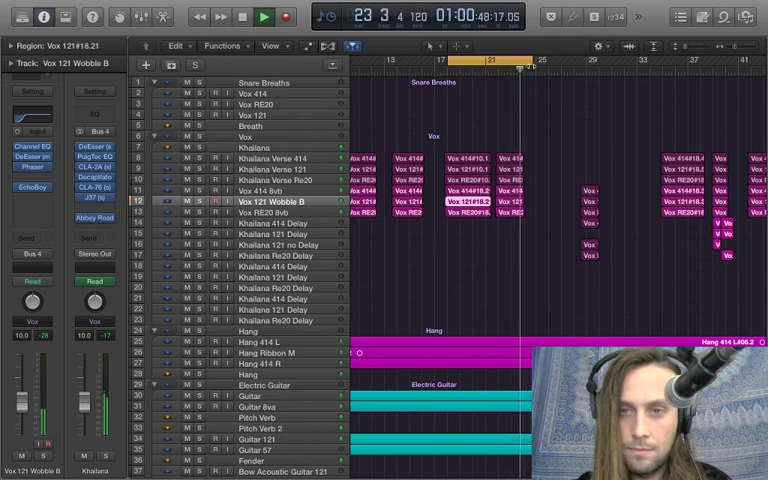
key("space")
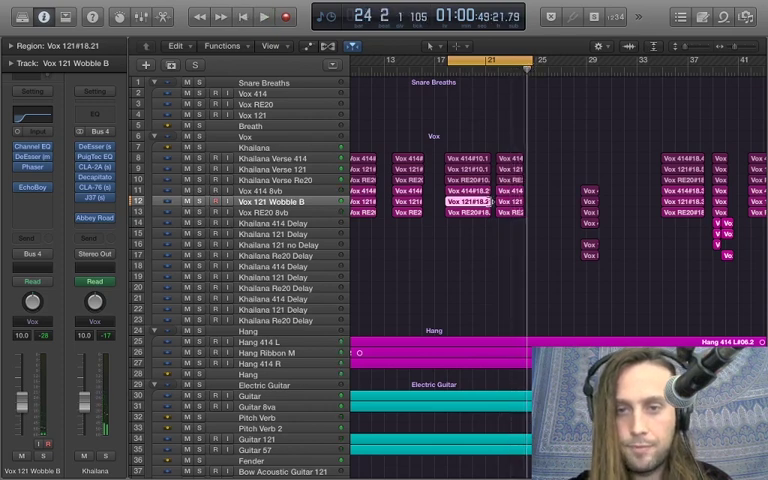
Deselect the Vox 121 region and compare Vox 414 8vb with Vox RE20 8vb, ending on Vox 414 8vb
left_click(479, 248)
left_click(281, 190)
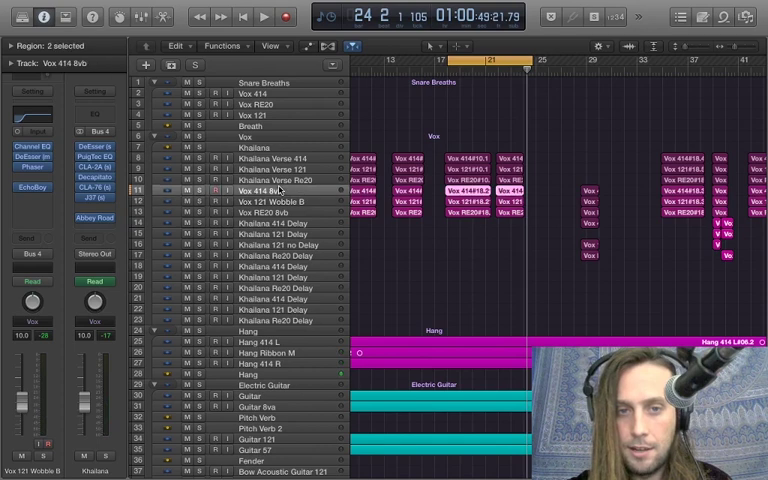
left_click(276, 212)
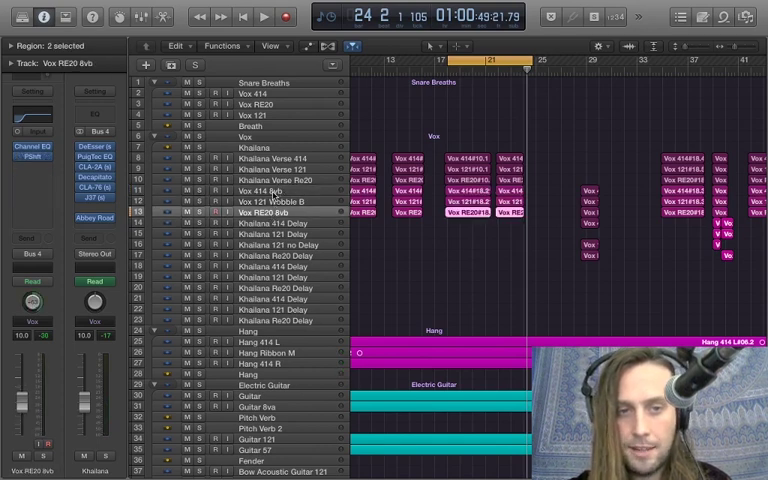
left_click(273, 191)
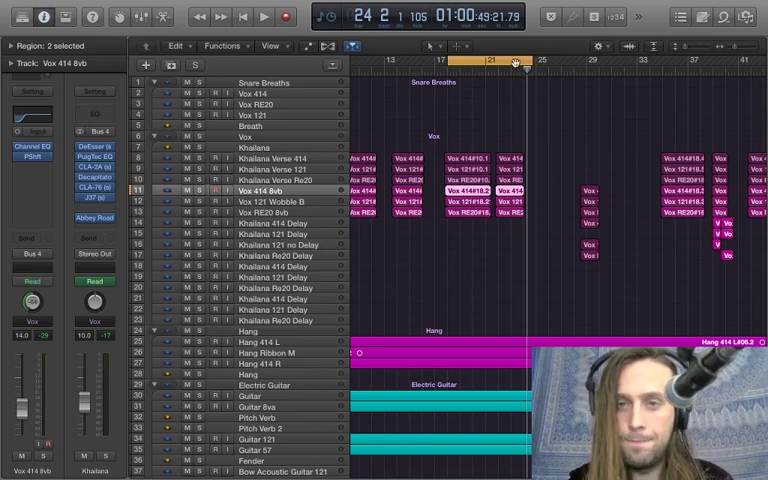
scroll(591, 189, "right", 6)
scroll(595, 185, "right", 4)
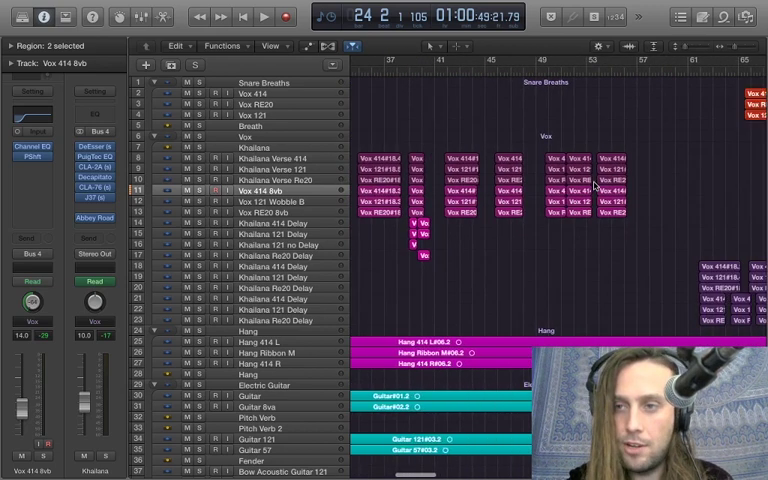
scroll(595, 185, "right", 1)
scroll(595, 185, "right", 6)
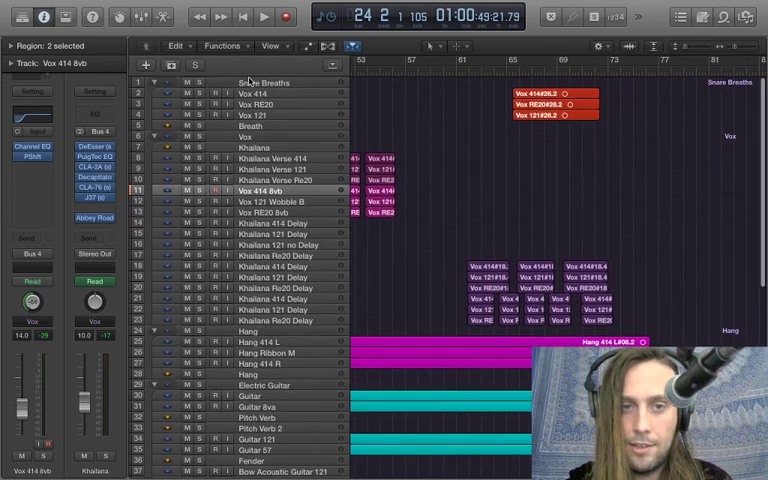
Solo the Snare Breaths group and play it briefly from bar 66
left_click(199, 82)
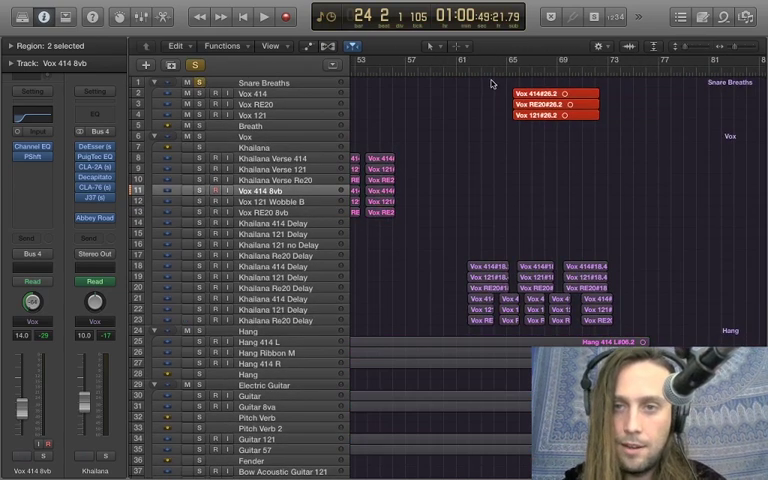
left_click(519, 68)
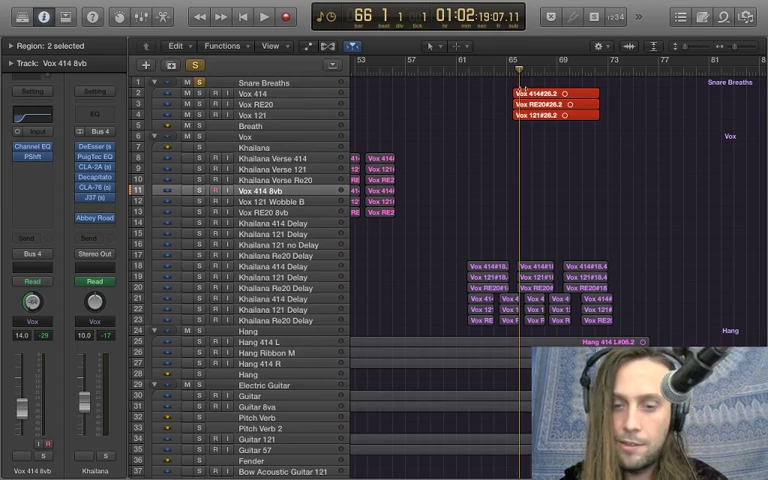
key("space")
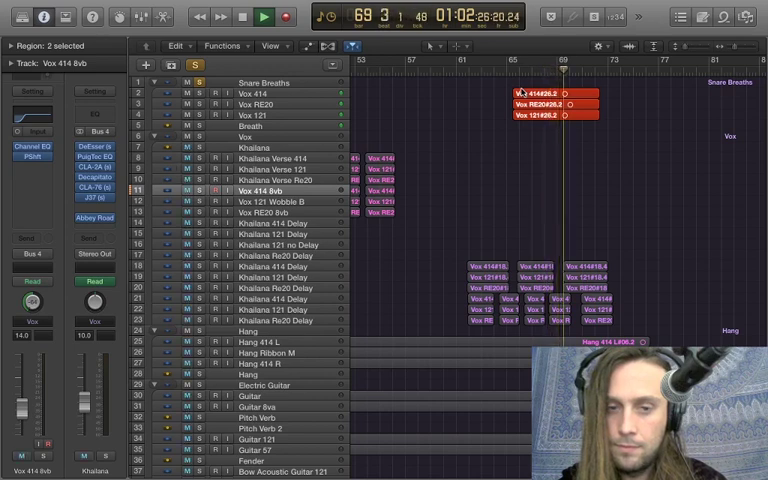
key("space")
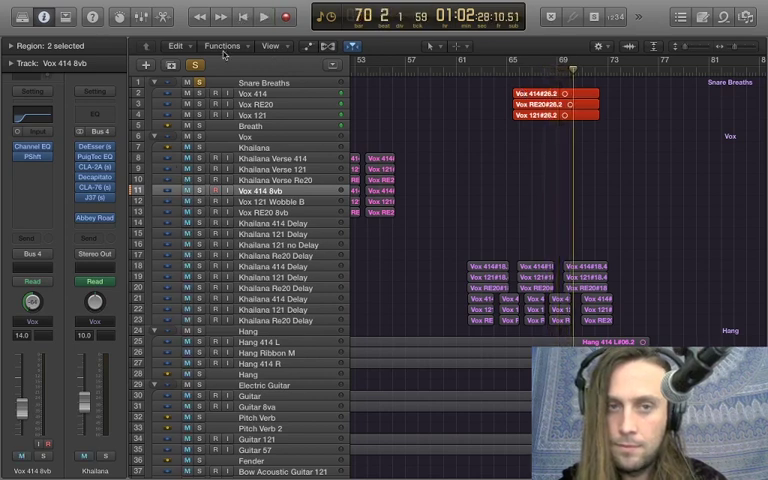
Select Vox 414, inspect the Breath channel's Scheps 73 Snare EQ, then select Vox RE20
left_click(257, 97)
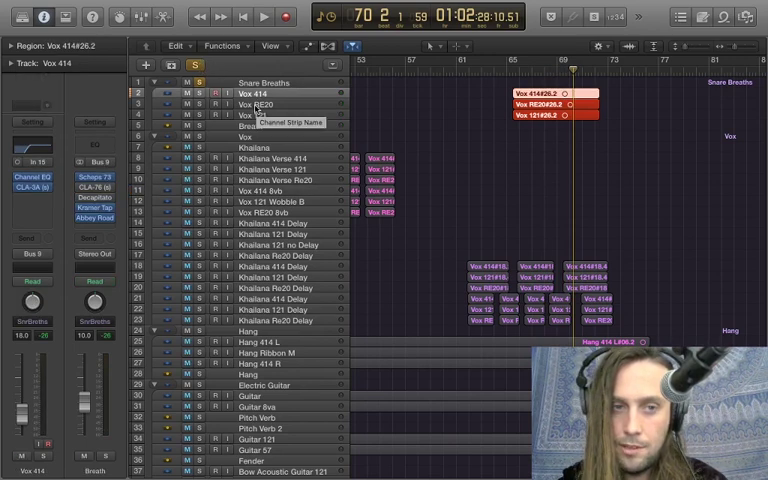
mouse_move(95, 177)
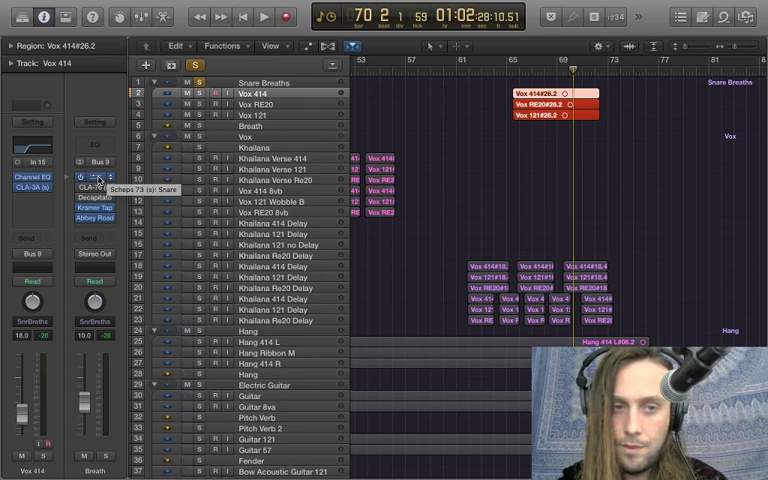
left_click(95, 178)
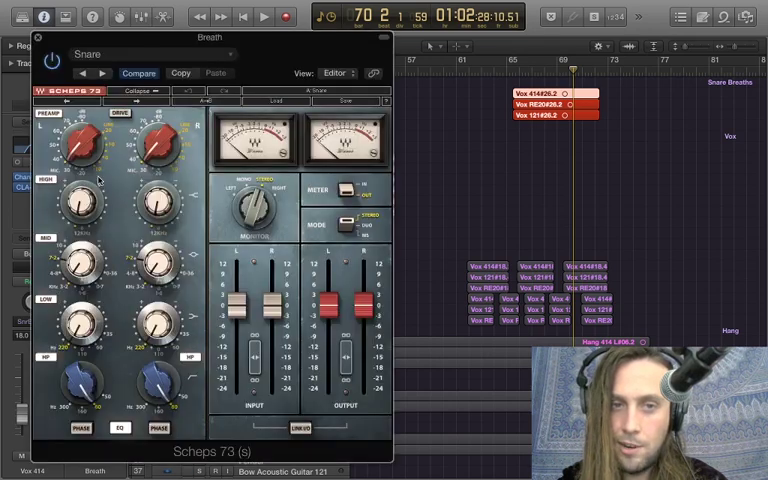
left_click(37, 38)
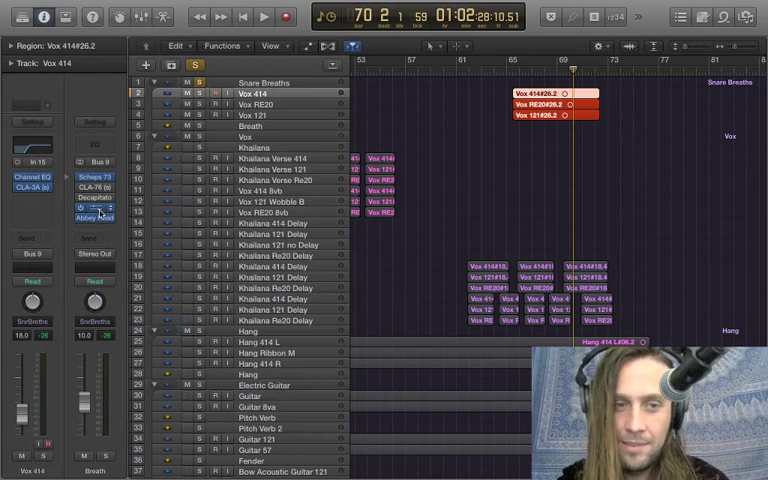
left_click(272, 104)
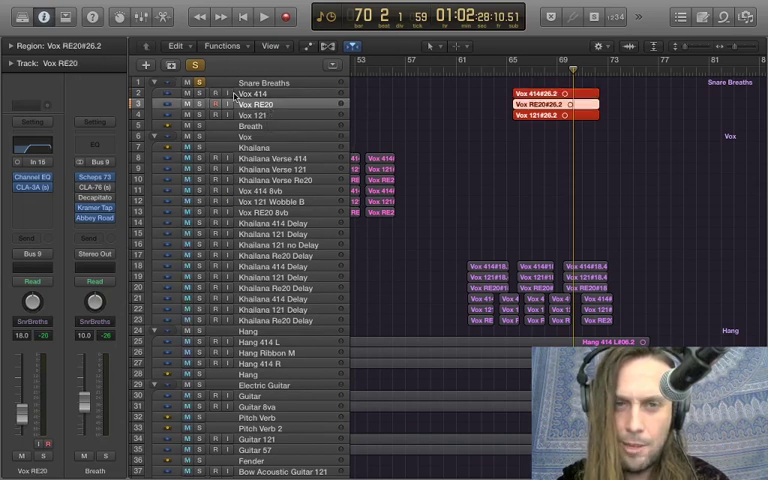
Clear the solos, jump the playhead back to bar 61, and select Khailana Re20 Delay
left_click(195, 66)
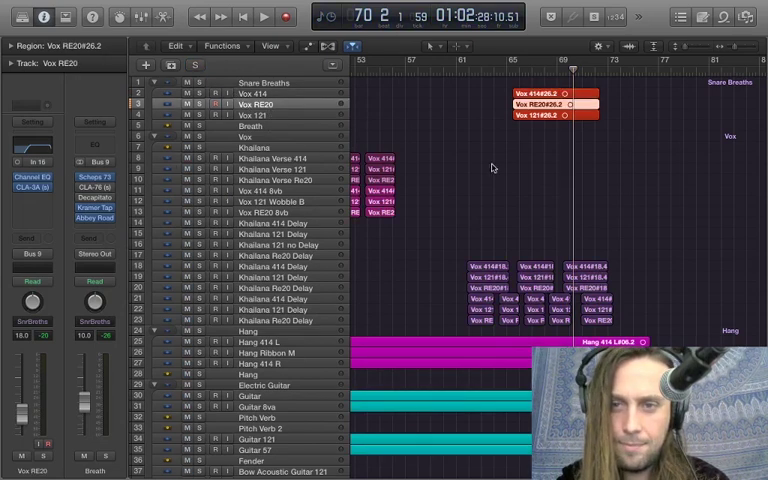
scroll(517, 218, "down", 1)
scroll(517, 218, "up", 1)
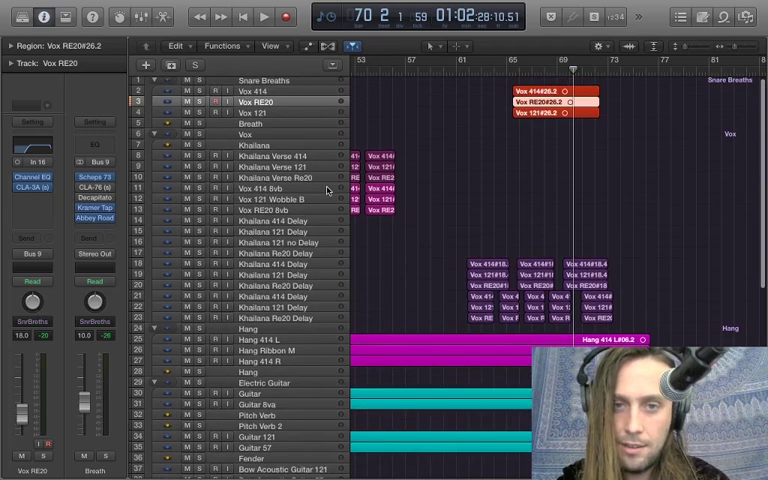
scroll(300, 262, "left", 3)
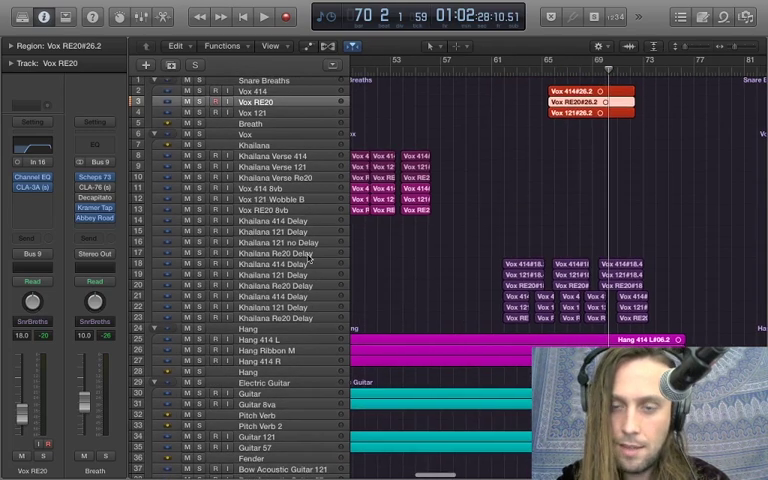
key("alt+comma")
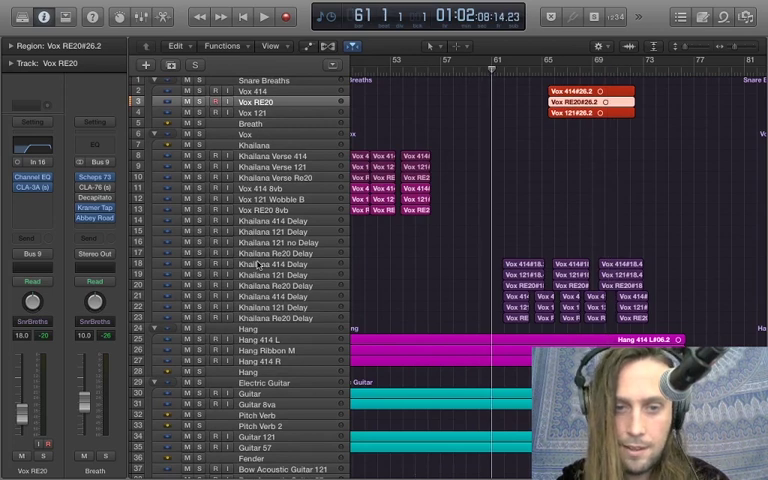
left_click(267, 254)
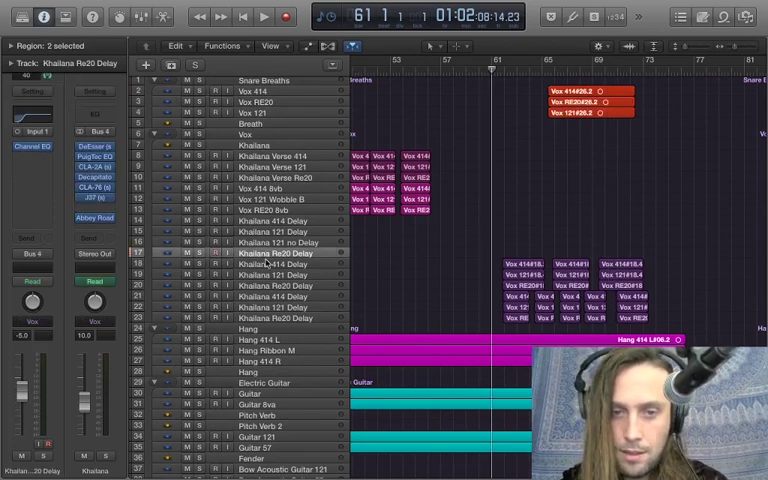
Click through the Khailana 414, 121 and Re20 delay tracks in rows 18–23
left_click(267, 264)
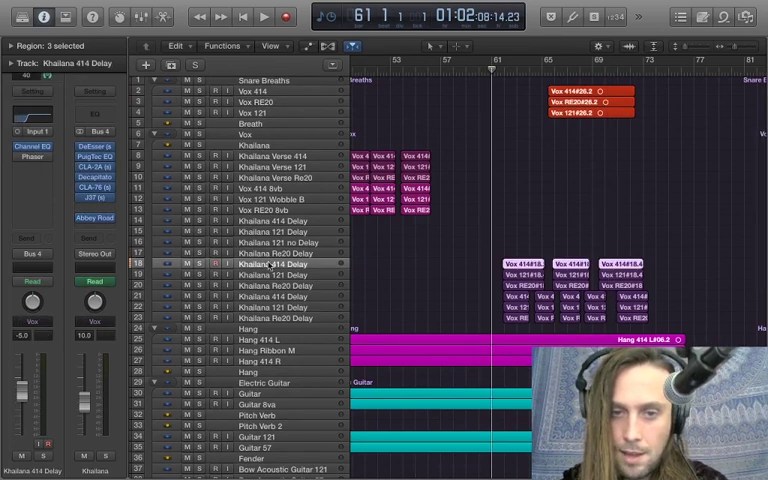
left_click(282, 320, "shift")
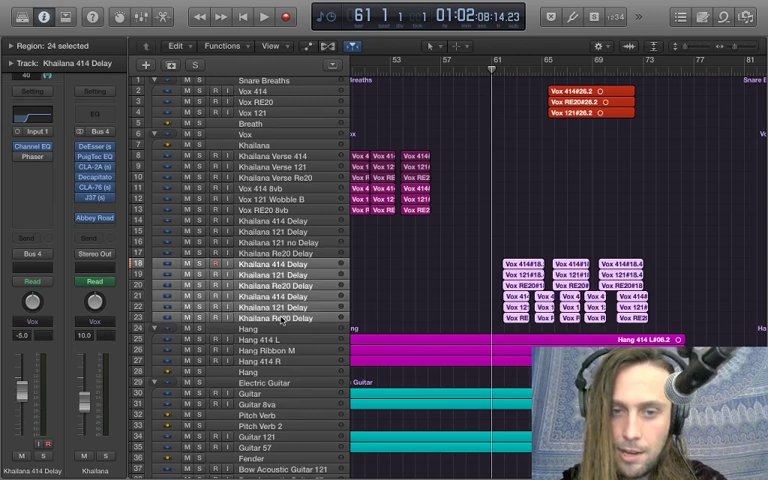
left_click(286, 265)
left_click(279, 275)
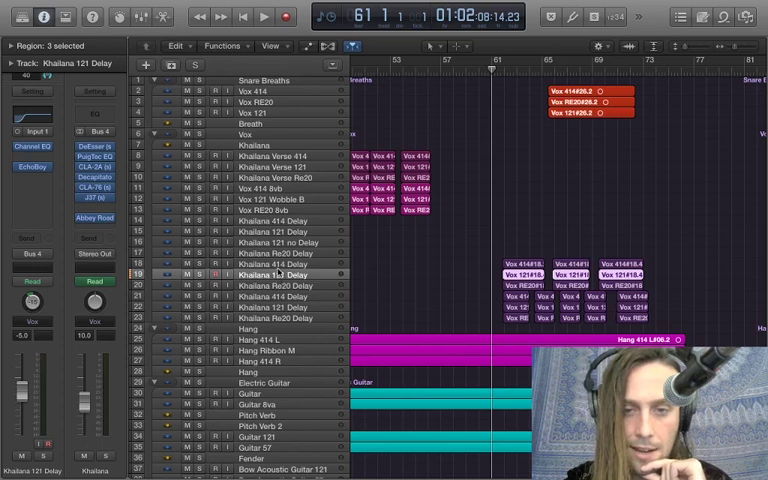
left_click(273, 286)
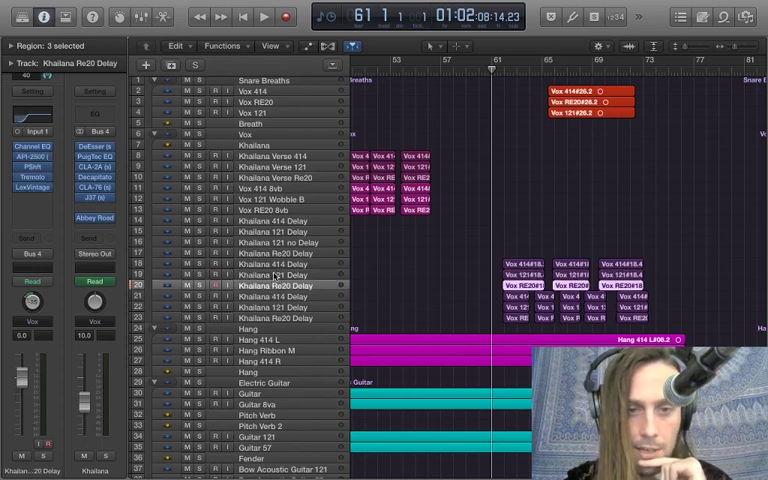
left_click(276, 265)
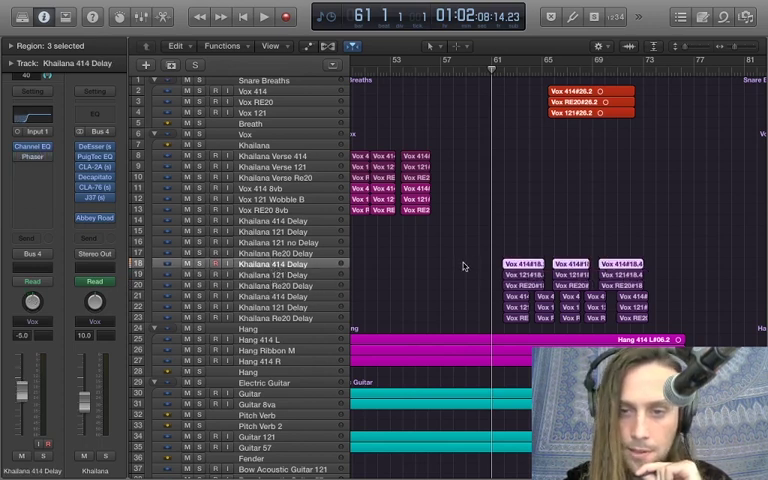
Drag-select the delay regions on the first delay tracks and rows 21–22, then deselect
left_click_drag(463, 266, 628, 288)
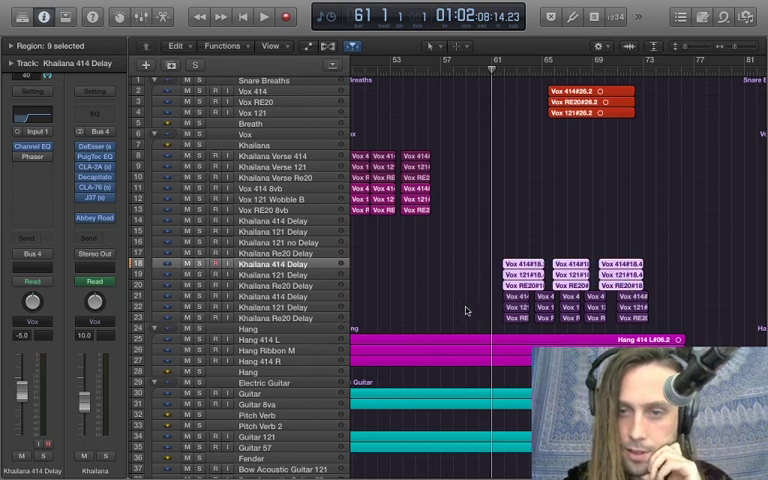
mouse_move(479, 297)
left_mouse_down()
mouse_move(657, 306)
mouse_move(662, 318)
left_mouse_up()
left_click(478, 265)
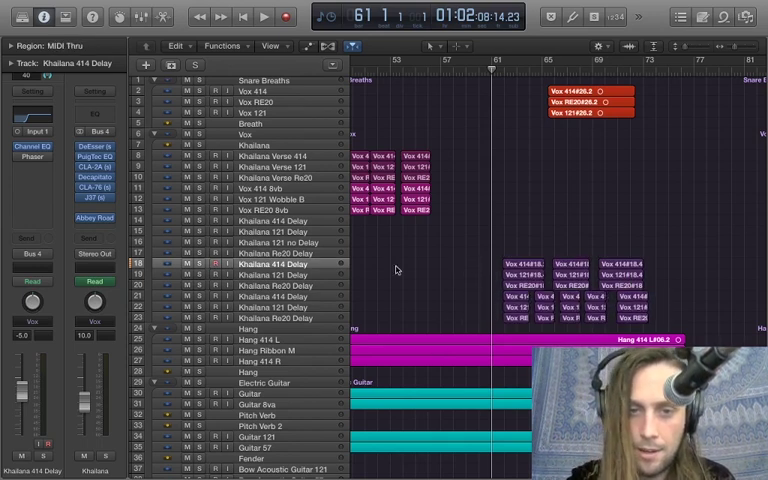
Step through the Khailana delay tracks in rows 17–21, ending on Khailana Re20 Delay in row 20
left_click(296, 278)
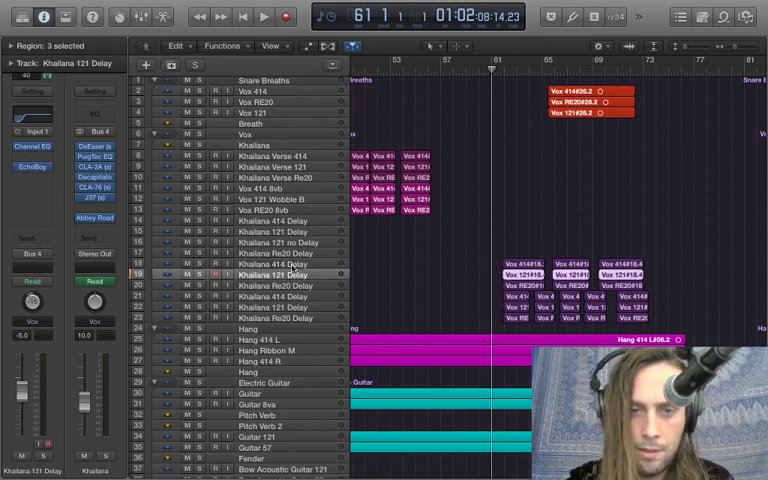
left_click(293, 266)
left_click(291, 274)
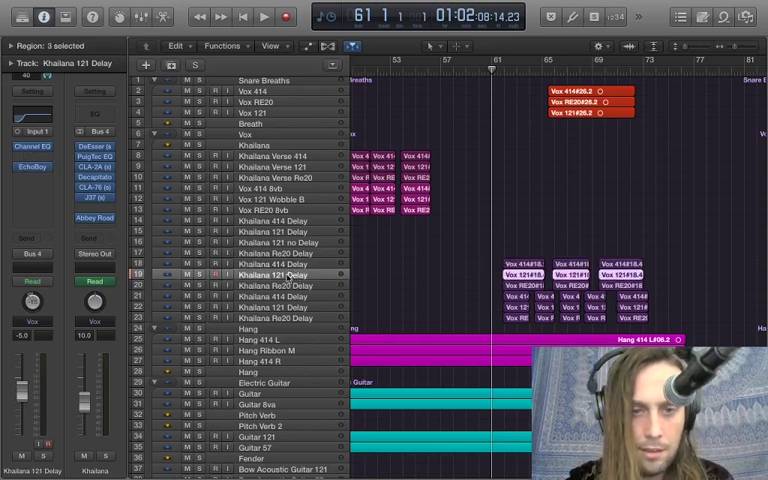
left_click(282, 297)
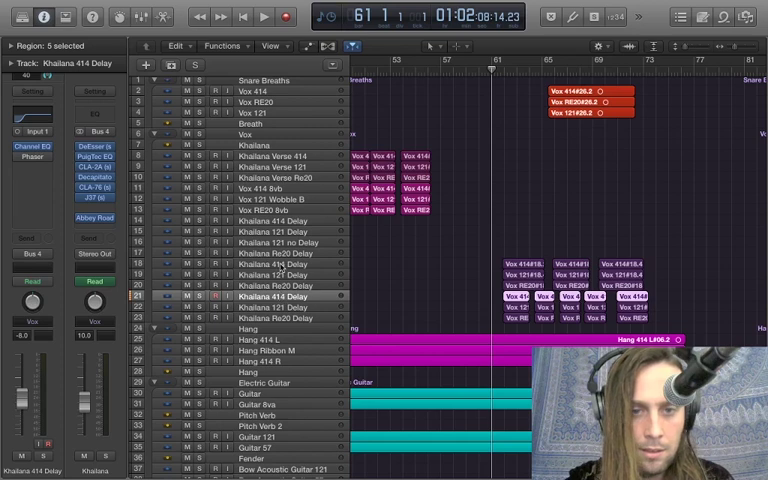
left_click(284, 254)
left_click(282, 265)
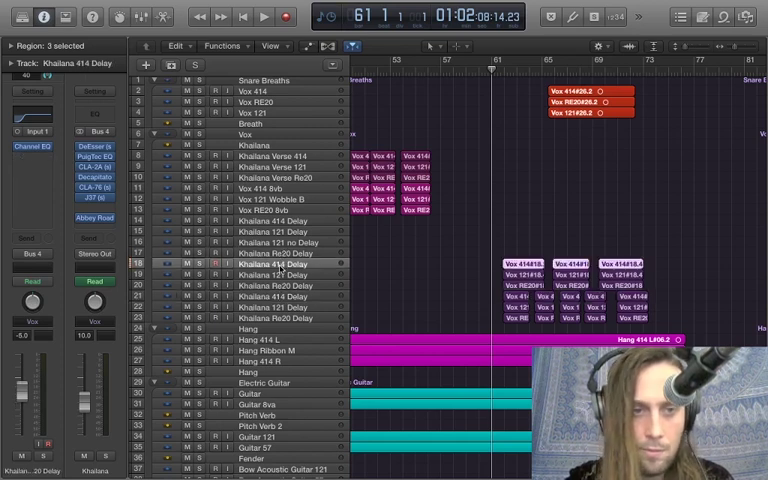
left_click(281, 276)
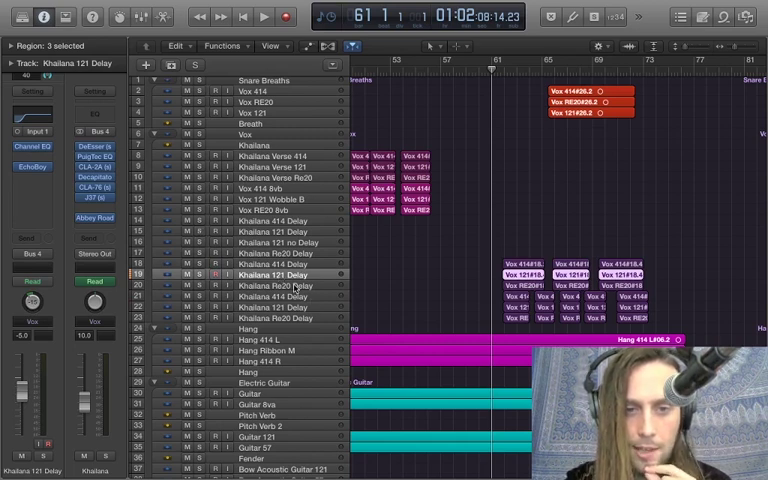
left_click(283, 288)
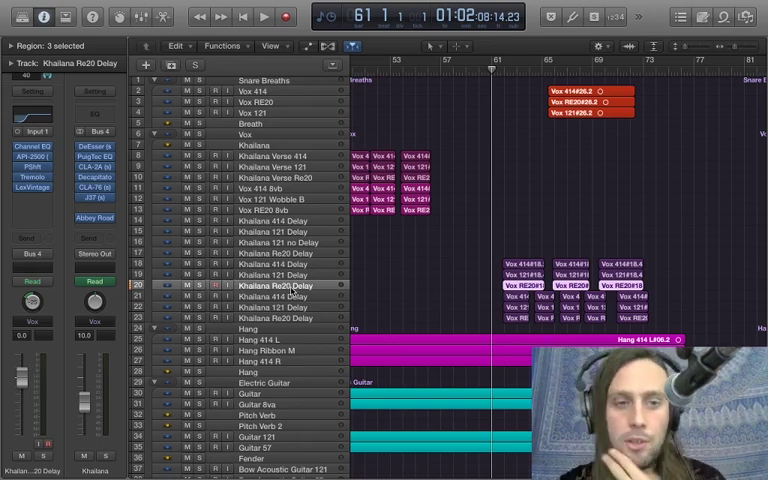
Briefly view the Pitch Shifter and Tremolo plug-ins on Khailana Re20 Delay
left_click(33, 167)
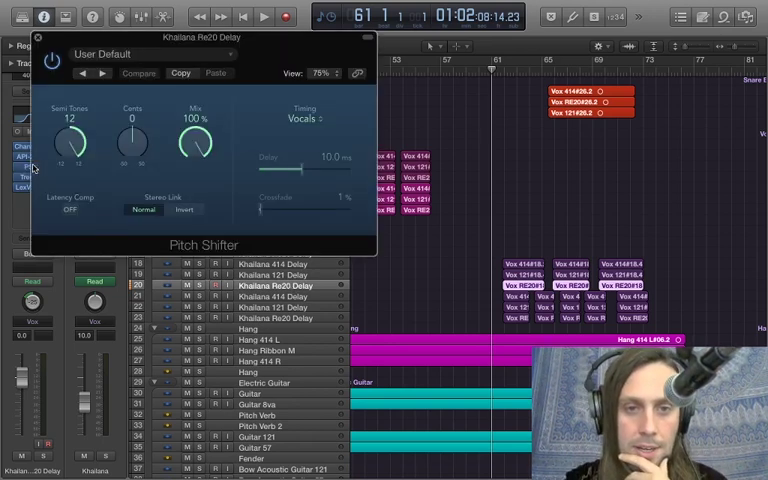
left_click(37, 40)
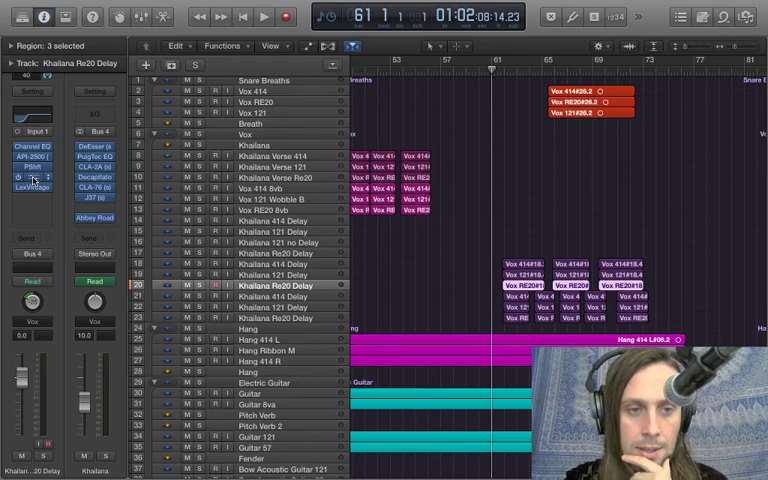
left_click(33, 178)
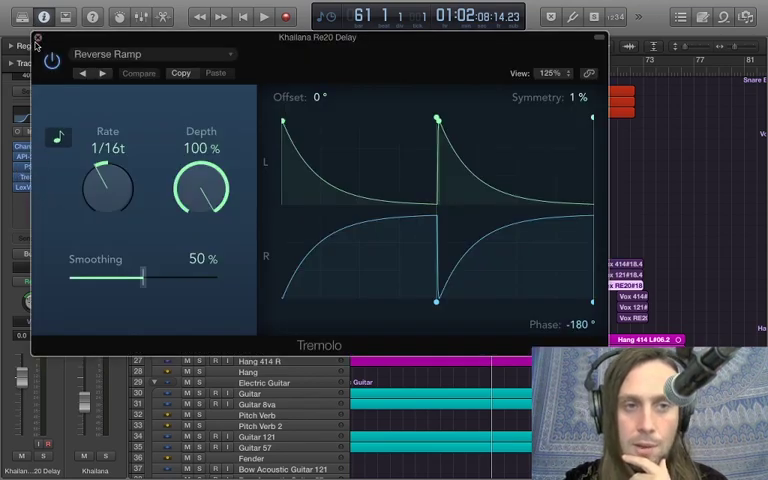
left_click(37, 40)
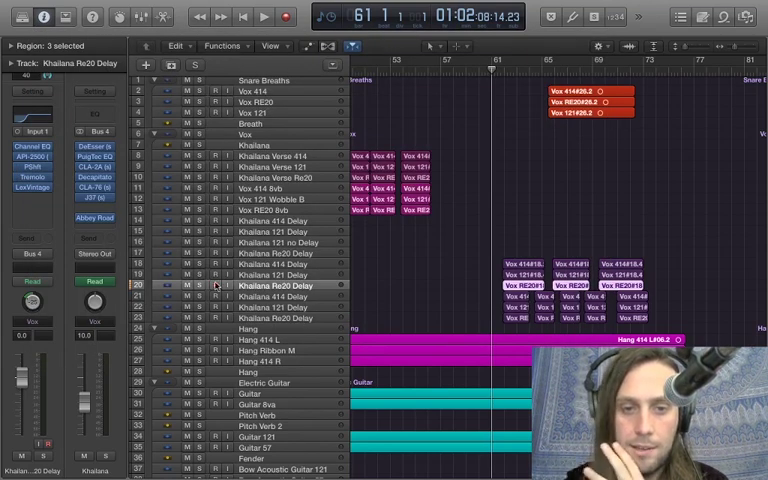
Solo both Khailana Re20 Delay tracks (rows 20 and 23) and start playback
left_click(199, 286)
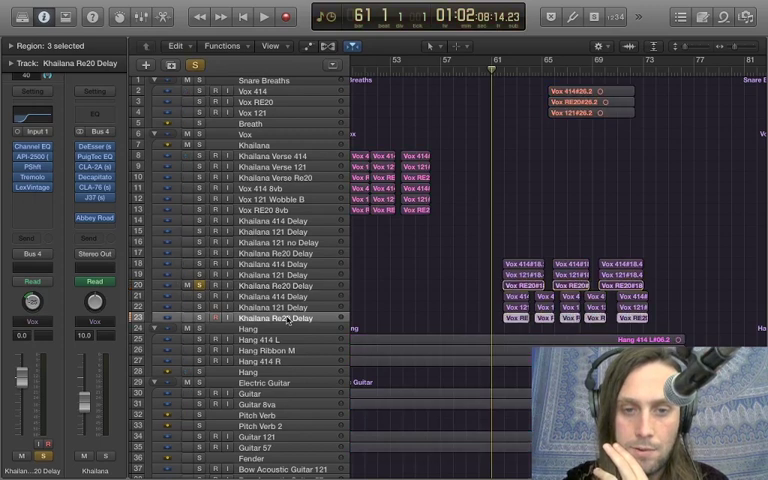
left_click(199, 318)
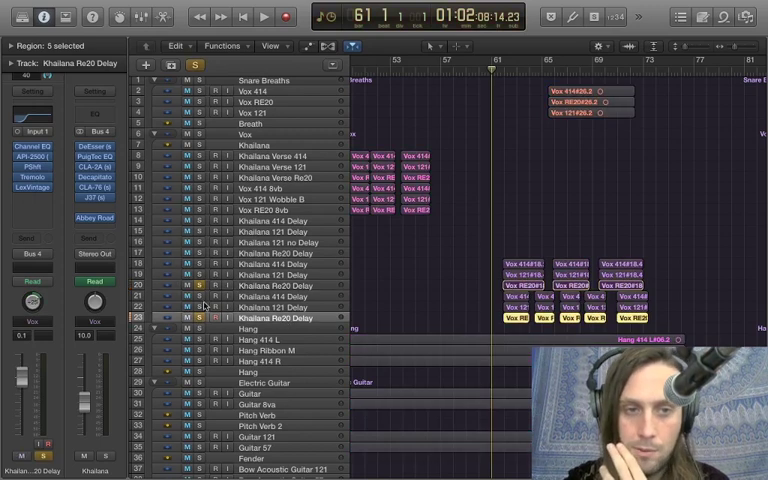
key("space")
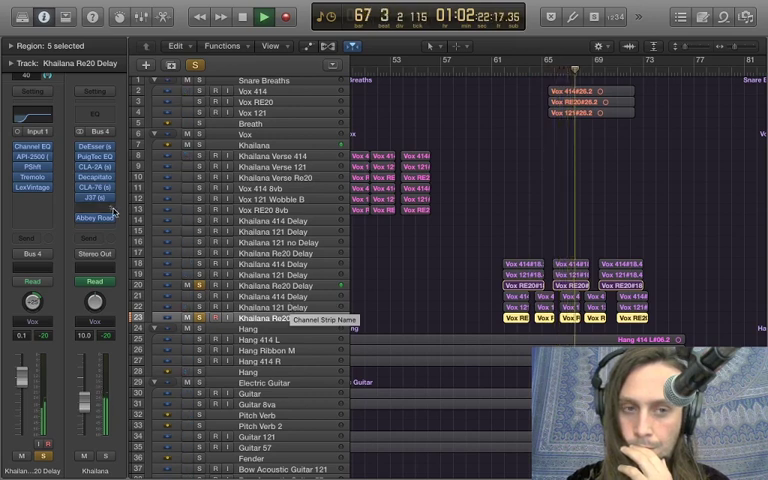
Check the Tremolo settings during playback, then stop and unsolo tracks 23 and 20
left_click(30, 178)
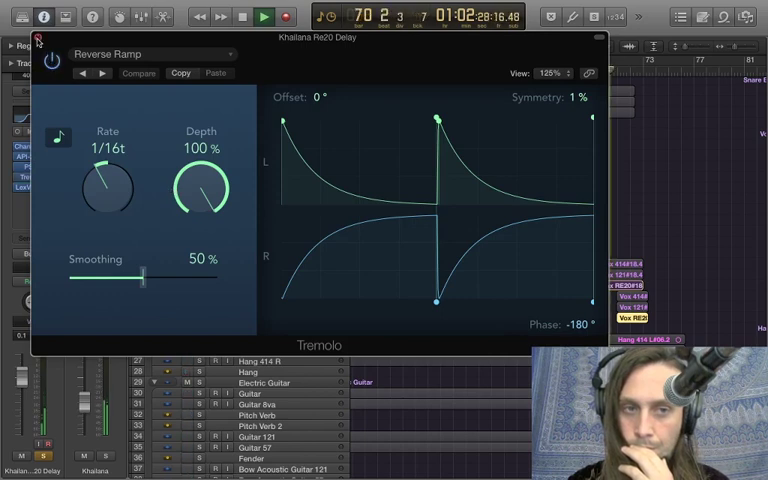
left_click(37, 40)
key("space")
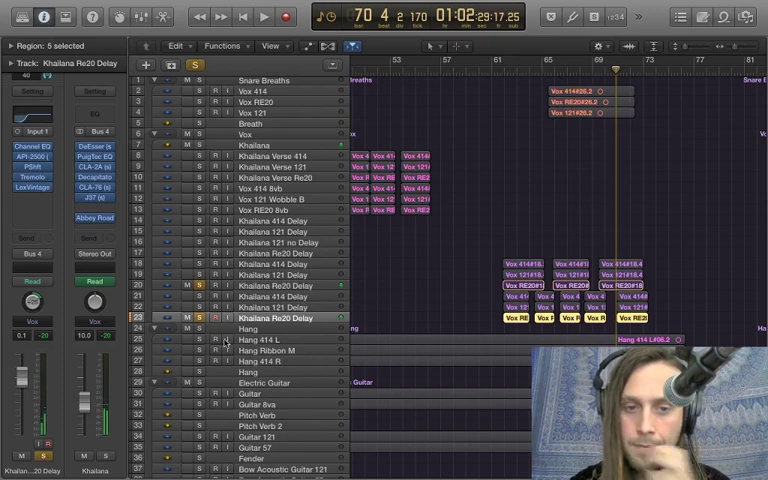
left_click(199, 317)
left_click(199, 286)
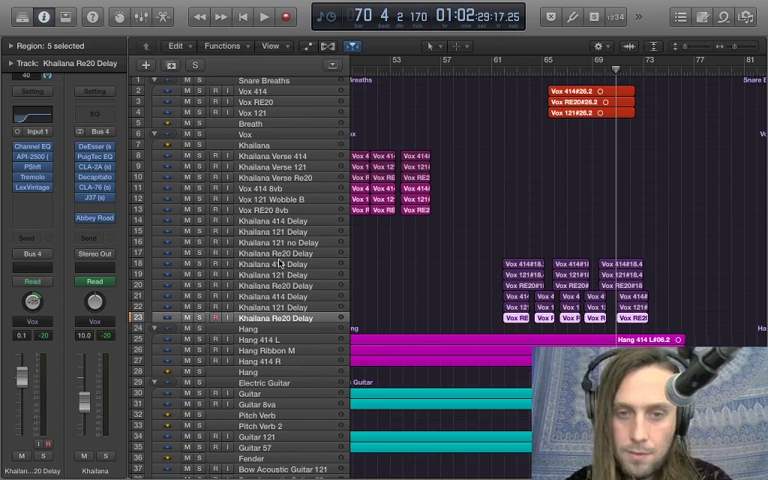
left_click(200, 255, "shift")
left_click(200, 255)
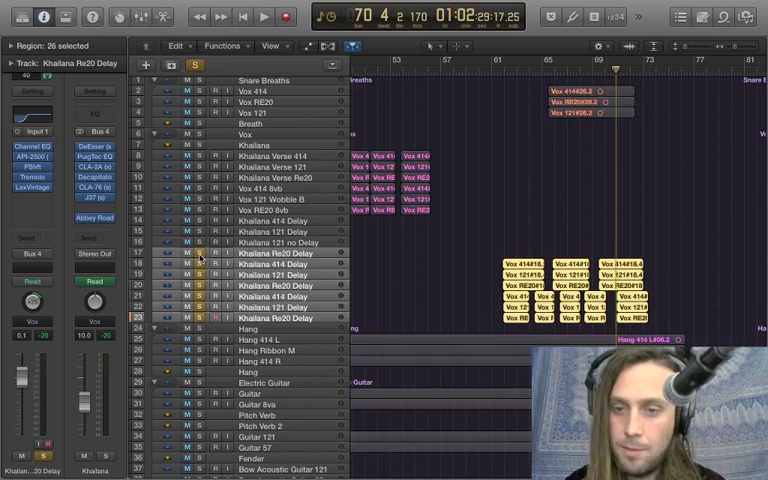
key("space")
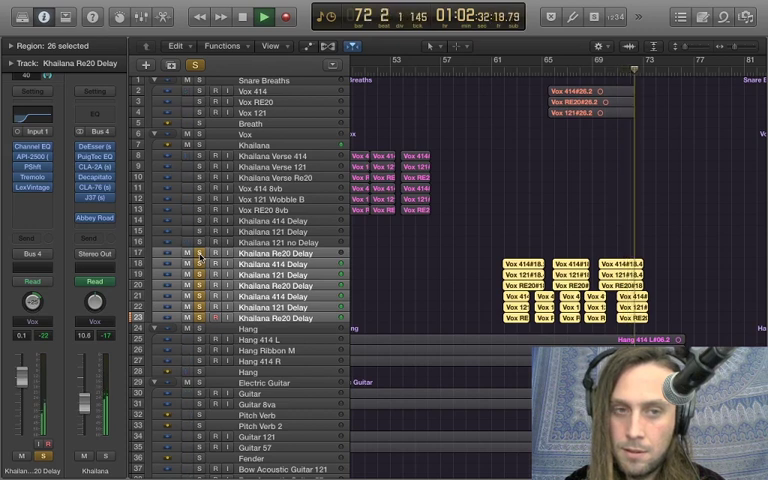
key("space")
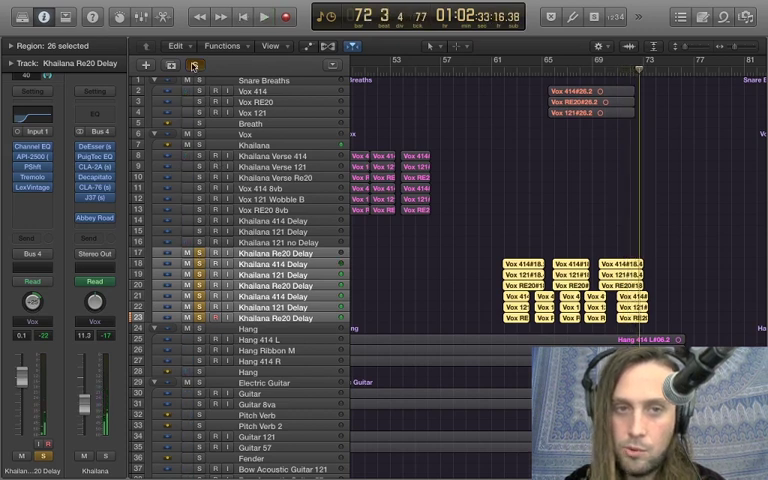
left_click(200, 255)
left_click(289, 274)
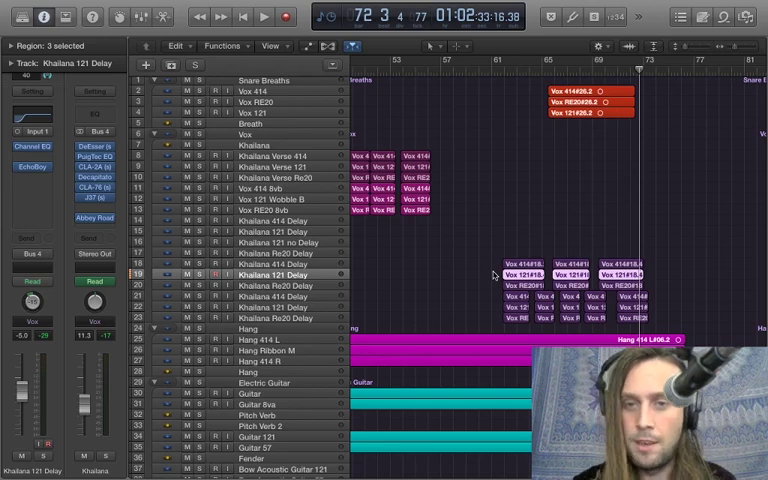
scroll(557, 239, "up", 3)
Zoom out horizontally to view the whole arrangement, then return the playhead to bar 1
key("super+Left")
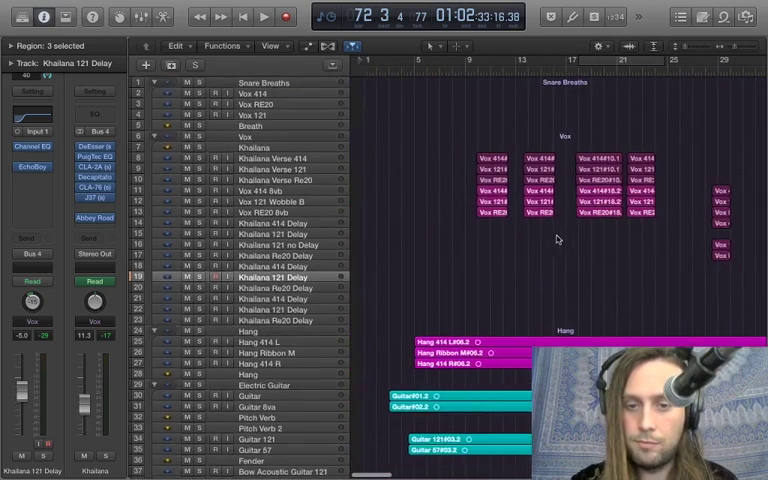
scroll(557, 239, "down", 10)
scroll(557, 239, "right", 1)
scroll(557, 239, "right", 5)
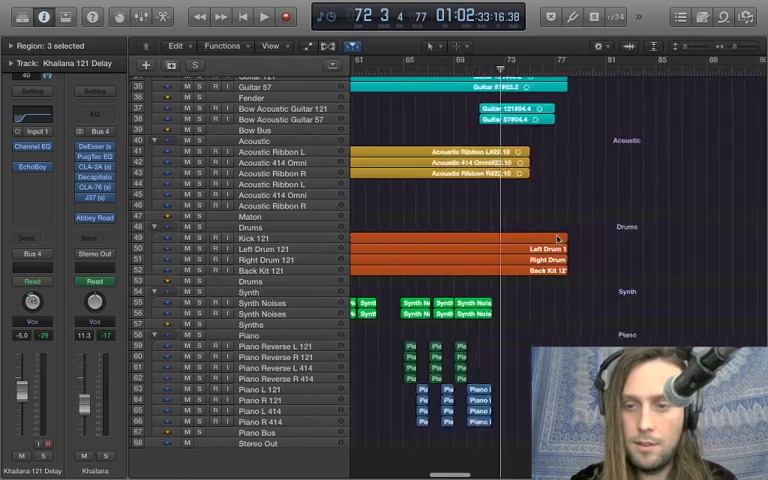
scroll(557, 239, "right", 2)
scroll(557, 239, "right", 3)
scroll(557, 239, "up", 10)
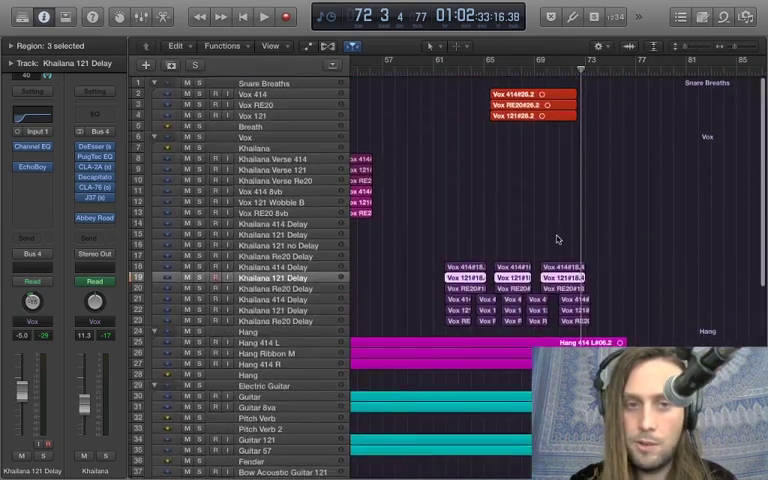
key("super+Left")
key("super+Left")
scroll(566, 228, "left", 5)
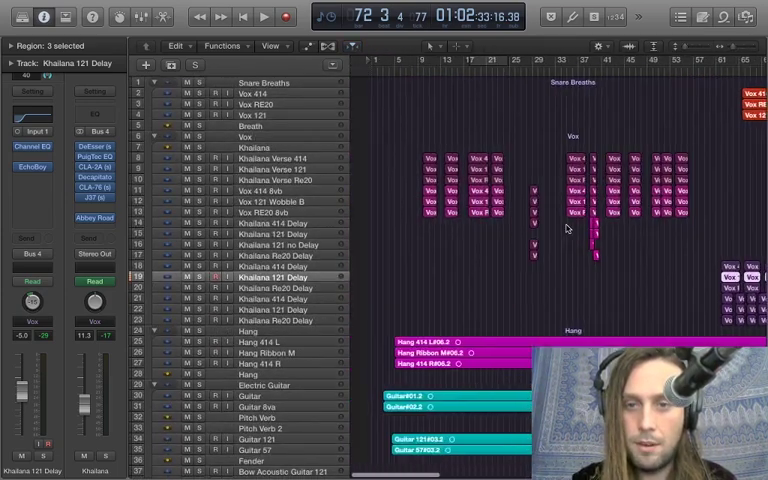
scroll(566, 228, "left", 5)
scroll(566, 228, "down", 5)
scroll(566, 228, "down", 5)
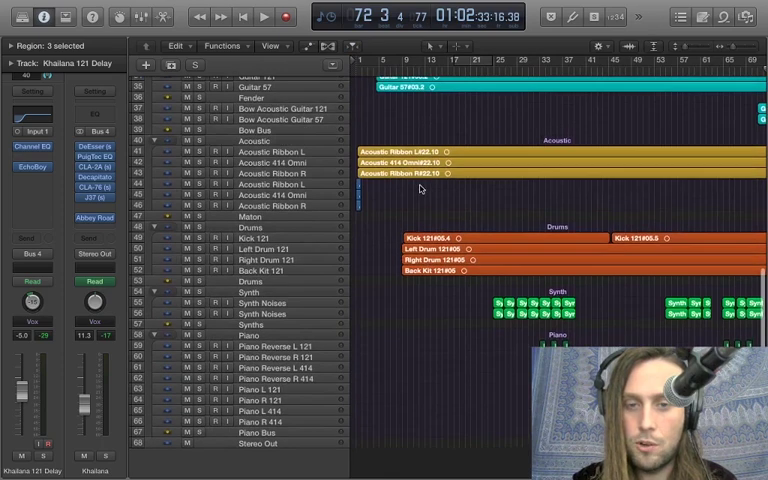
scroll(420, 188, "up", 10)
scroll(420, 188, "up", 2)
scroll(420, 188, "right", 5)
scroll(420, 188, "right", 3)
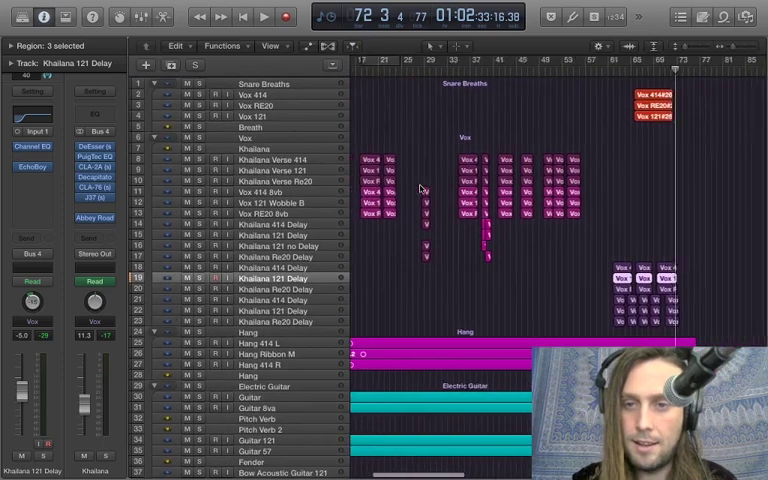
scroll(420, 188, "right", 2)
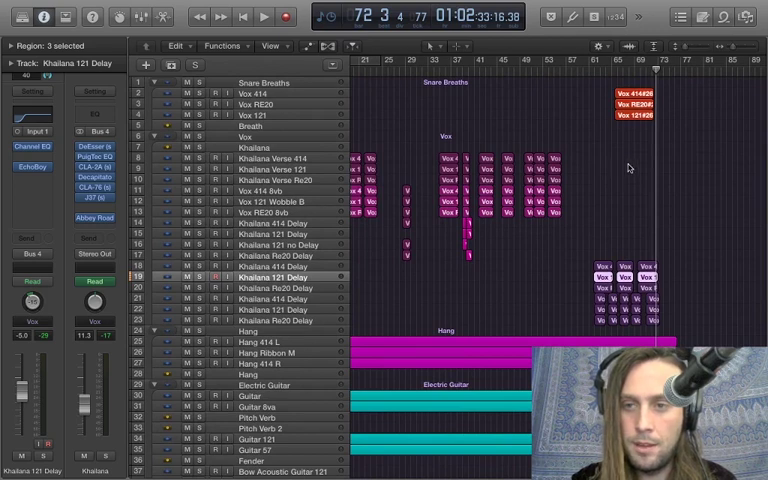
scroll(629, 168, "right", 3)
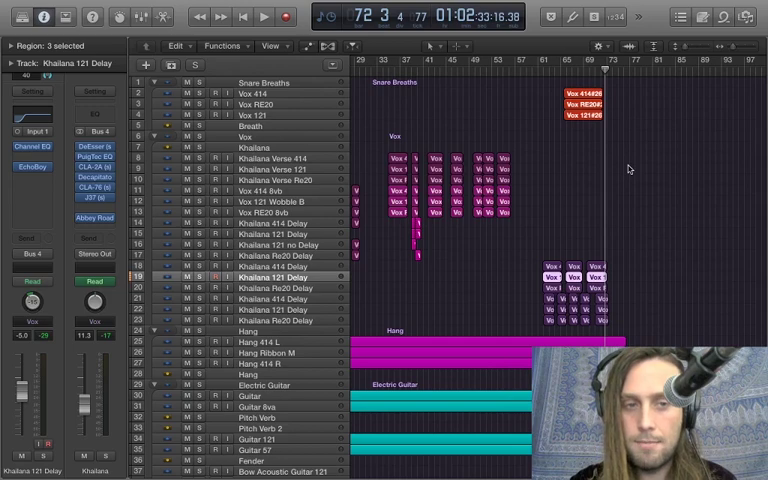
scroll(463, 83, "left", 5)
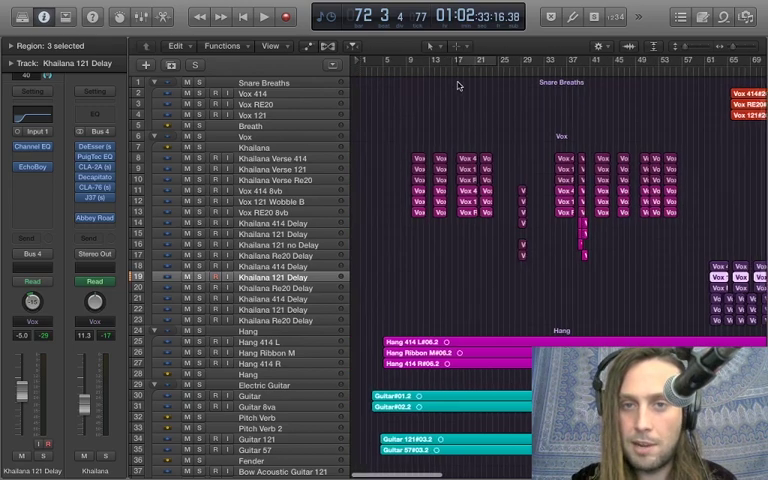
key("Return")
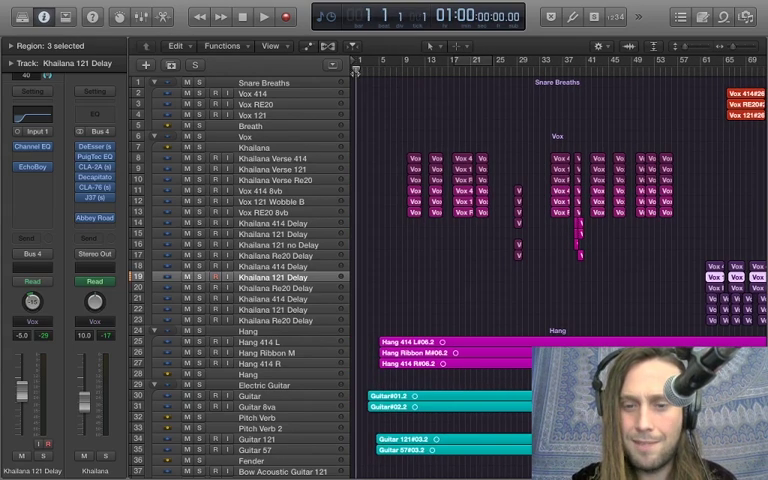
scroll(502, 288, "down", 2)
scroll(502, 290, "down", 10)
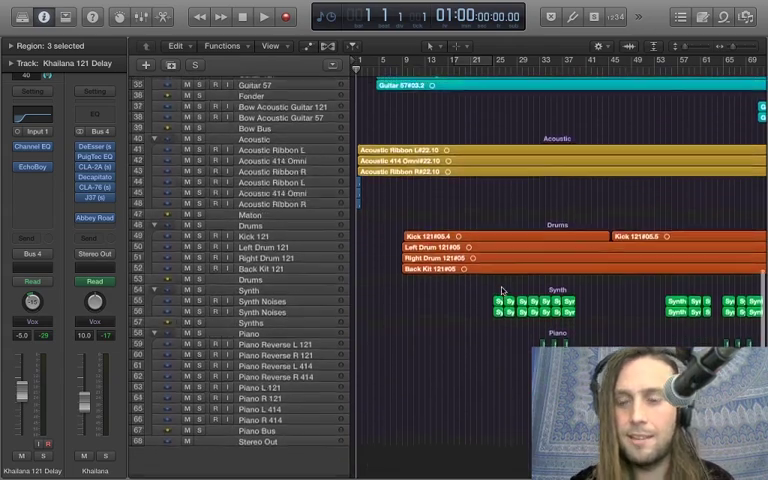
scroll(502, 290, "right", 5)
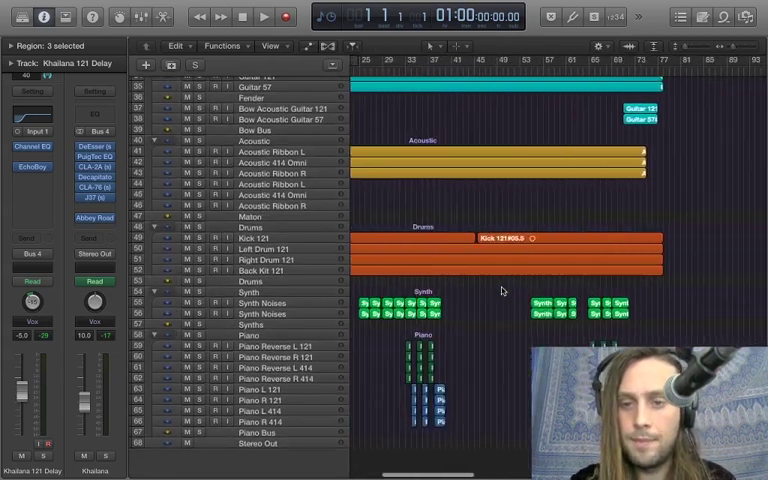
scroll(502, 291, "left", 3)
scroll(502, 291, "left", 3)
scroll(502, 291, "up", 5)
scroll(502, 291, "up", 2)
scroll(502, 291, "up", 4)
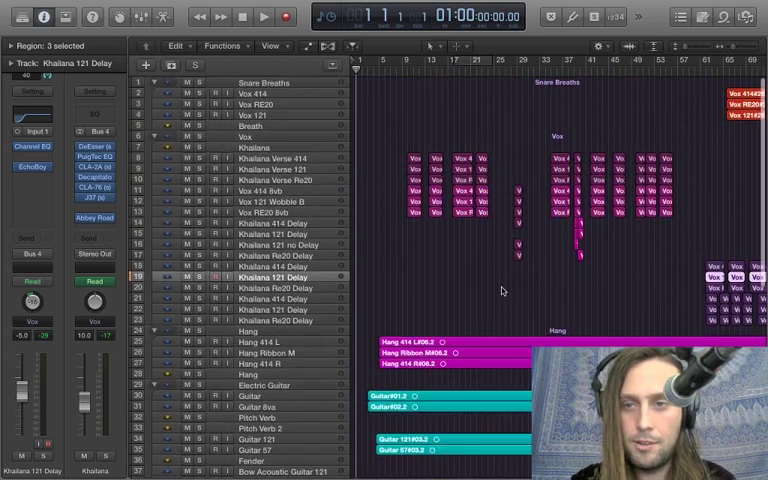